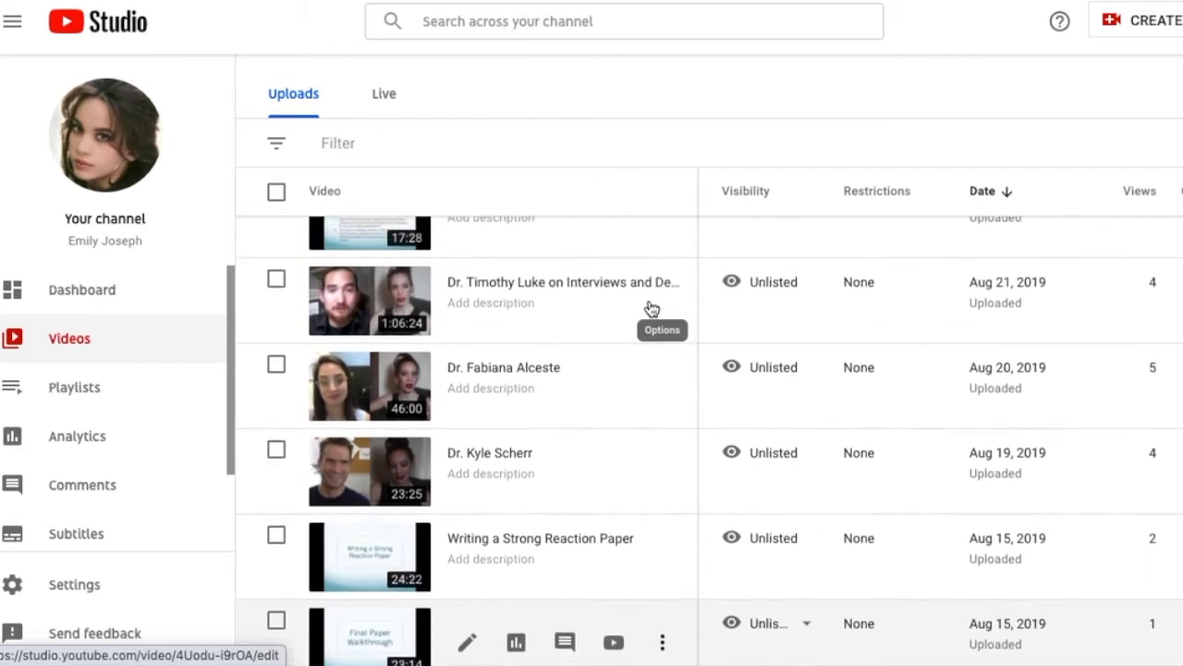
Step: Review the uploaded videos' visibility settings and inspect the visibility options of the Methods Review video without changing them
scroll(650, 307, "up", 2)
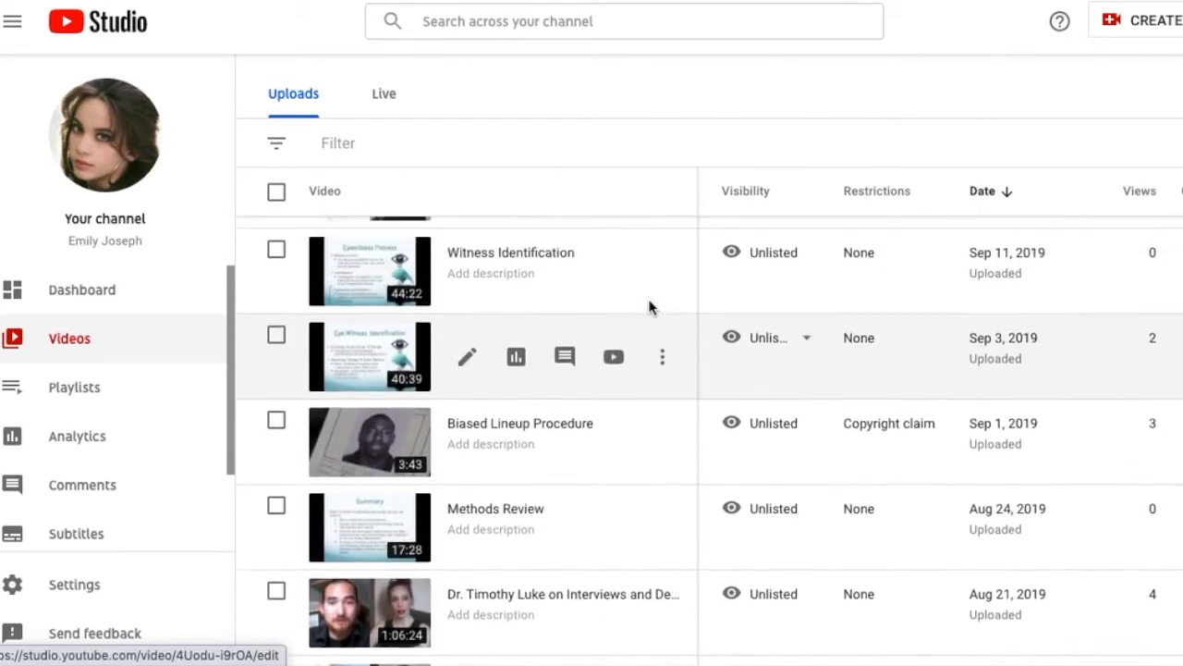
scroll(650, 306, "down", 3)
scroll(650, 308, "down", 2)
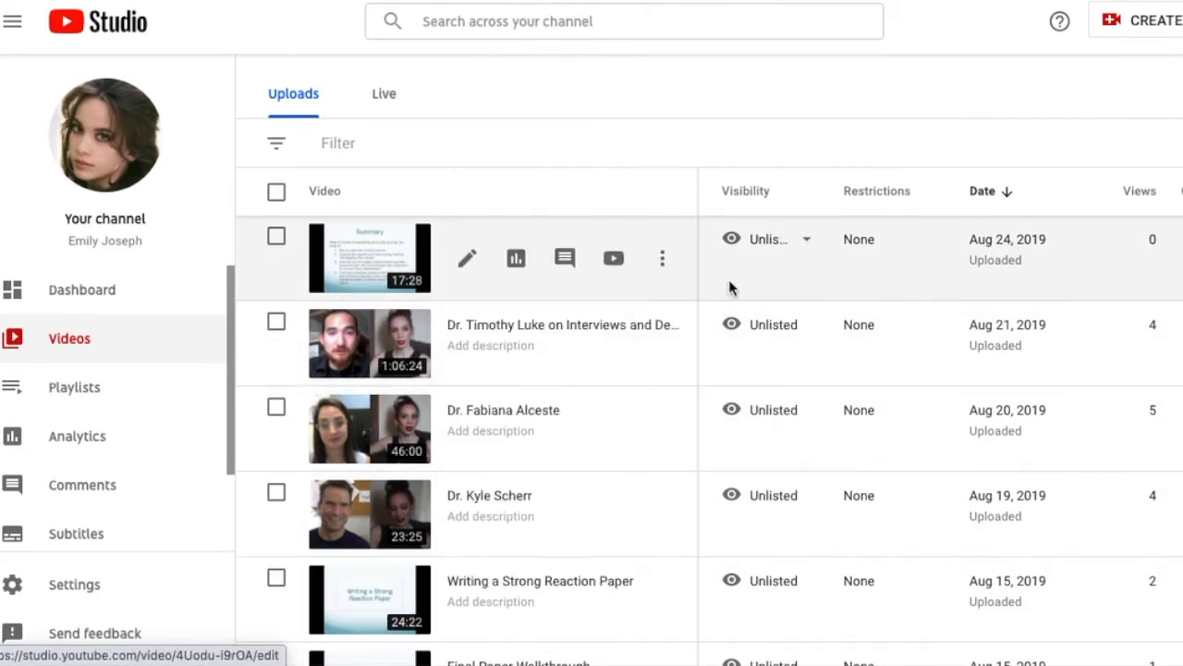
mouse_move(807, 266)
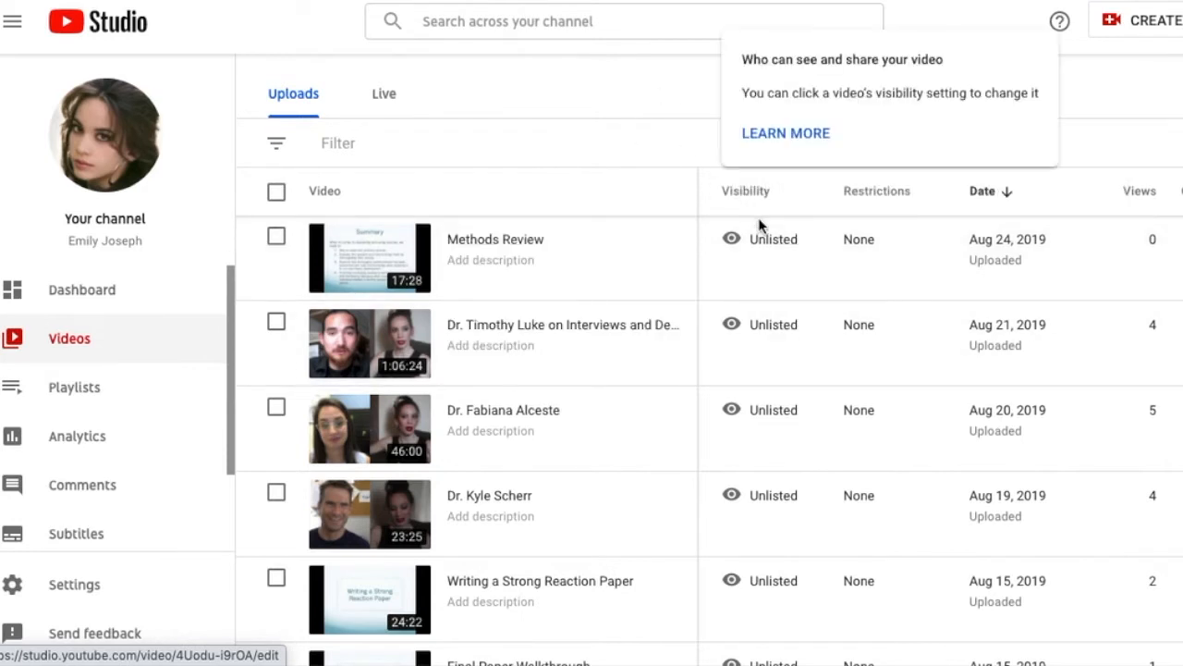
mouse_move(765, 248)
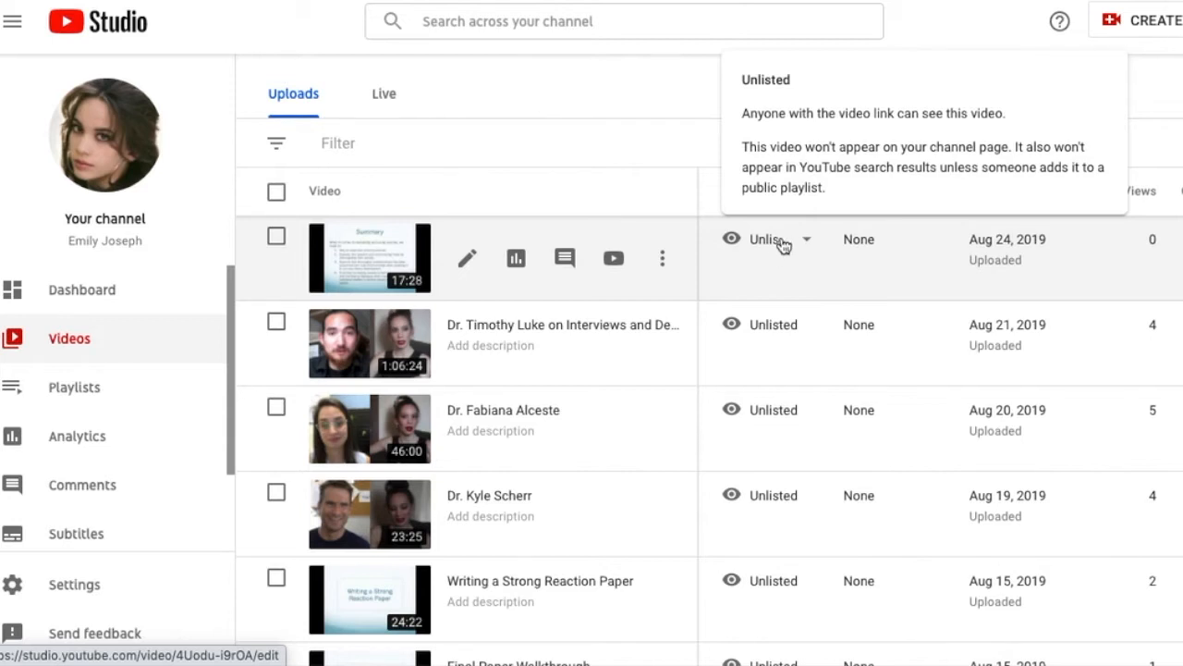
left_click(786, 244)
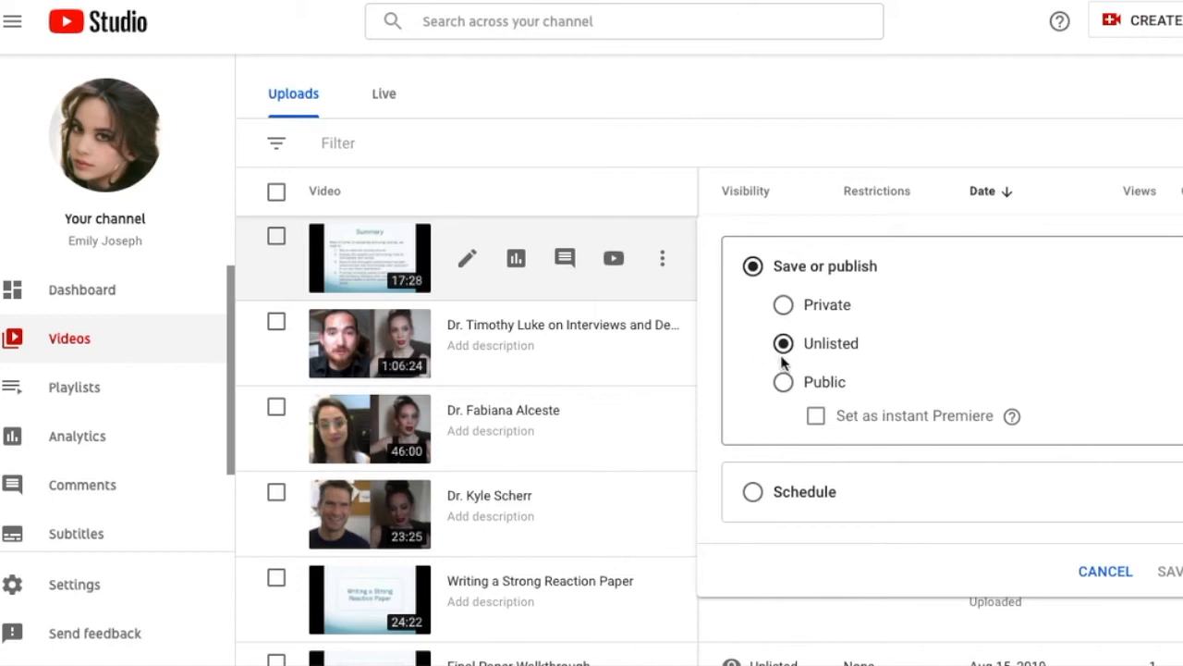
left_click(1084, 570)
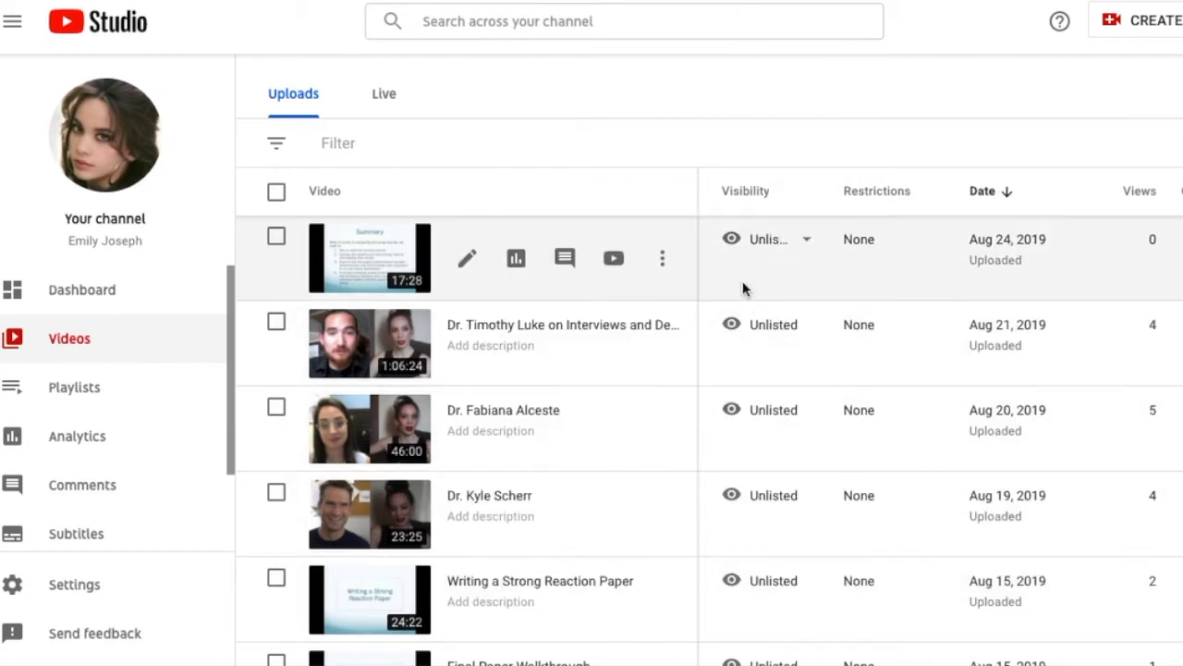
mouse_move(747, 286)
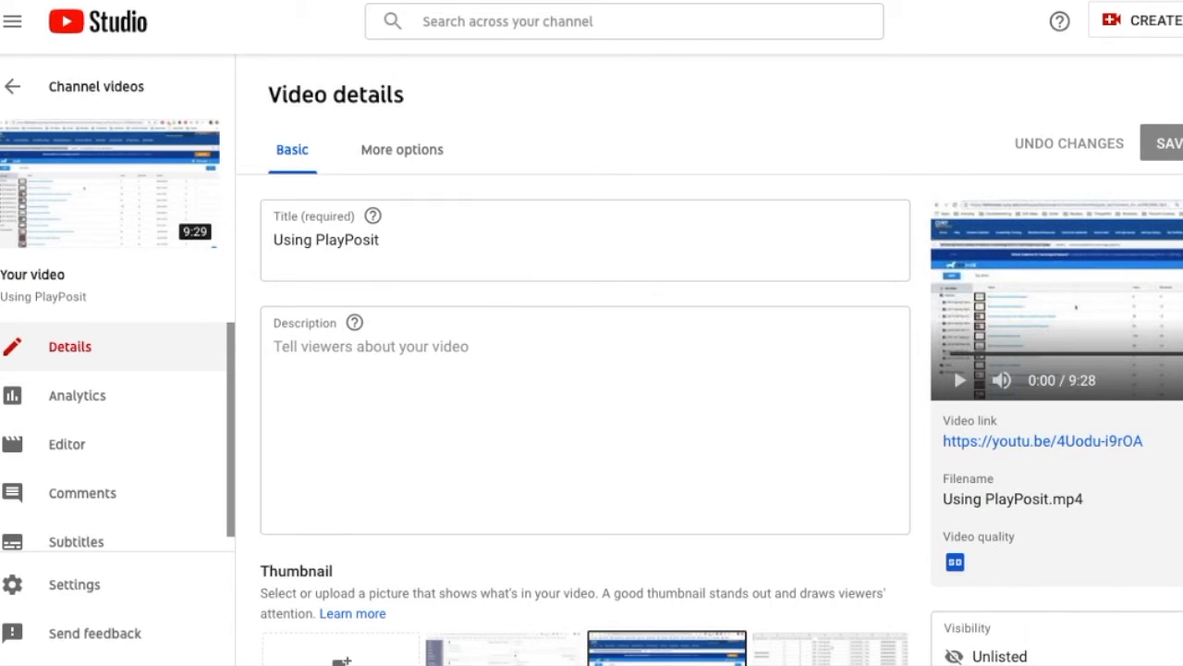
Step: Set the subtitle language for the Using PlayPosit video, keep it as the channel default, and confirm
left_click(74, 542)
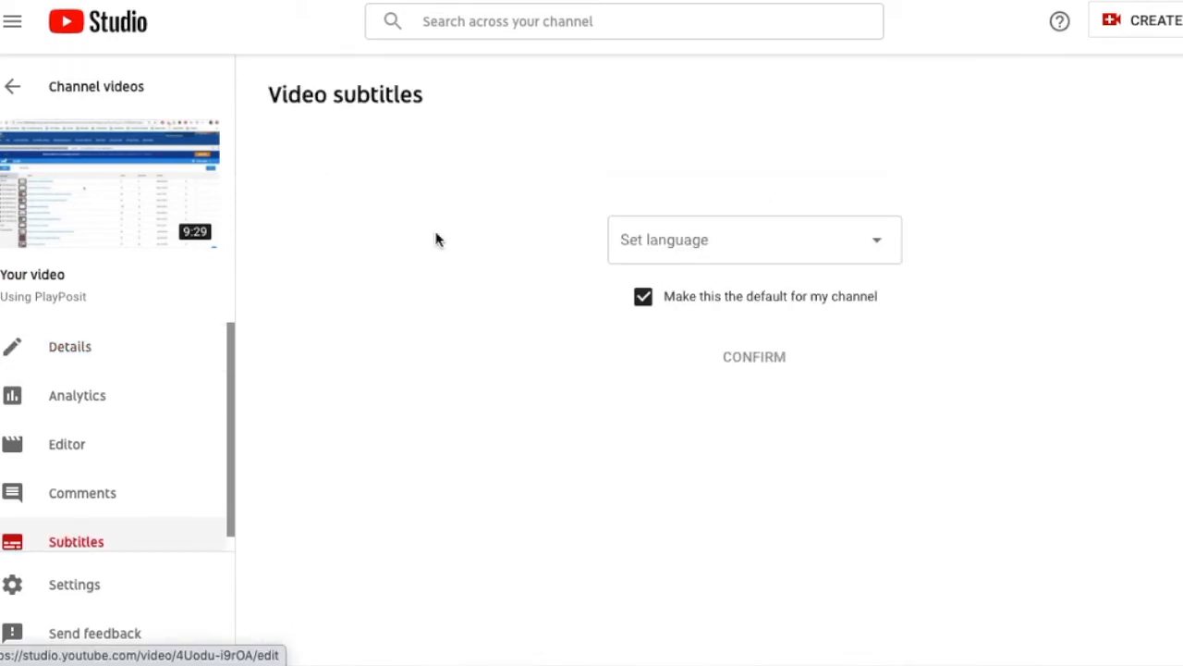
left_click(682, 244)
scroll(643, 541, "down", 6)
scroll(638, 539, "down", 8)
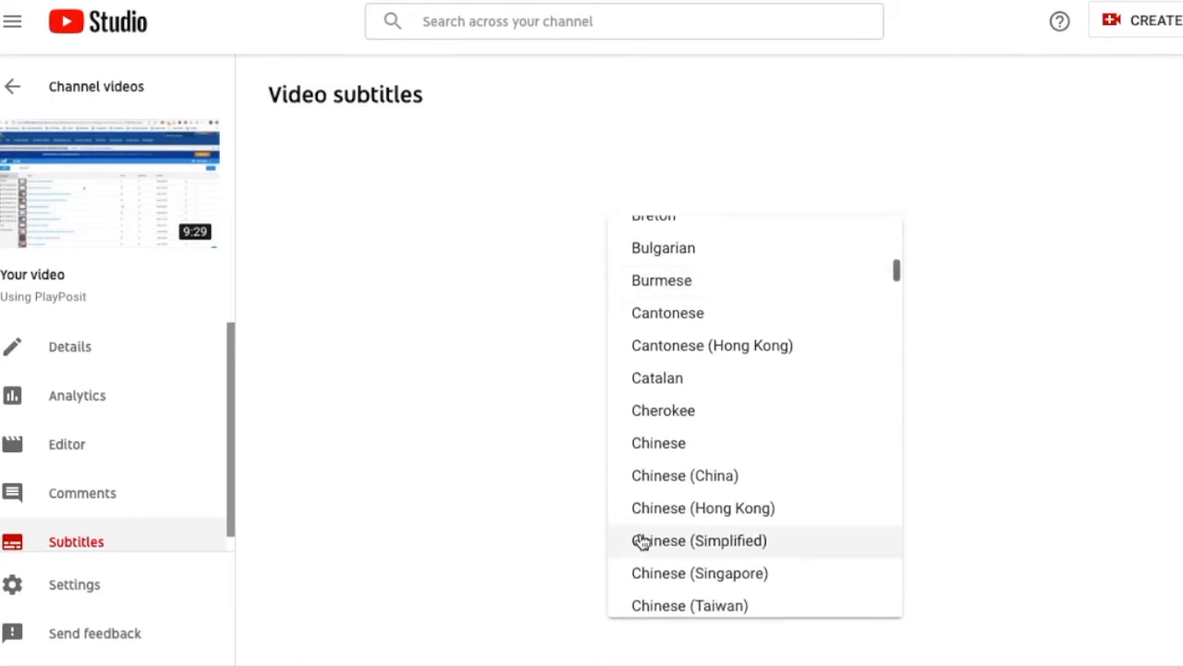
left_click(679, 402)
left_click(741, 358)
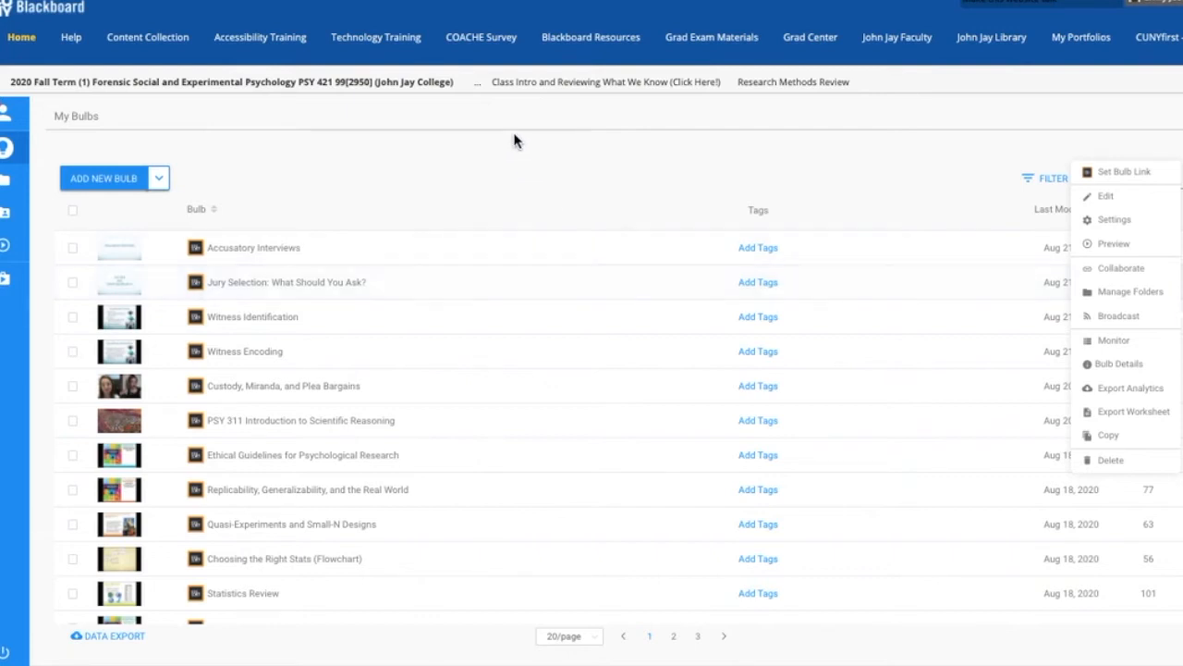
Step: Switch to the Blackboard course's Module 1 page and open the course's Tool Availability settings
key("ctrl+Tab")
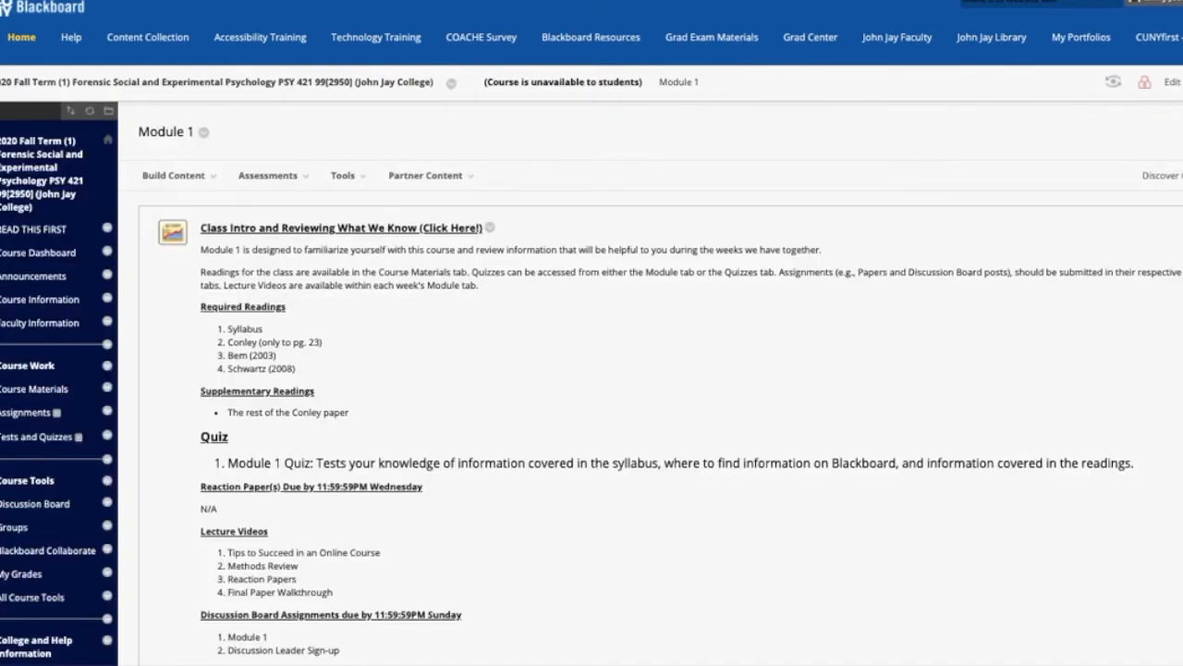
scroll(174, 537, "down", 10)
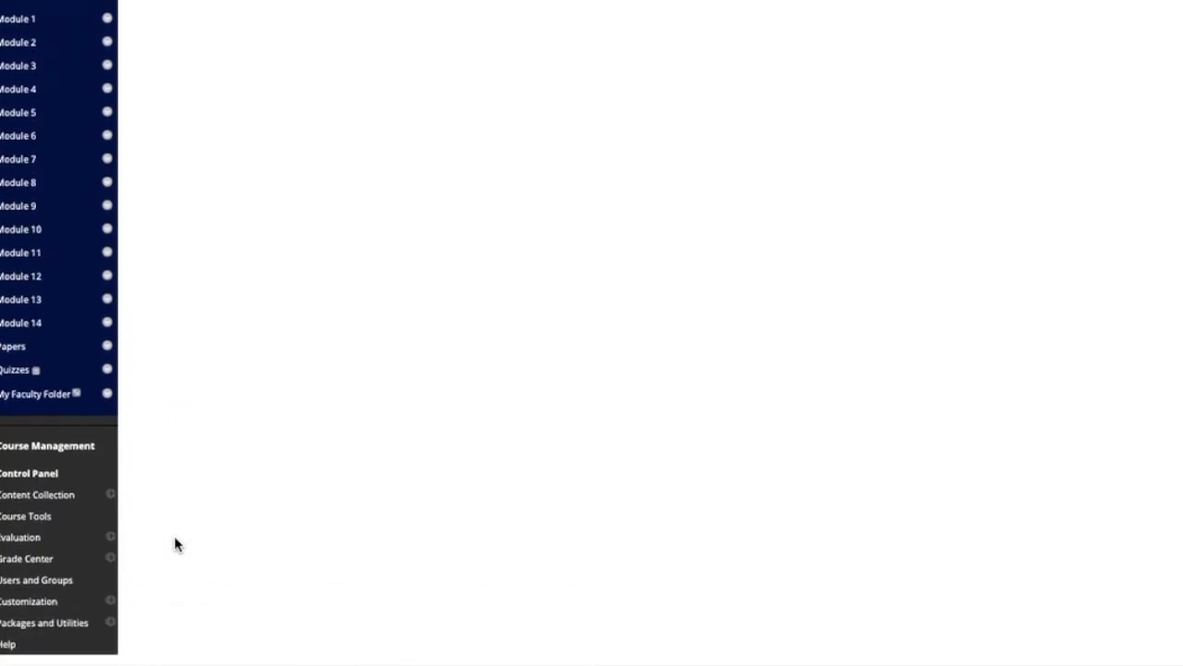
left_click(57, 613)
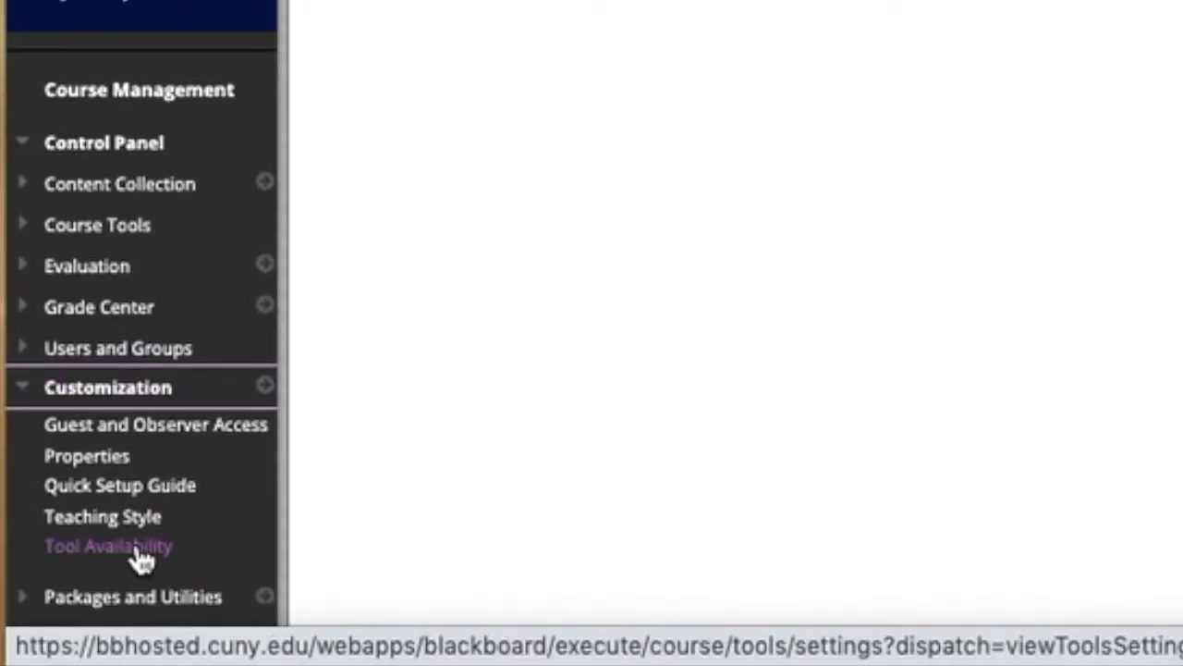
left_click(142, 554)
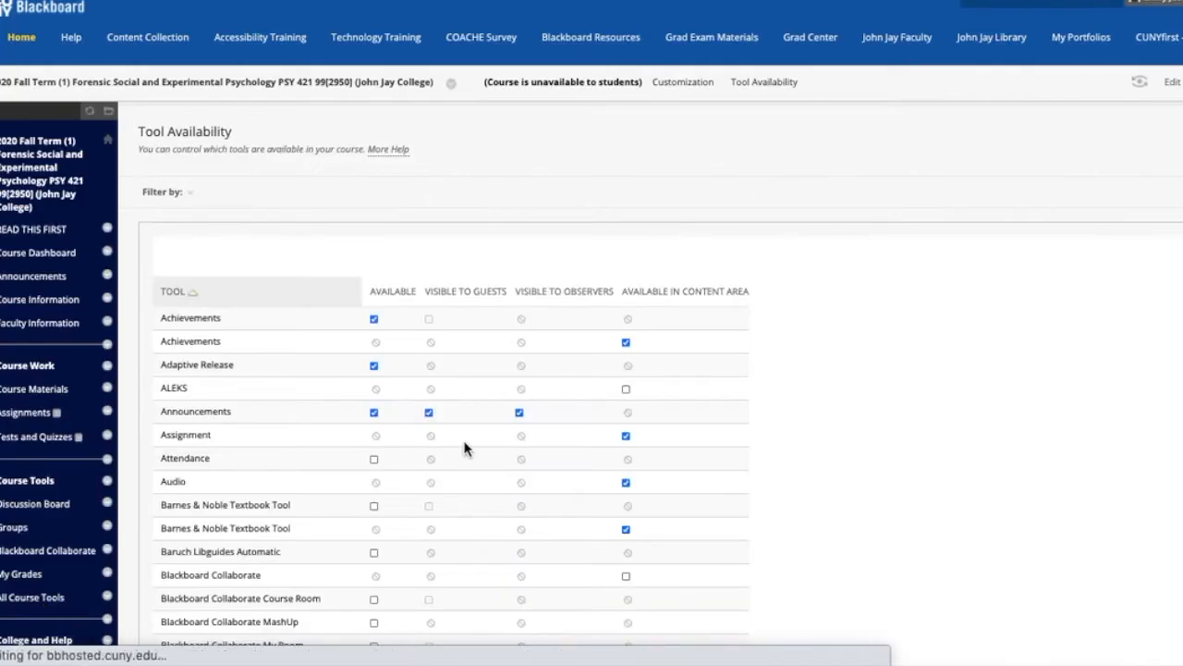
Step: Search the tool list for "Play" to check whether Johnjay_PlayPosit is available in content areas
scroll(554, 576, "down", 10)
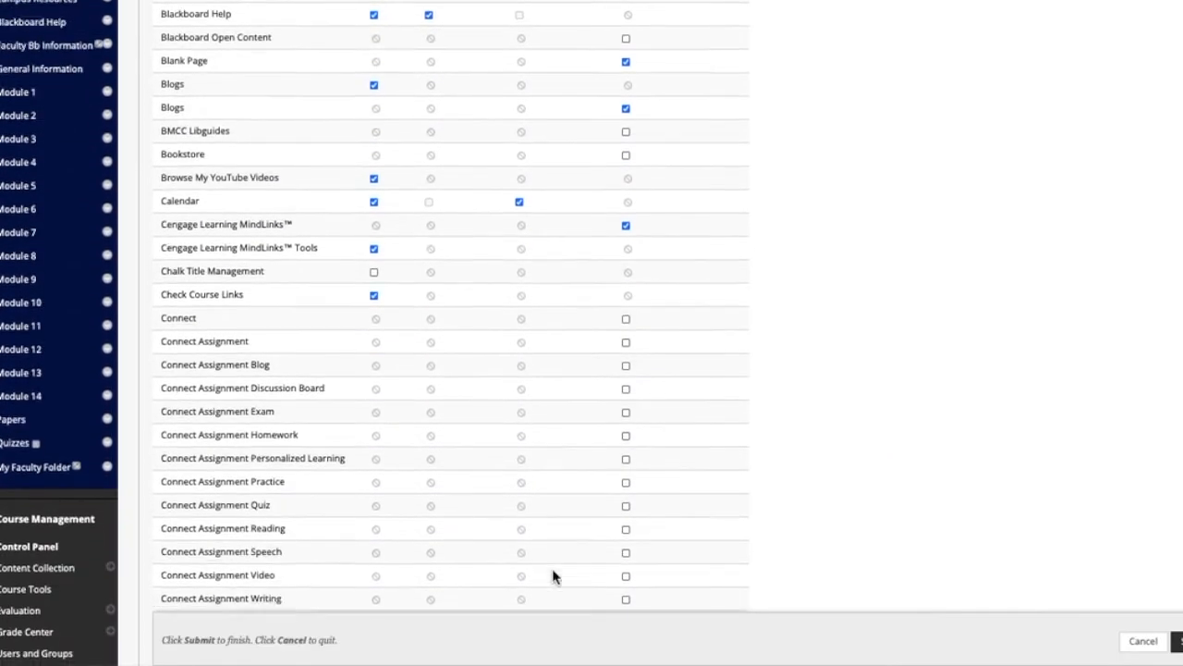
scroll(552, 577, "down", 5)
scroll(552, 577, "up", 6)
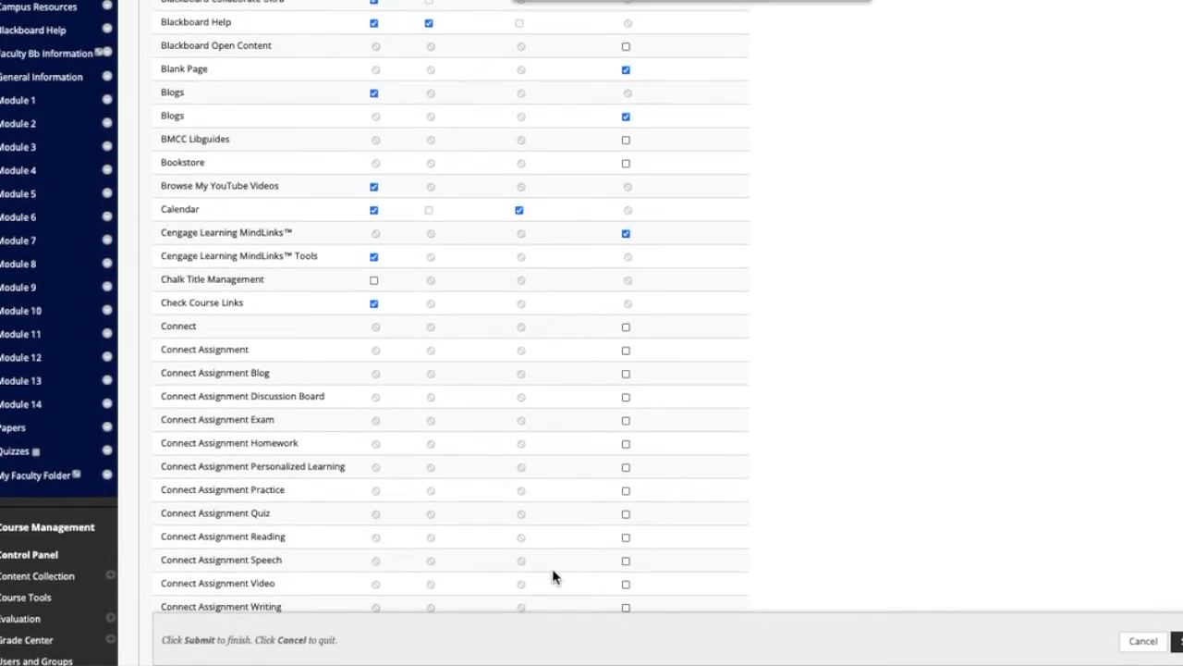
type("pl")
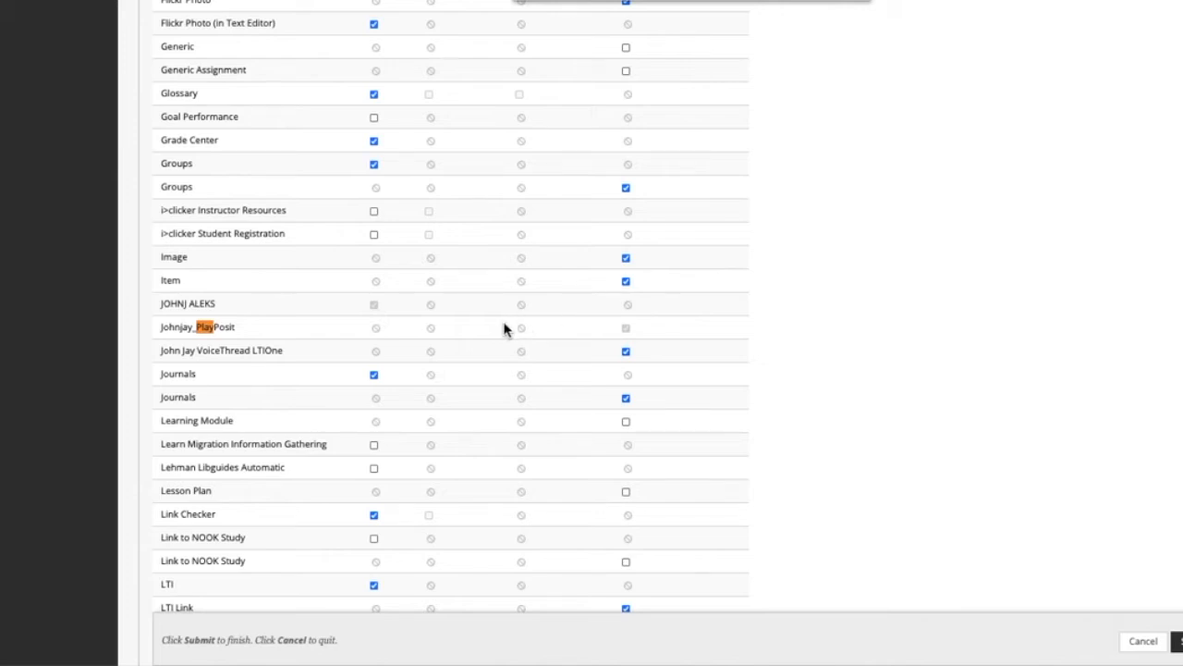
key("Escape")
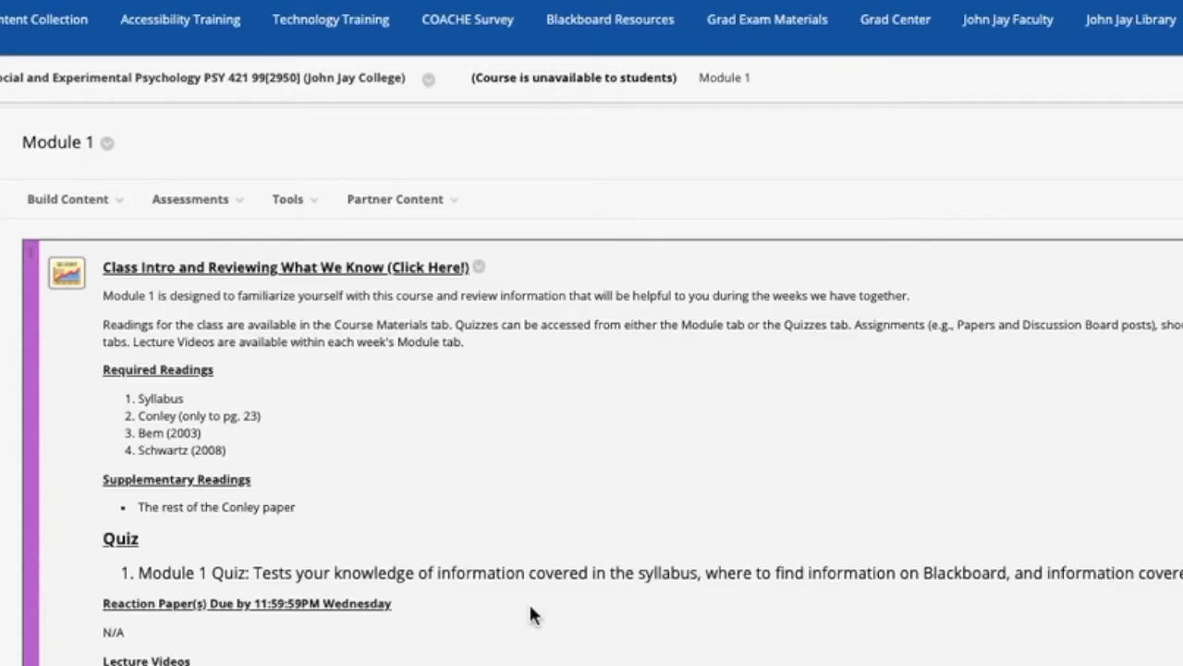
Step: Start adding a Johnjay_PlayPosit tool link to the Module 1 content area
scroll(333, 347, "down", 4)
scroll(328, 306, "up", 2)
left_click(288, 73)
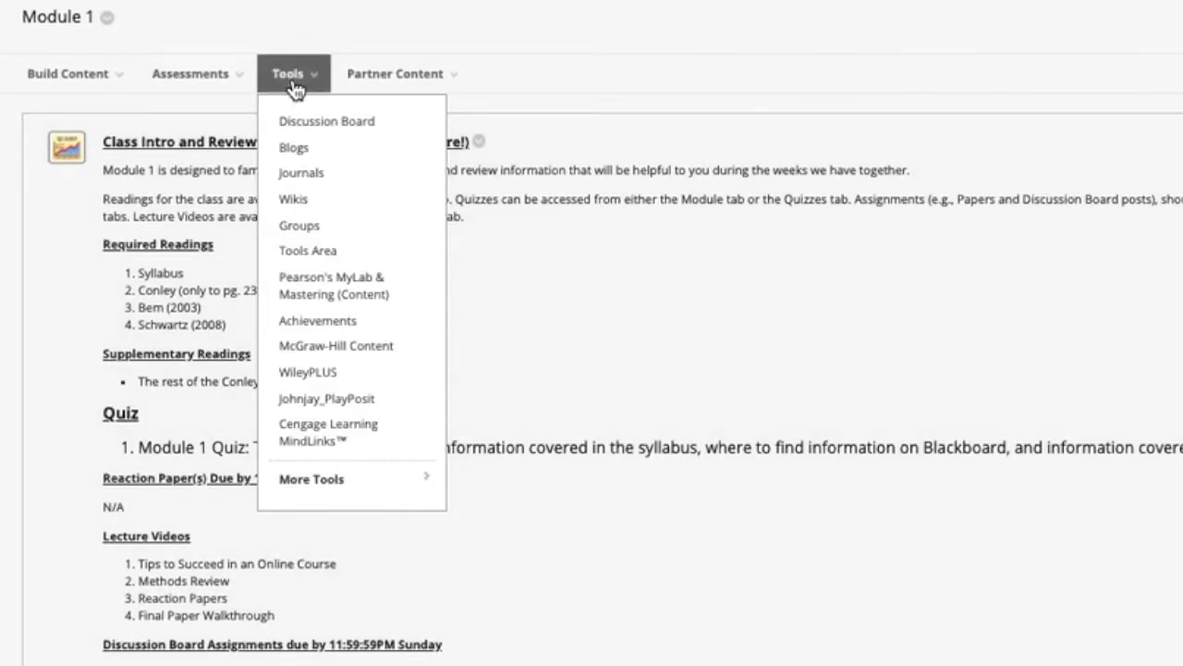
left_click(321, 407)
Step: Name the new link "PlayPosit Demo" and enter "Description" as its description
left_click(387, 151)
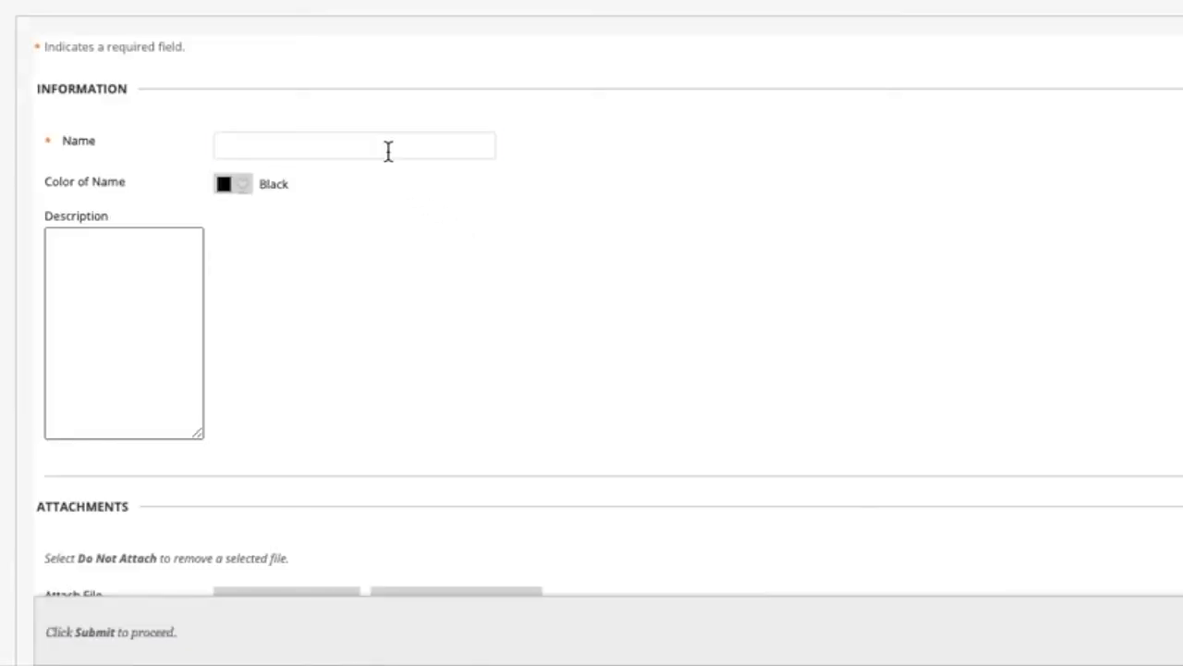
type("PlayPo")
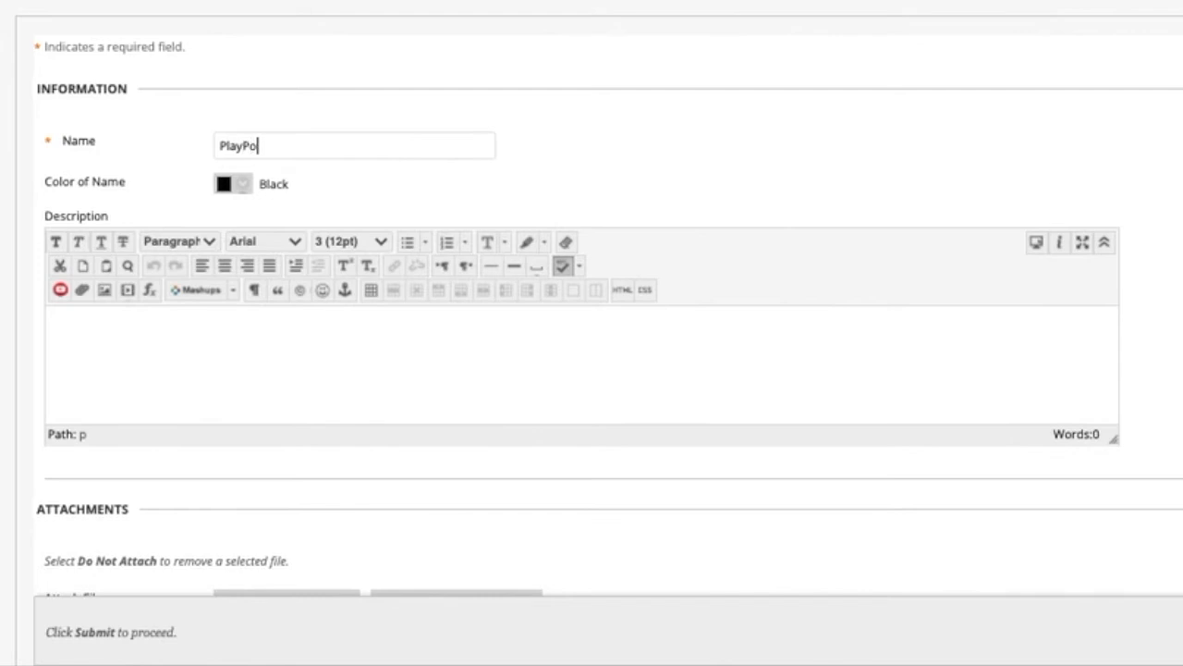
type("sit Demo")
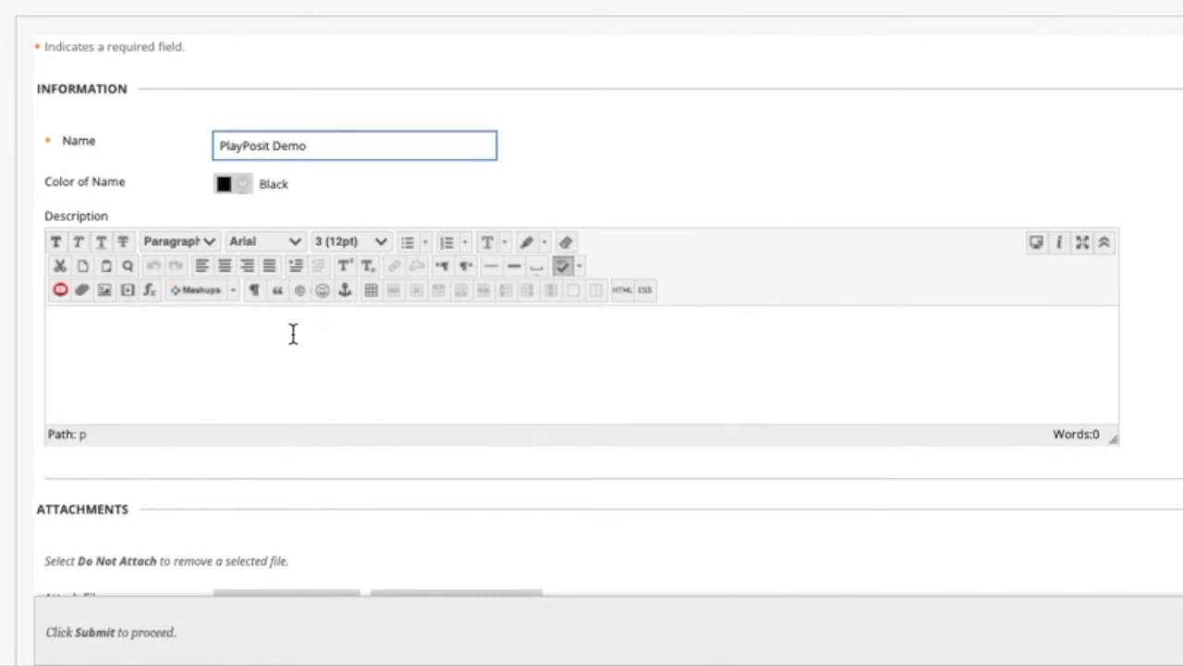
left_click(294, 335)
type("Description")
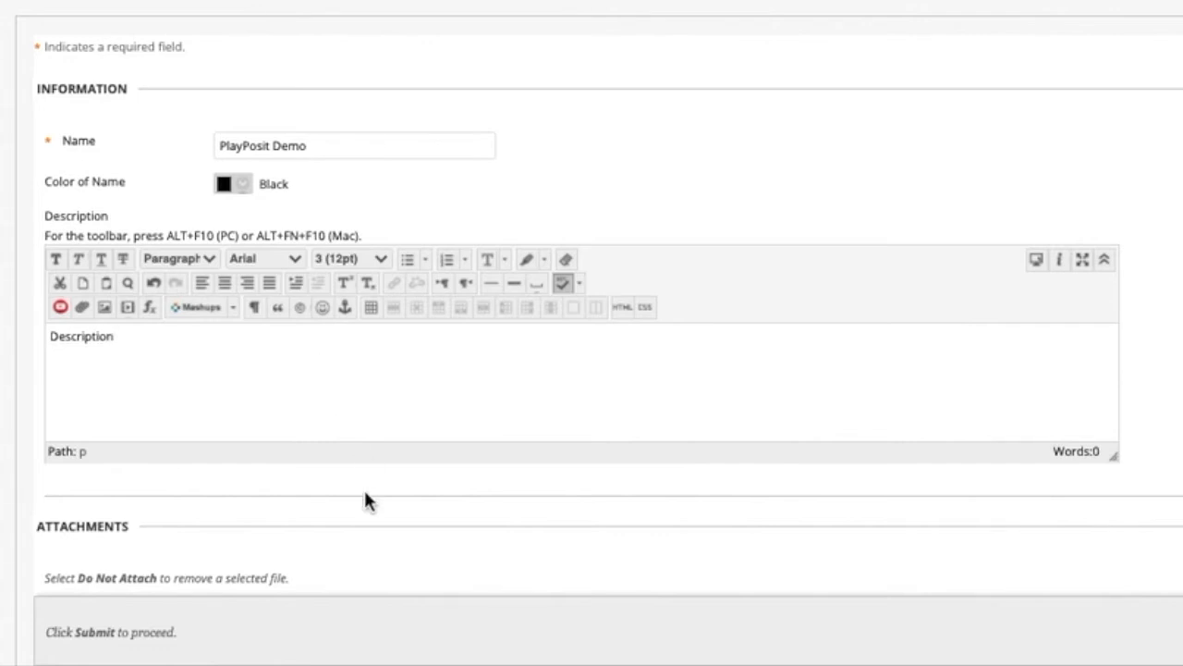
Step: Enable evaluation for the link and set its points possible to 5
scroll(365, 500, "down", 6)
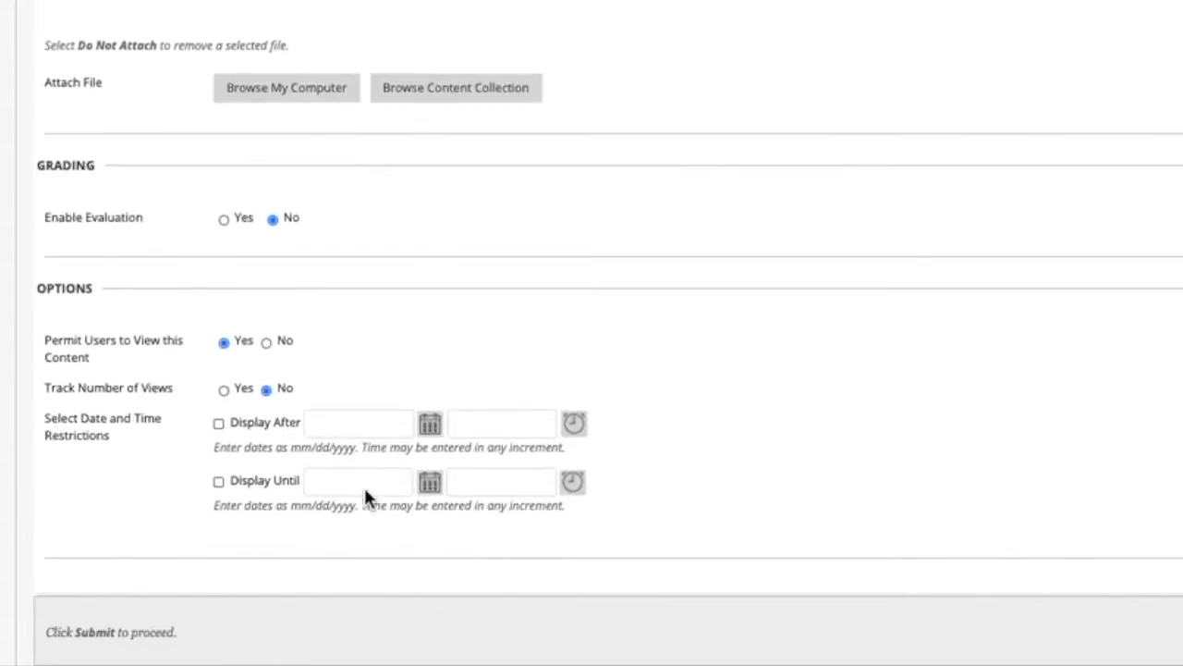
left_click(223, 212)
left_click(245, 282)
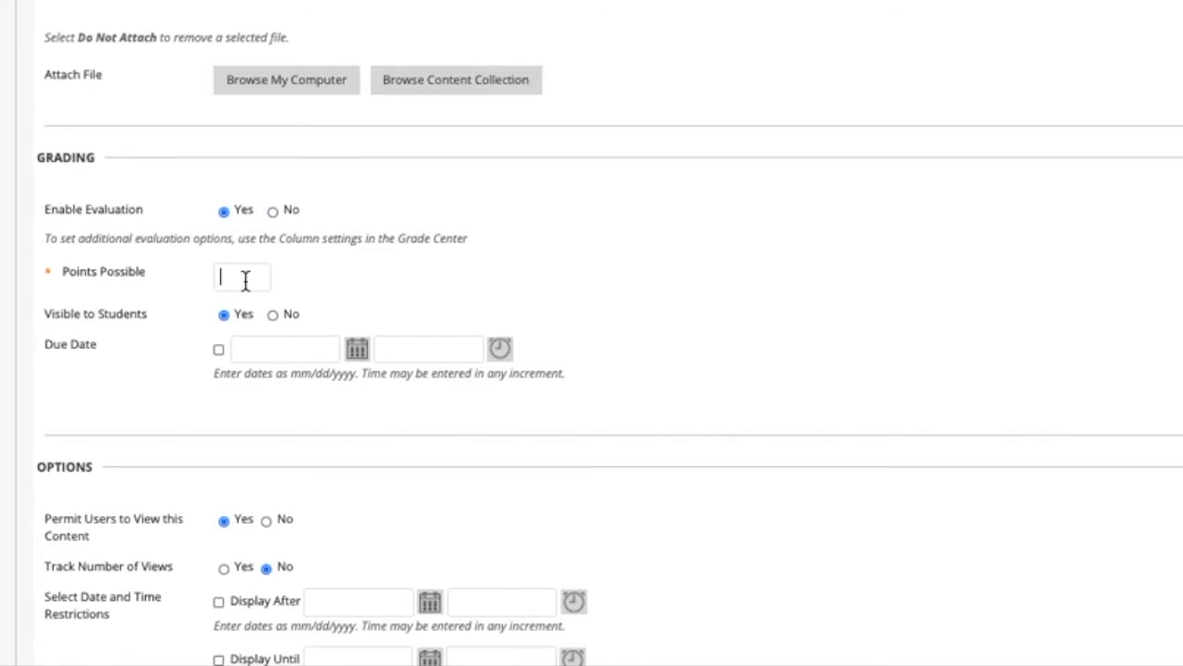
type("5")
Step: Set the due date to 08/27/2020 at End of Day (11:59 PM) and submit the link
left_click(356, 351)
left_click(492, 300)
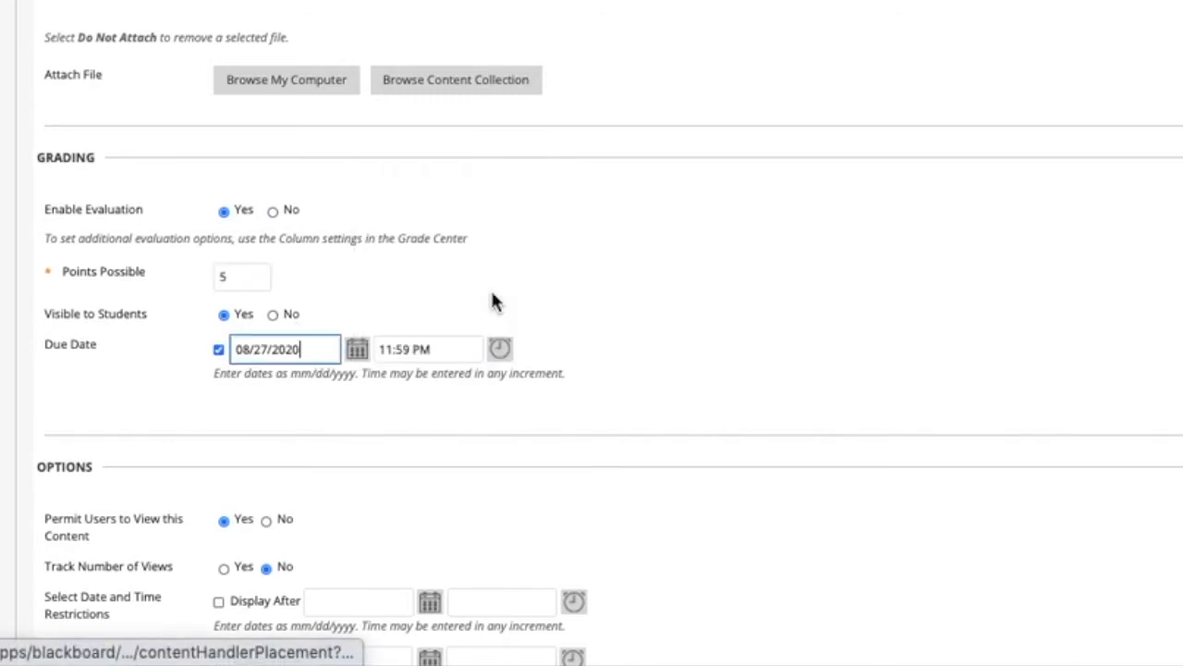
left_click(505, 355)
scroll(511, 370, "down", 5)
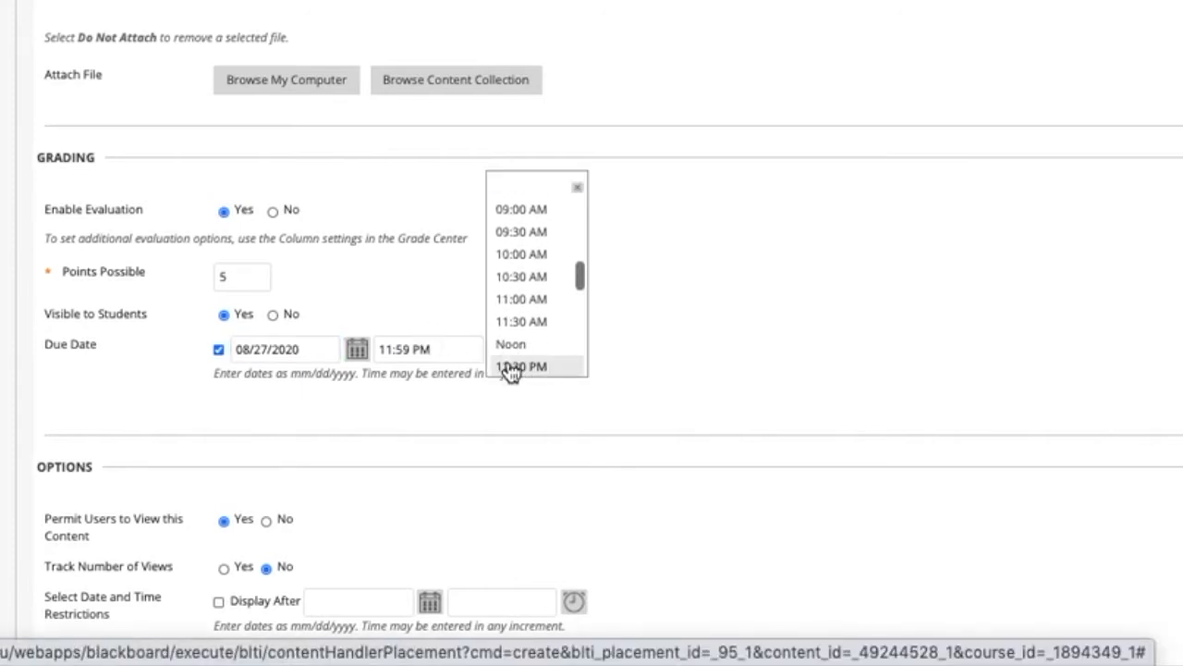
scroll(535, 233, "up", 2)
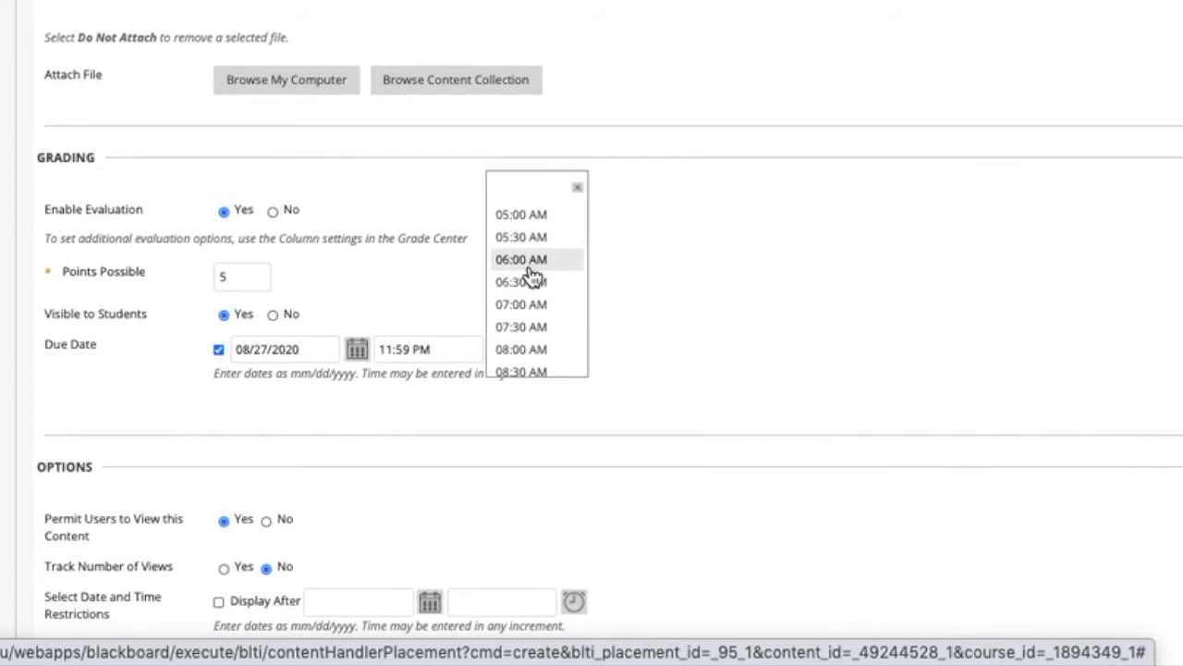
scroll(532, 277, "down", 3)
scroll(531, 278, "down", 4)
scroll(529, 305, "down", 1)
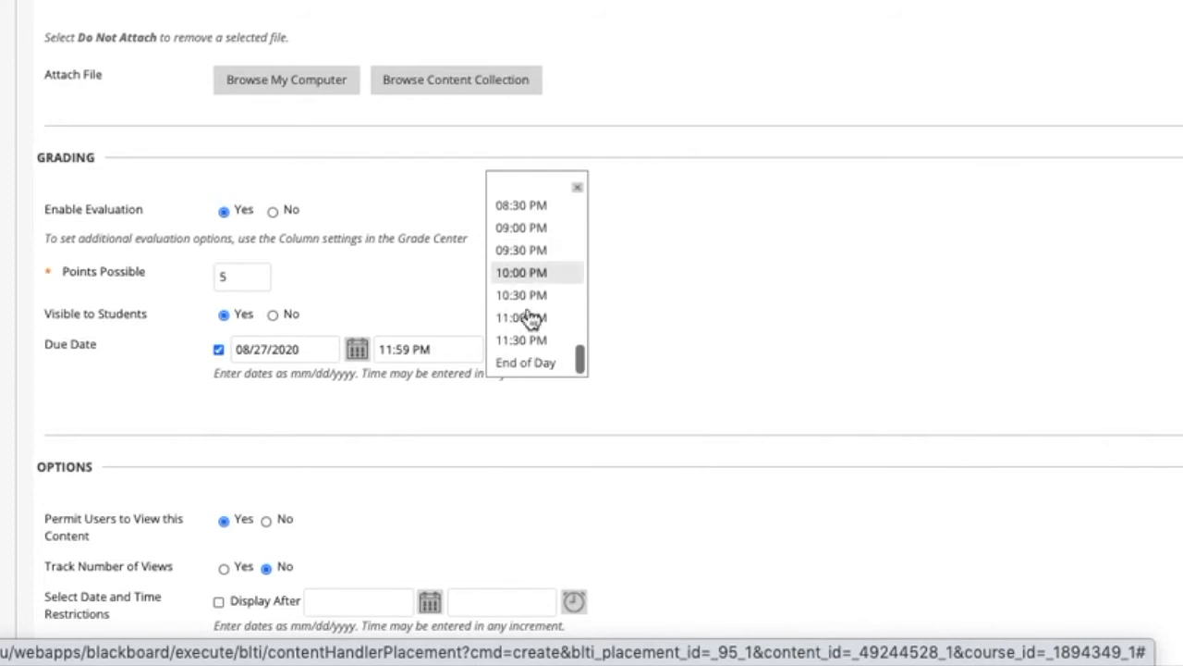
left_click(523, 363)
left_click(641, 280)
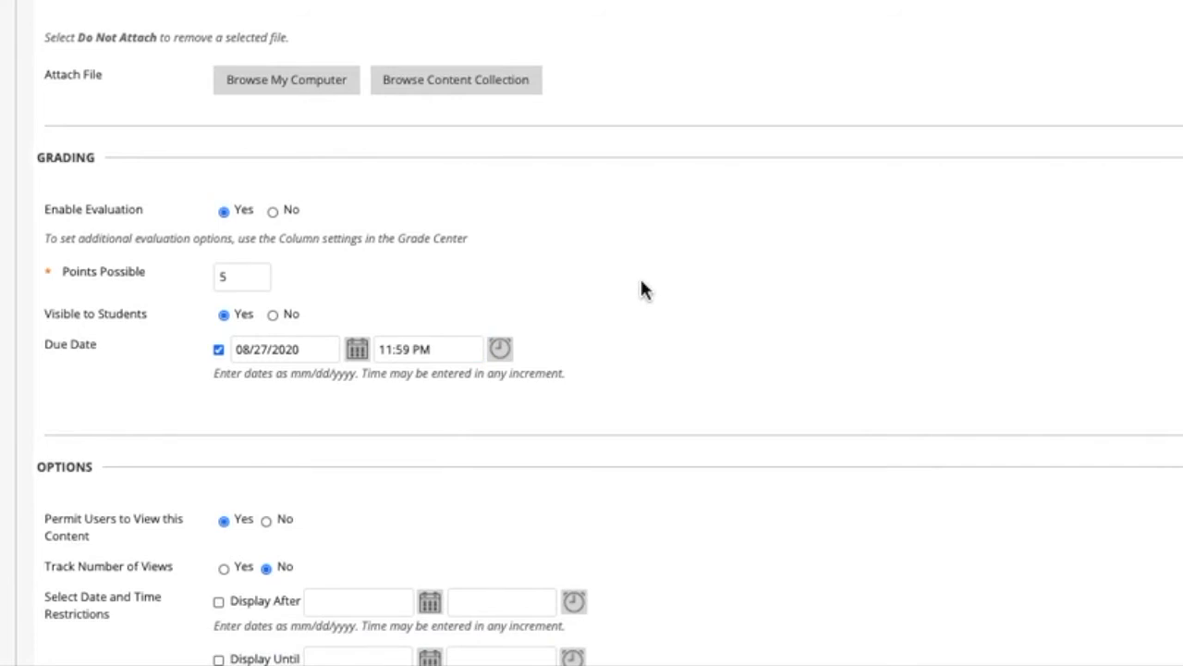
scroll(644, 290, "down", 3)
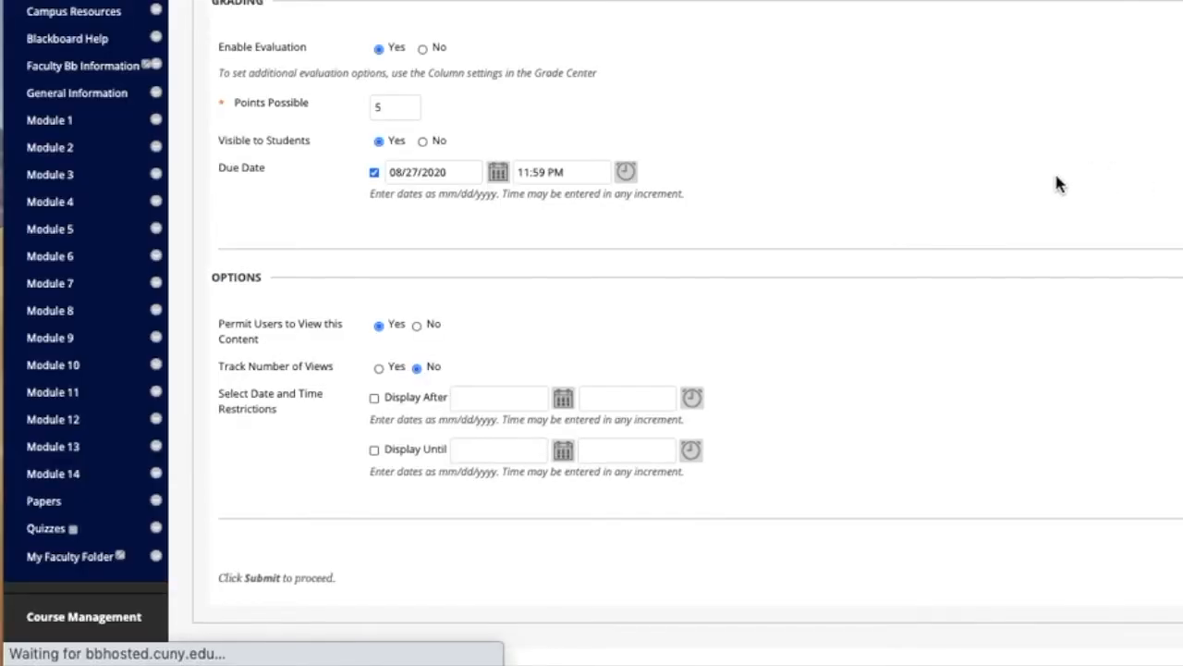
Step: Open the PlayPosit Demo link in Module 1 and enter PlayPosit to browse the My Bulbs list
scroll(731, 389, "down", 10)
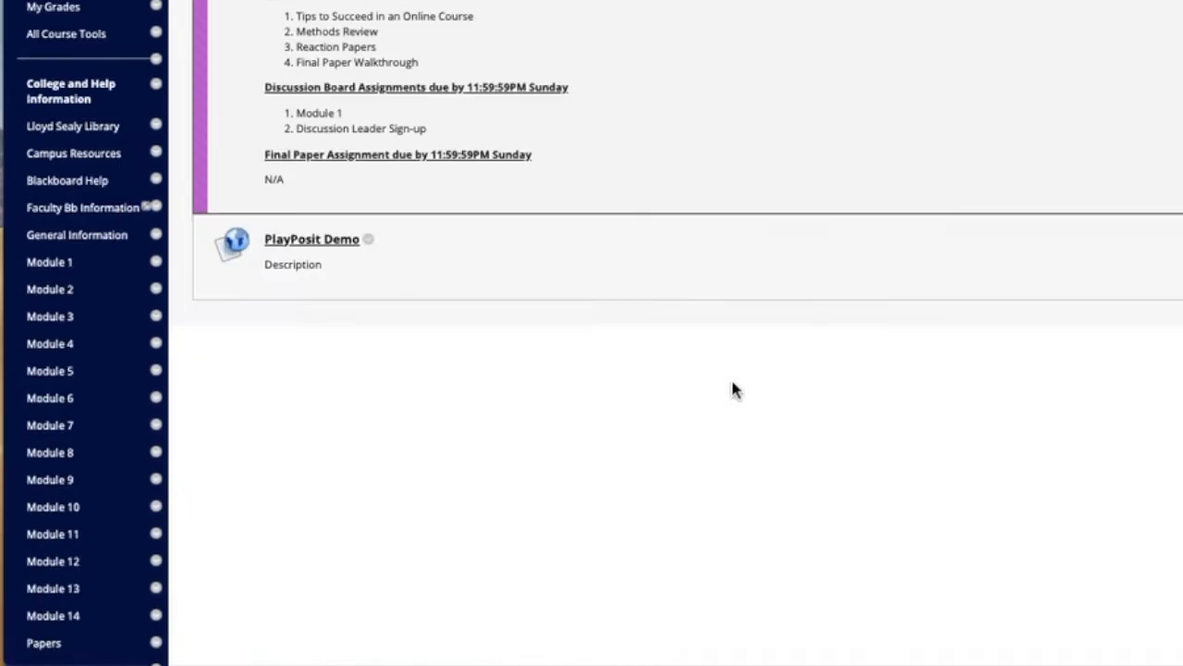
left_click(319, 66)
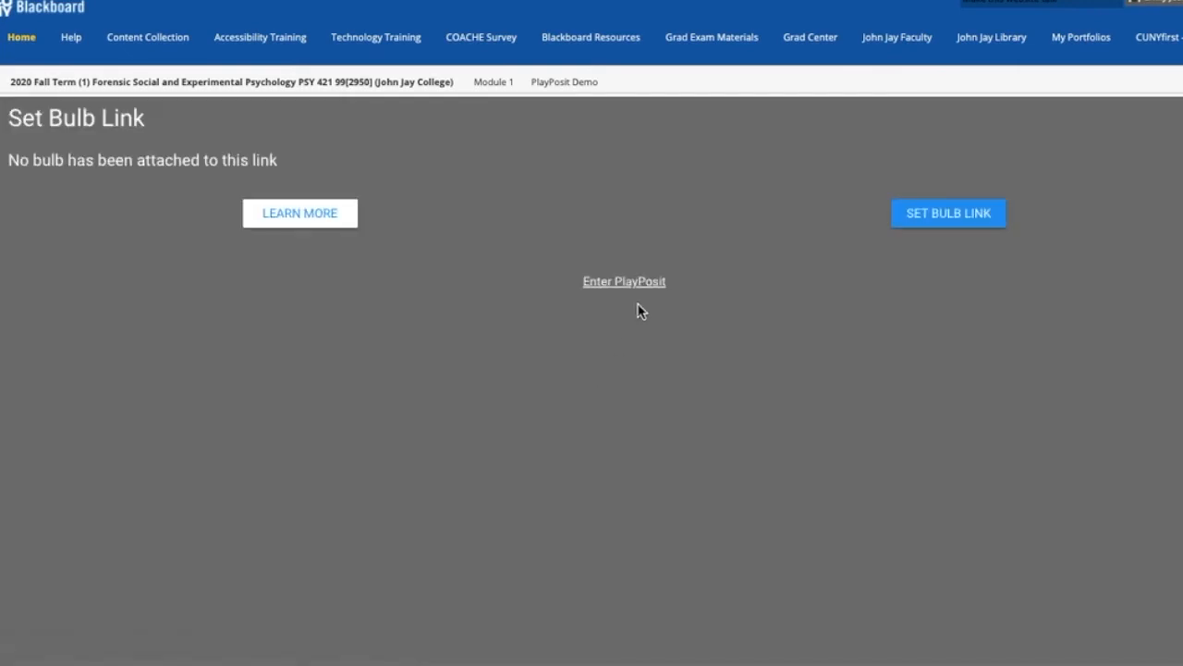
left_click(647, 285)
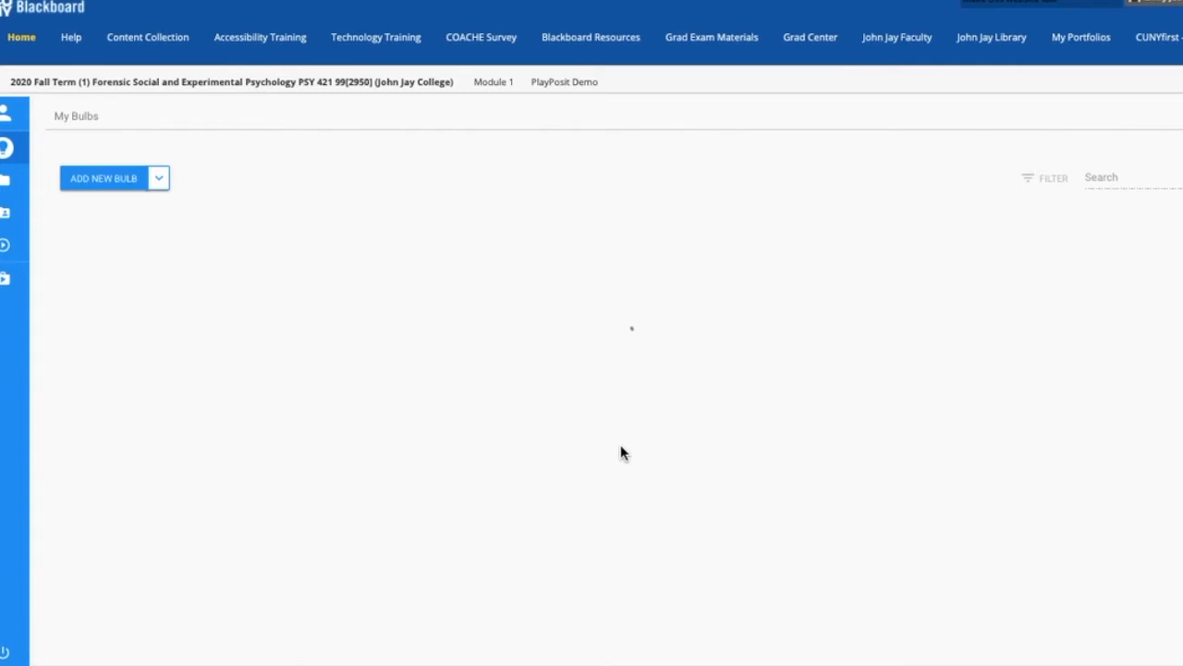
scroll(622, 453, "down", 3)
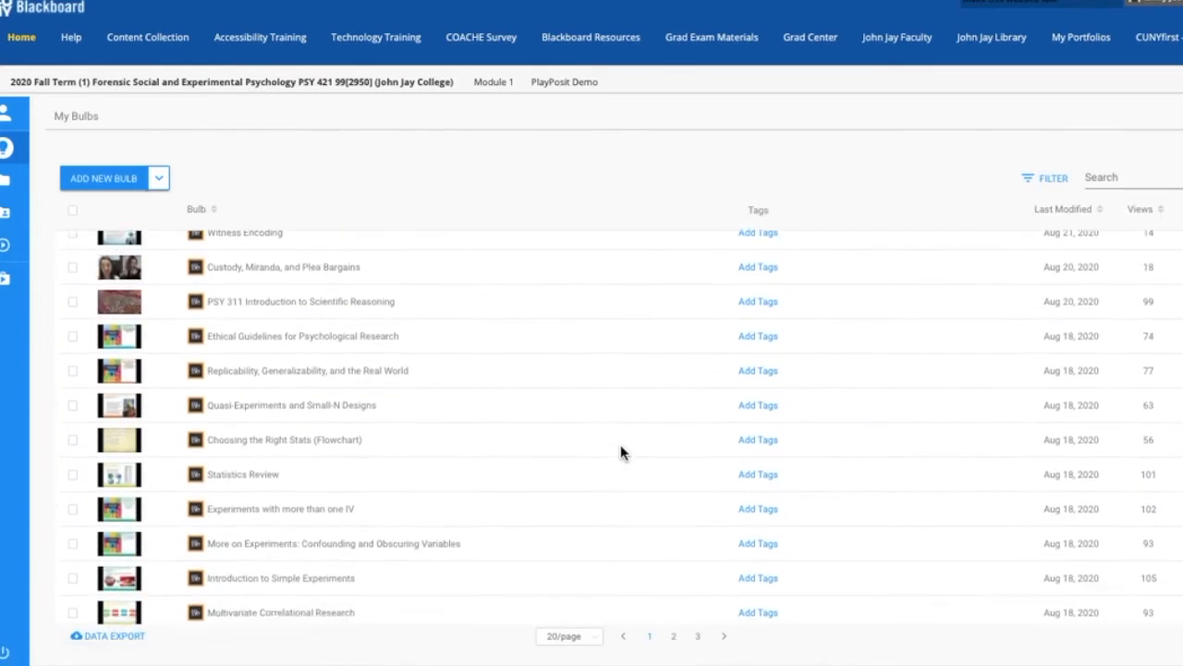
Step: Look over the My Bulbs list, add a new bulb and page through the designer tips
scroll(621, 453, "down", 2)
scroll(623, 452, "up", 5)
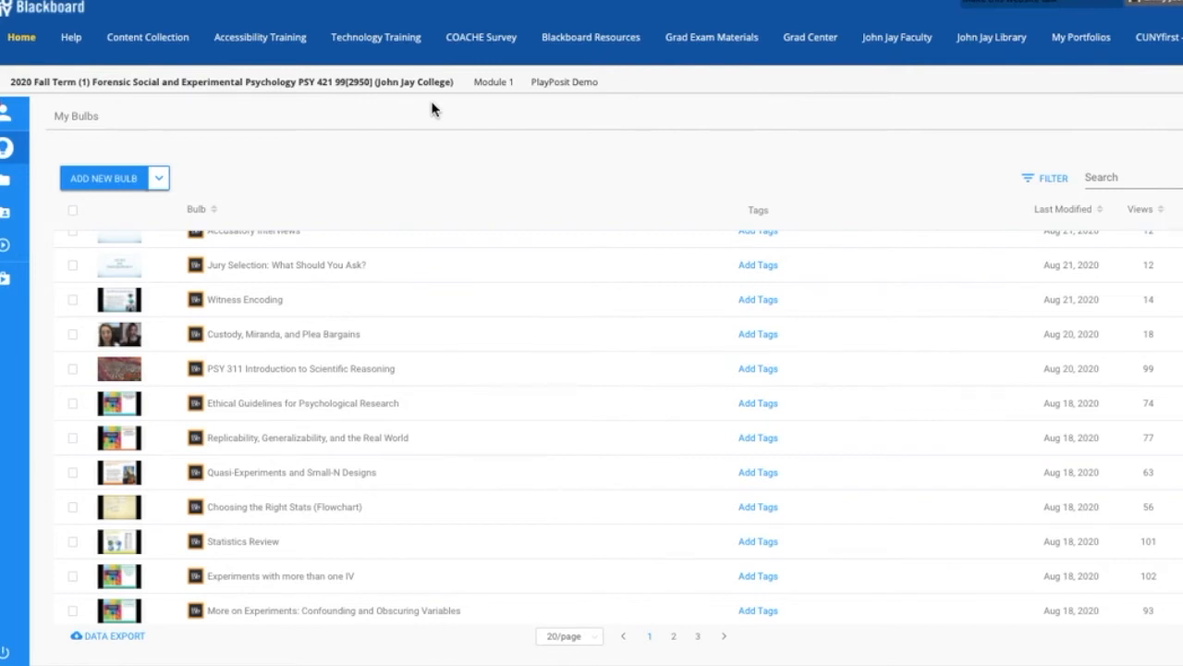
scroll(391, 244, "up", 1)
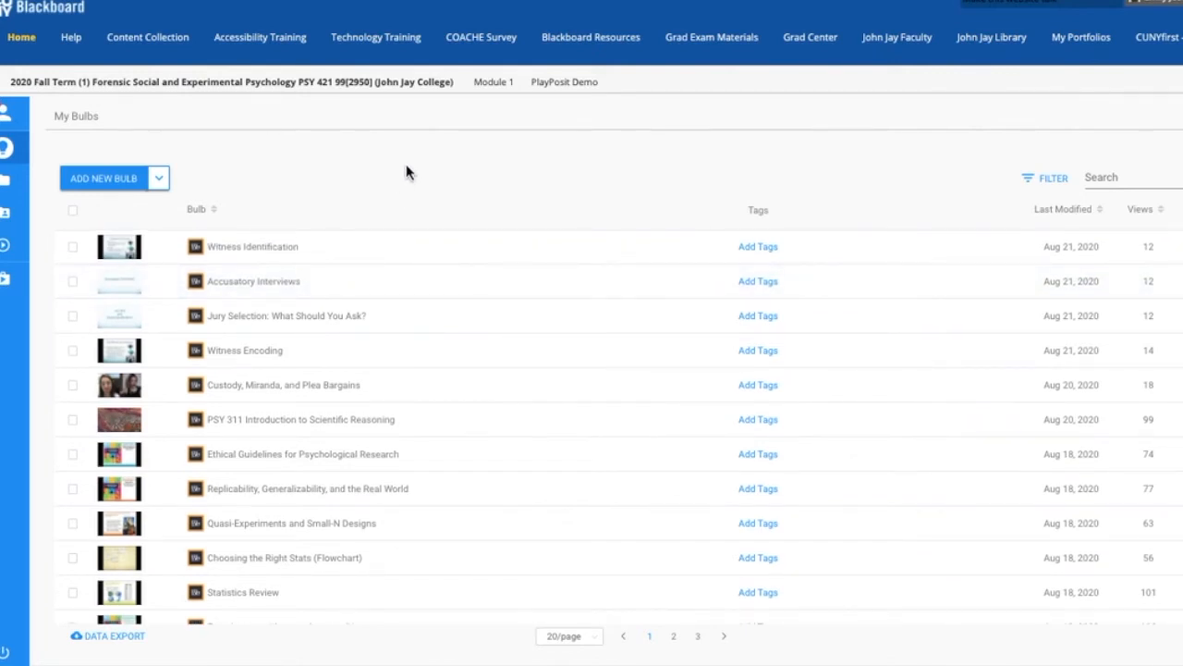
left_click(111, 184)
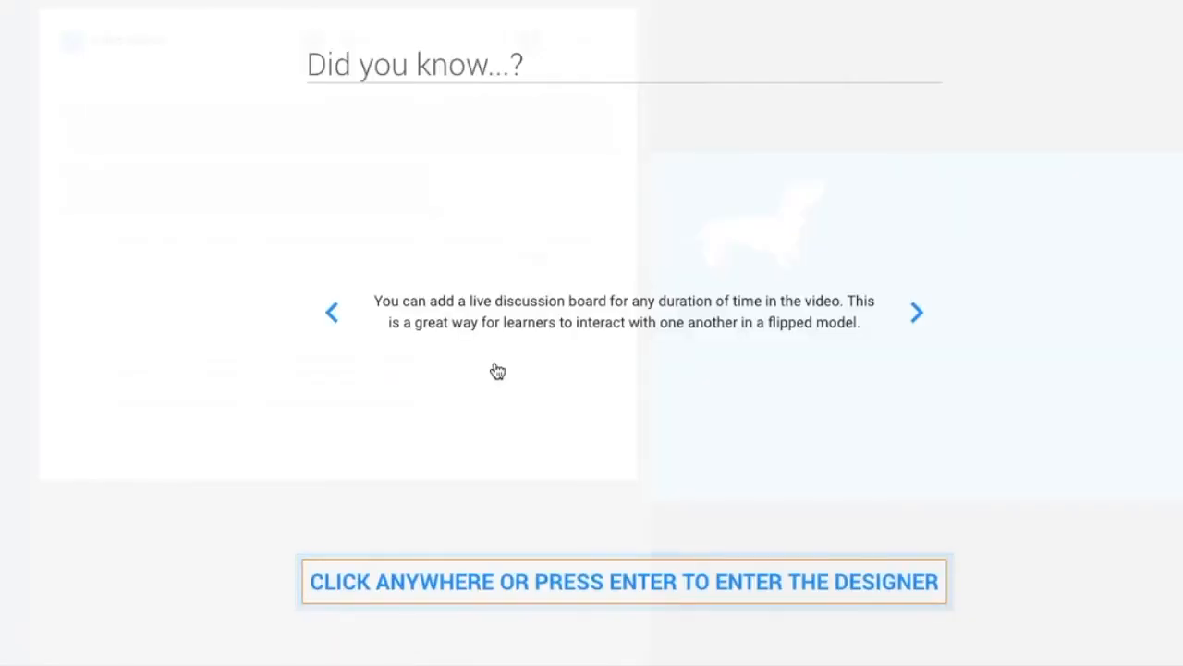
left_click(916, 311)
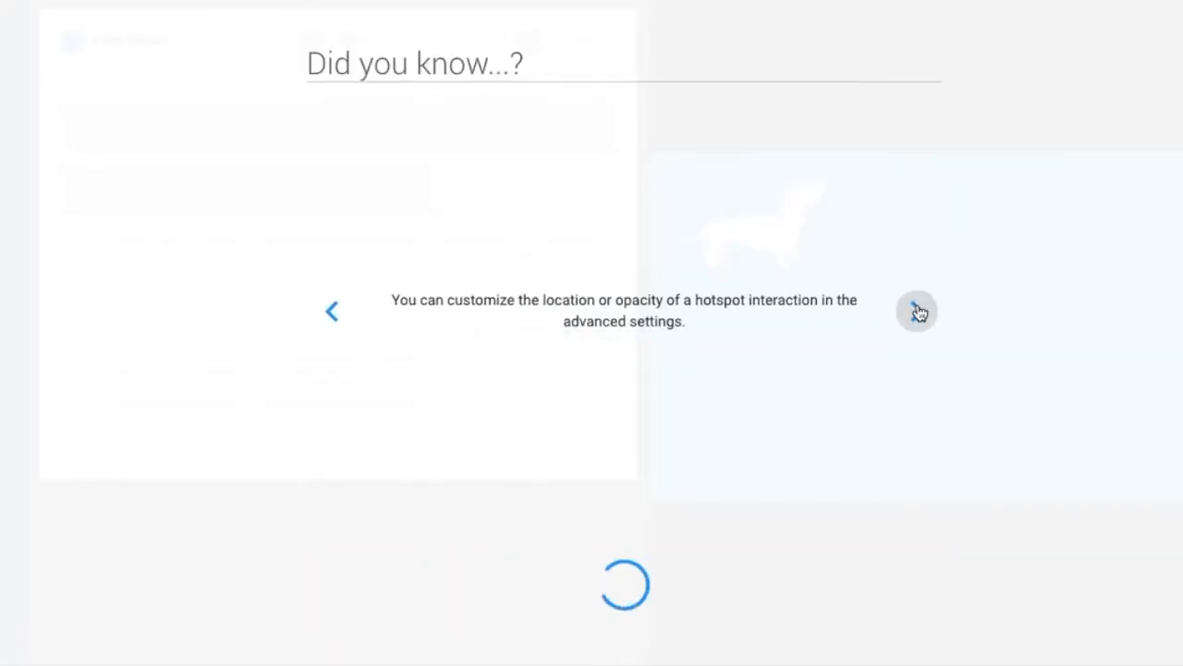
left_click(917, 312)
left_click(917, 311)
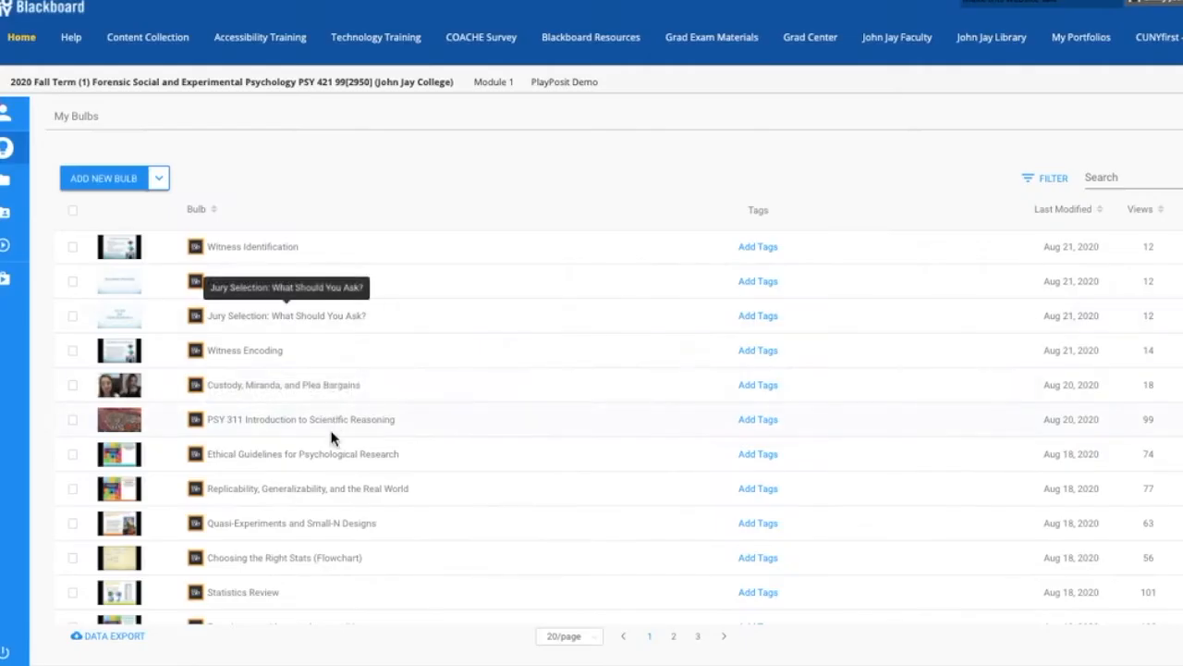
Step: Open the existing Witness Identification bulb in the designer and examine its video segments and question interactions
scroll(333, 444, "down", 3)
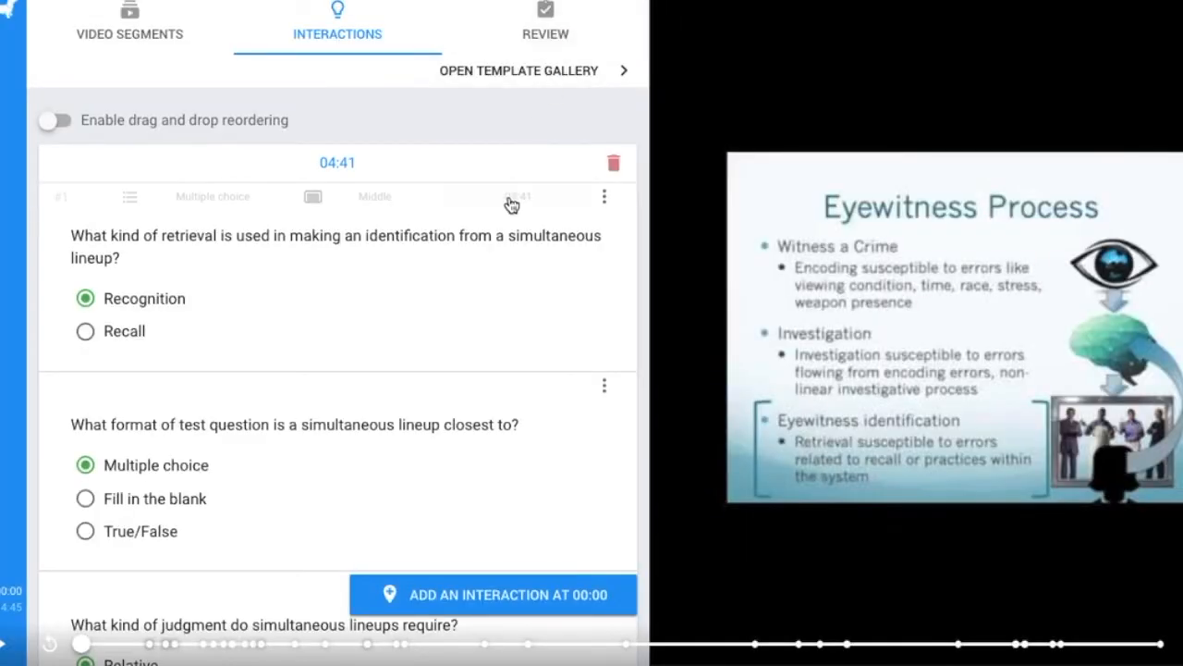
left_click(153, 28)
scroll(347, 140, "up", 4)
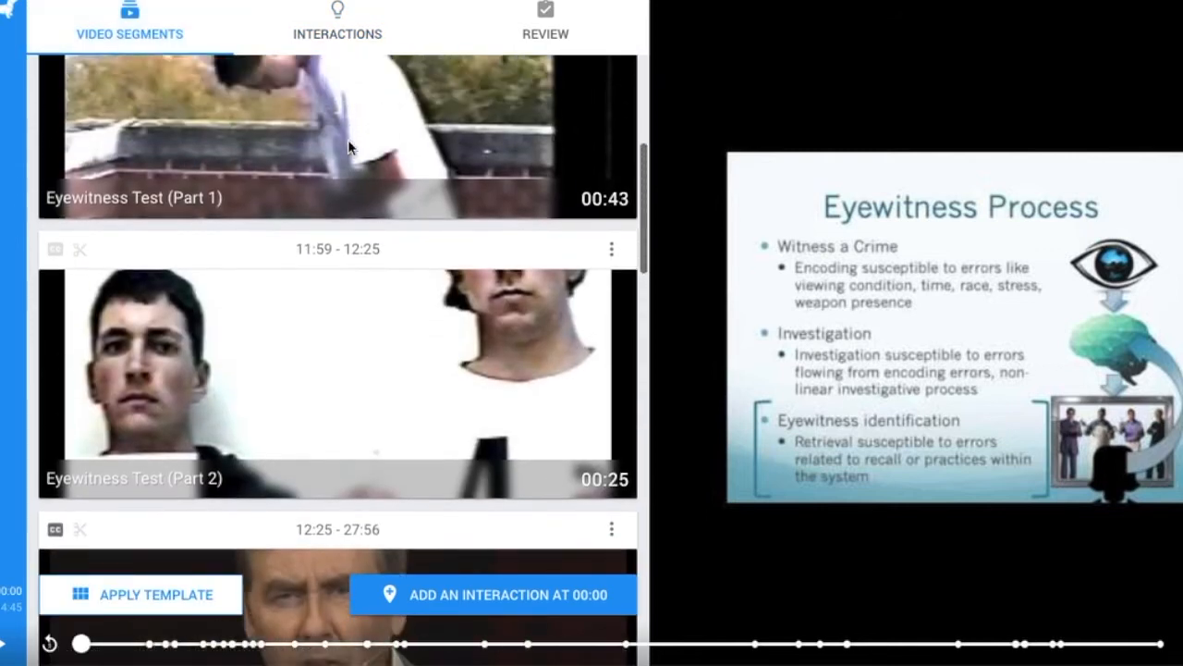
scroll(352, 147, "up", 2)
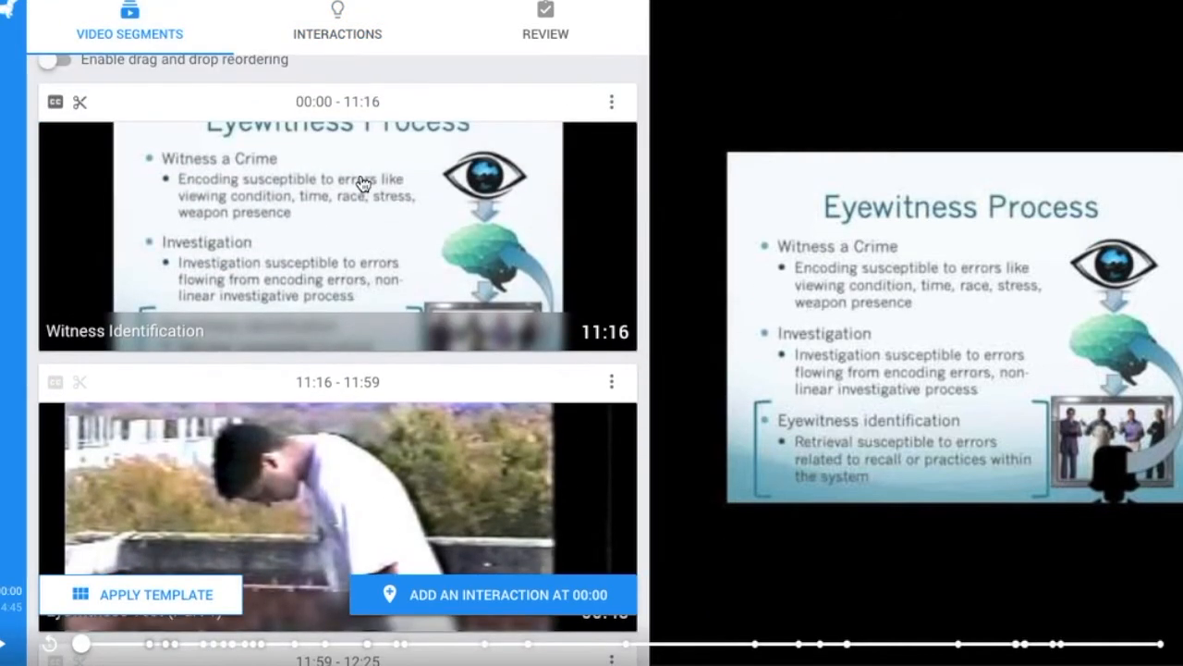
scroll(362, 184, "down", 6)
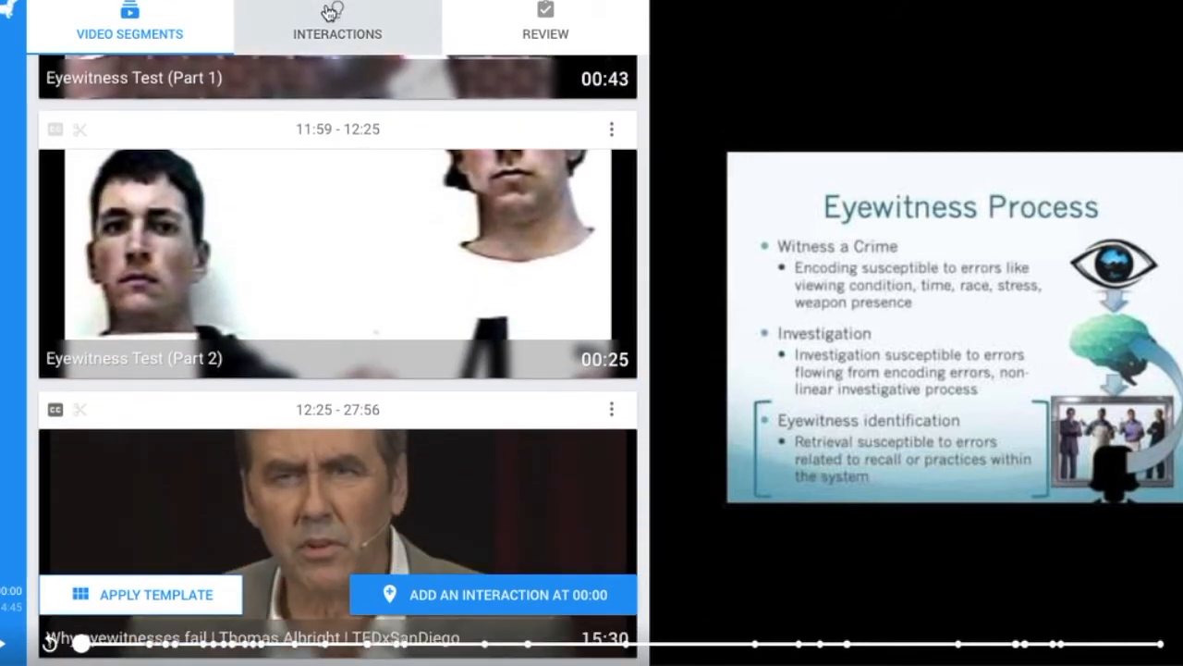
left_click(330, 16)
scroll(354, 377, "down", 4)
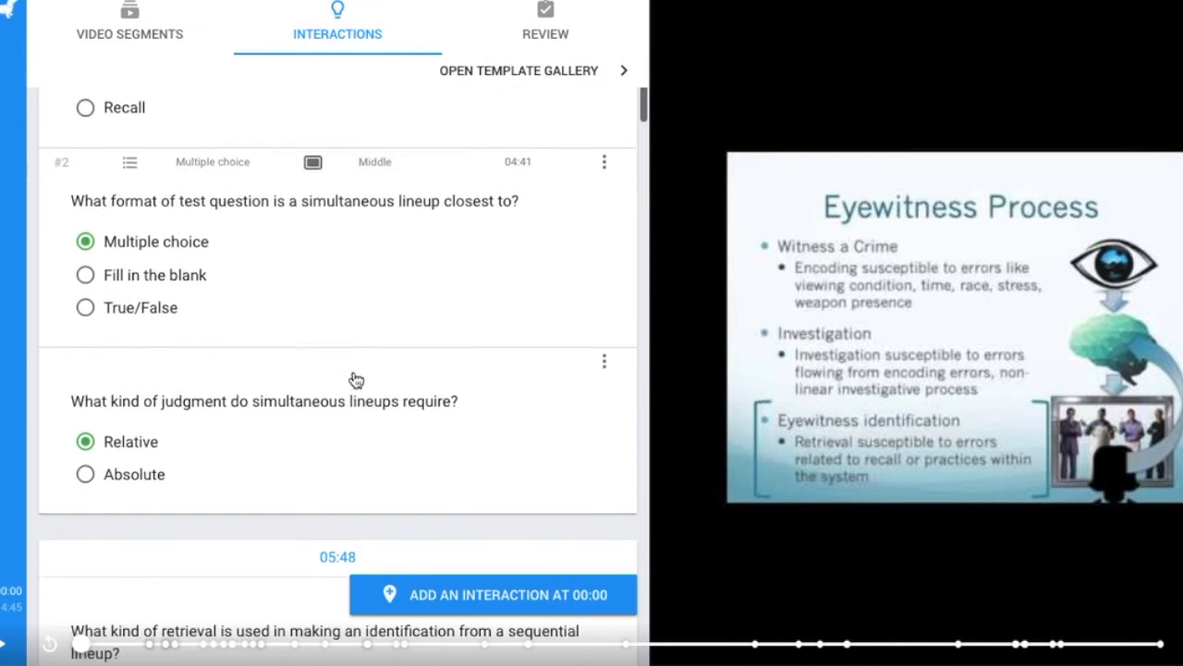
scroll(354, 377, "down", 5)
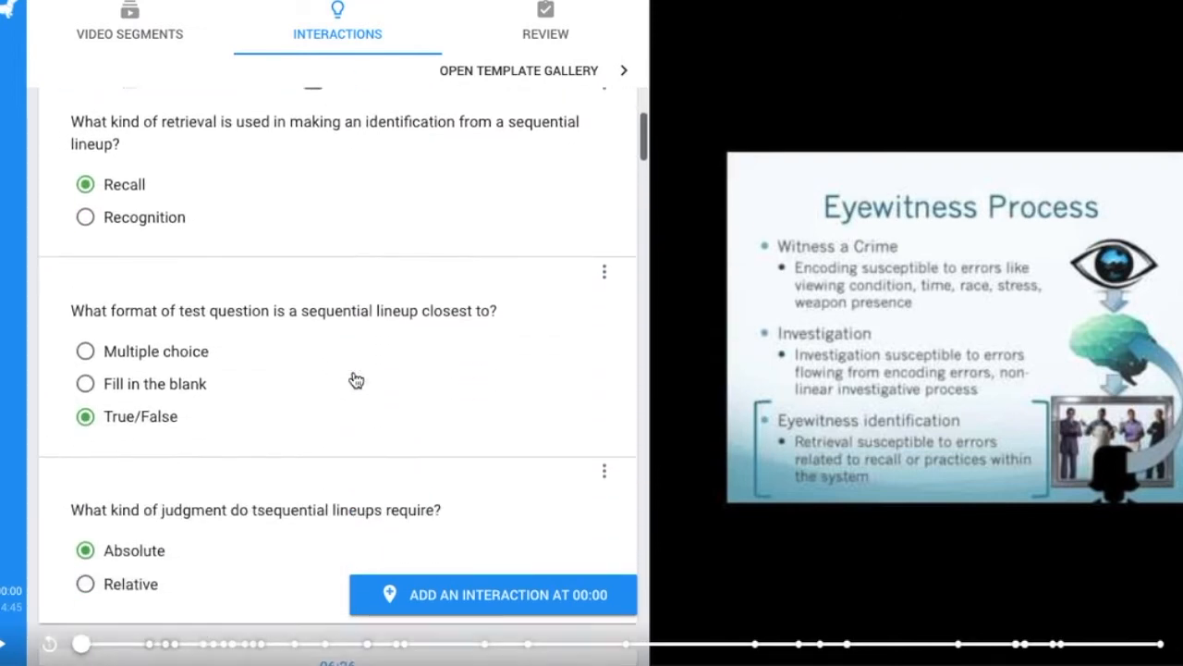
scroll(354, 379, "down", 1)
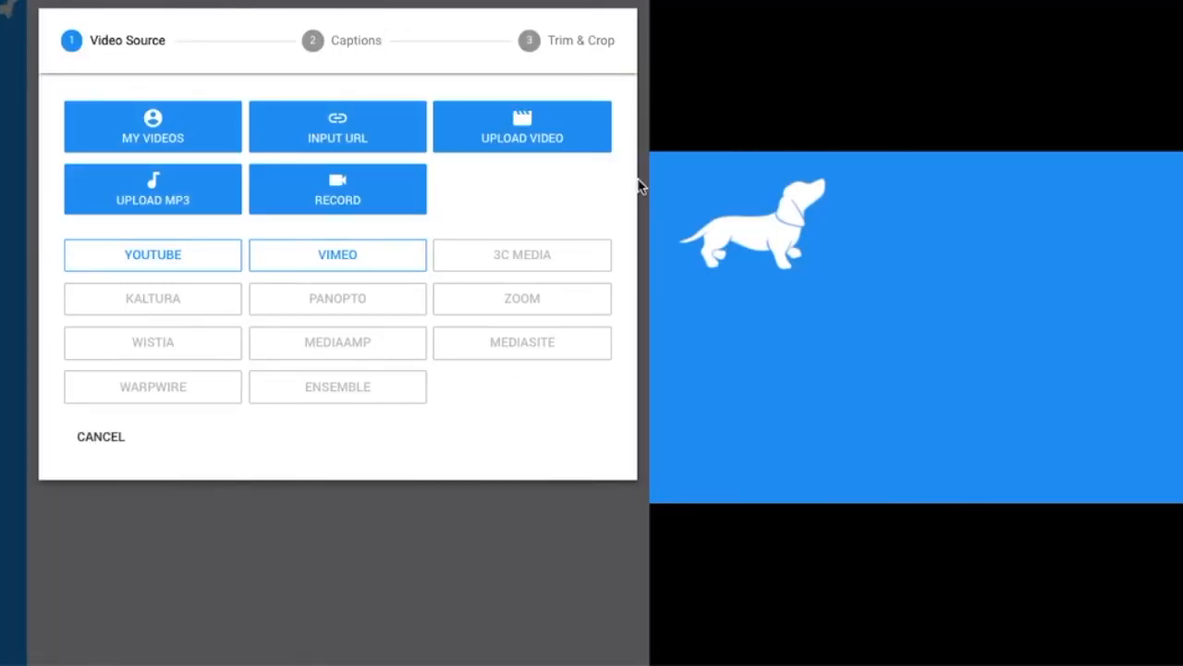
Step: Choose YouTube as the new bulb's video source and search it for "eye witness"
left_click(189, 263)
left_click(200, 274)
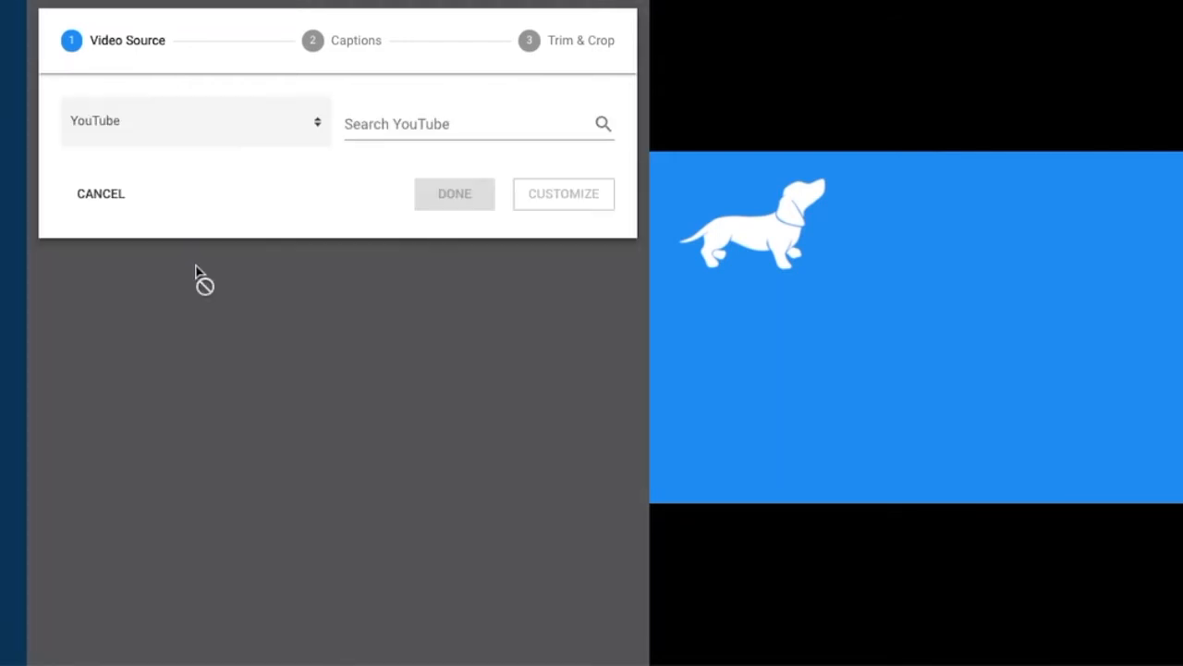
left_click(446, 125)
type("eye witness")
key("Return")
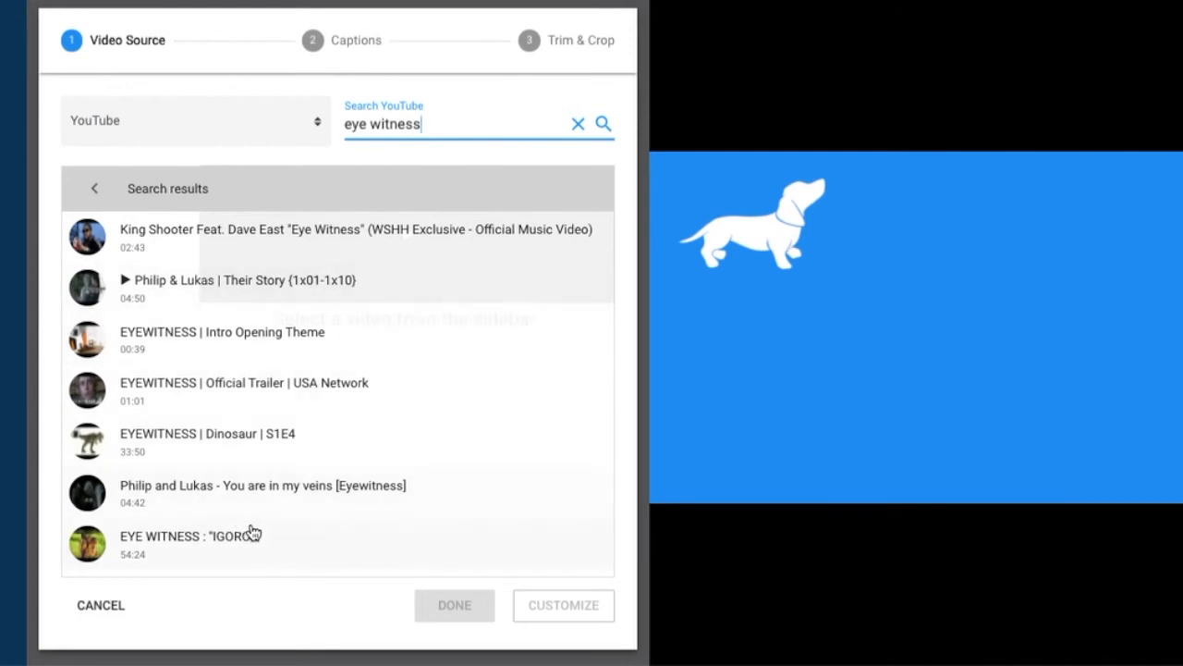
left_click(222, 115)
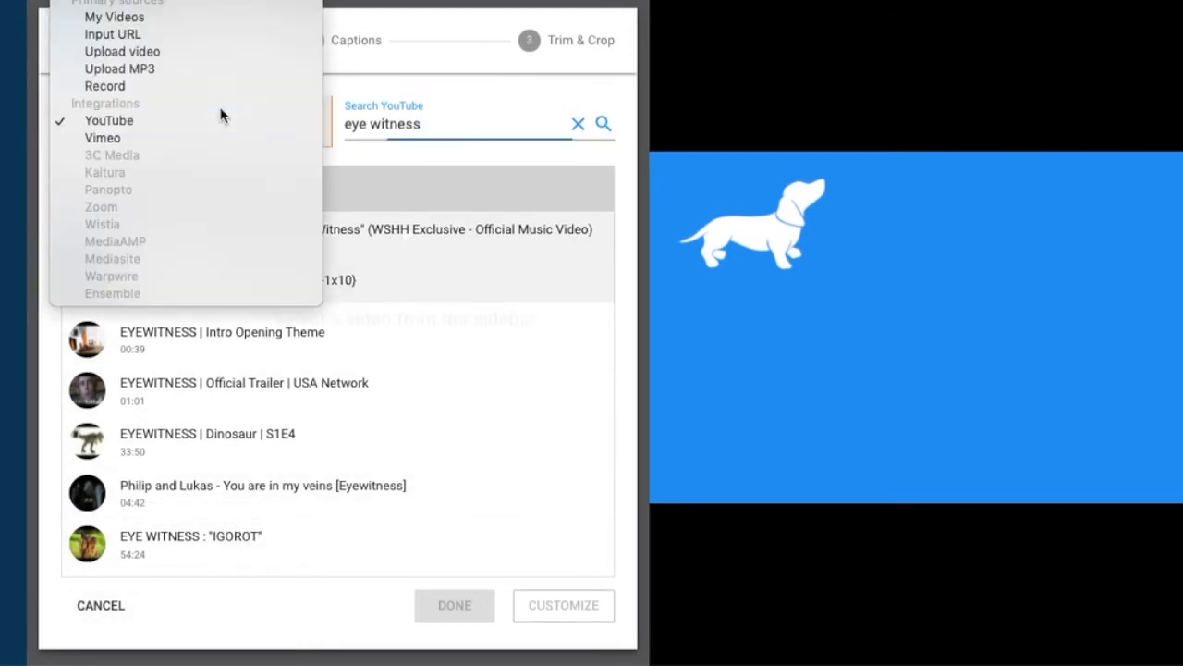
left_click(209, 37)
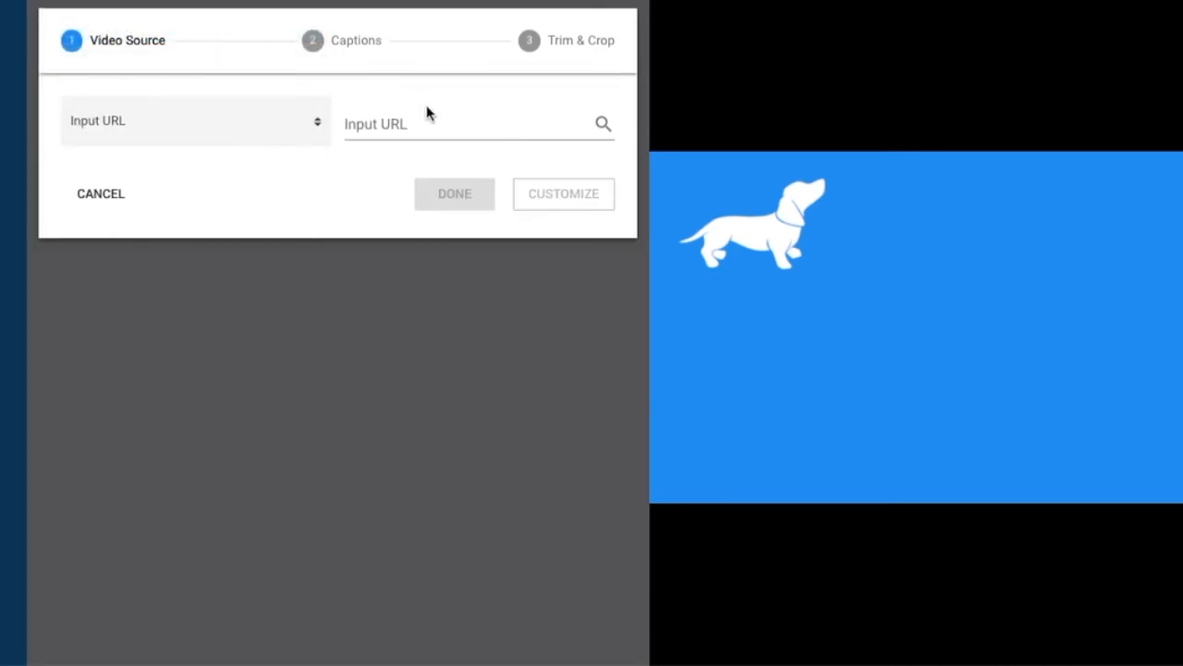
left_click(418, 125)
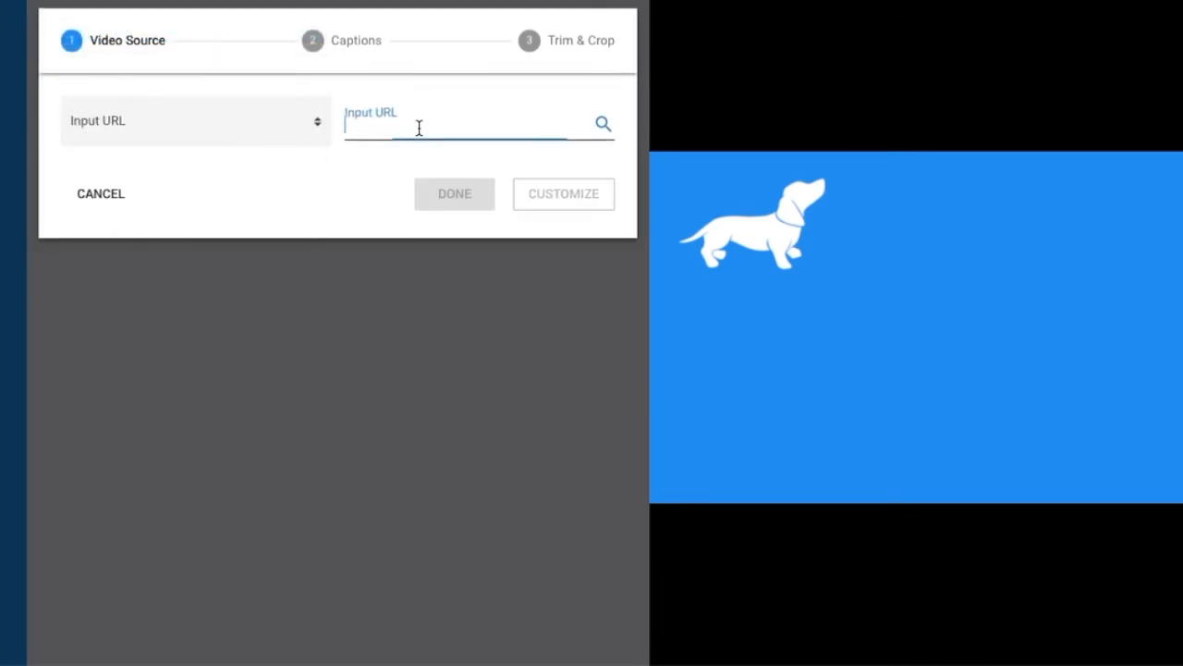
key("super+v")
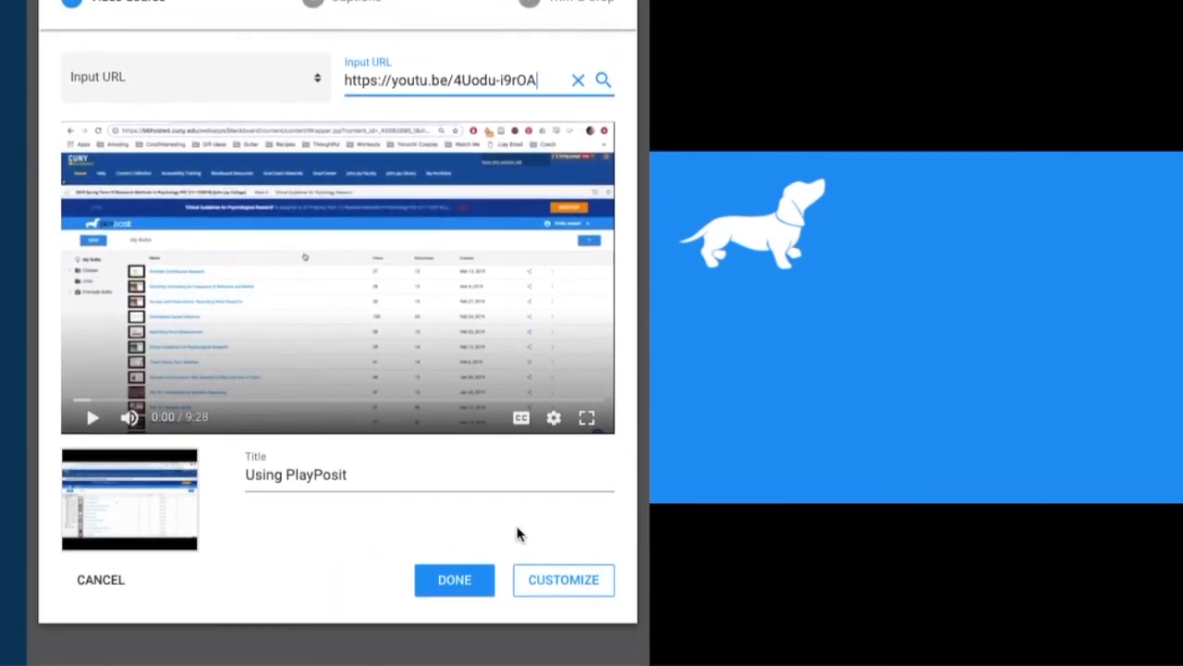
Step: Customize the loaded video by fetching its YouTube captions and proceed to Trim & Crop
left_click(548, 590)
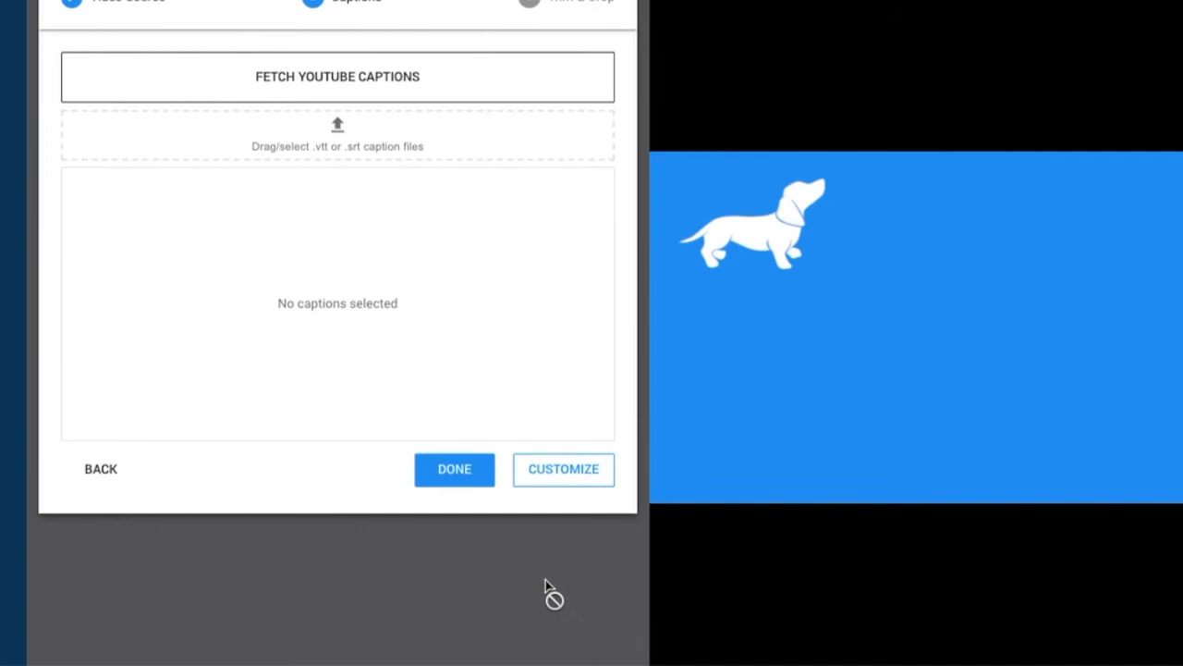
left_click(496, 83)
left_click(554, 51)
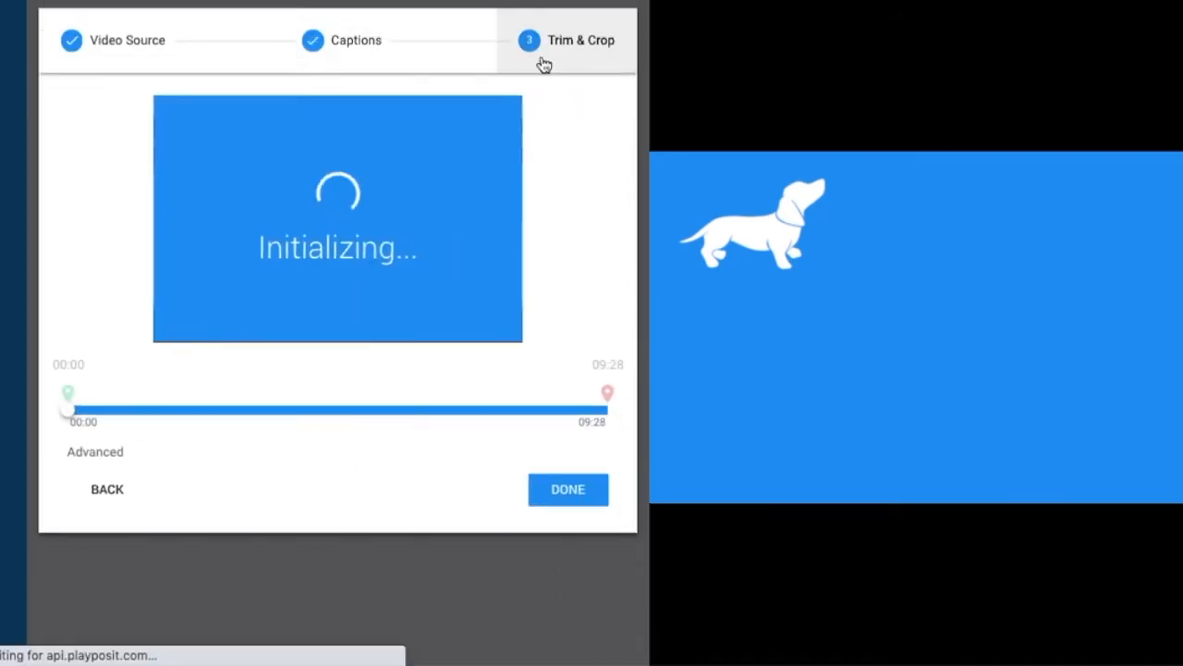
Step: Try trimming the video's start and end, restore the full 00:00 to 09:28 range and finish adding the segment
left_click_drag(608, 392, 447, 393)
left_click_drag(75, 393, 229, 393)
mouse_move(449, 393)
left_mouse_down()
mouse_move(626, 404)
mouse_move(610, 398)
left_mouse_up()
left_click(229, 393)
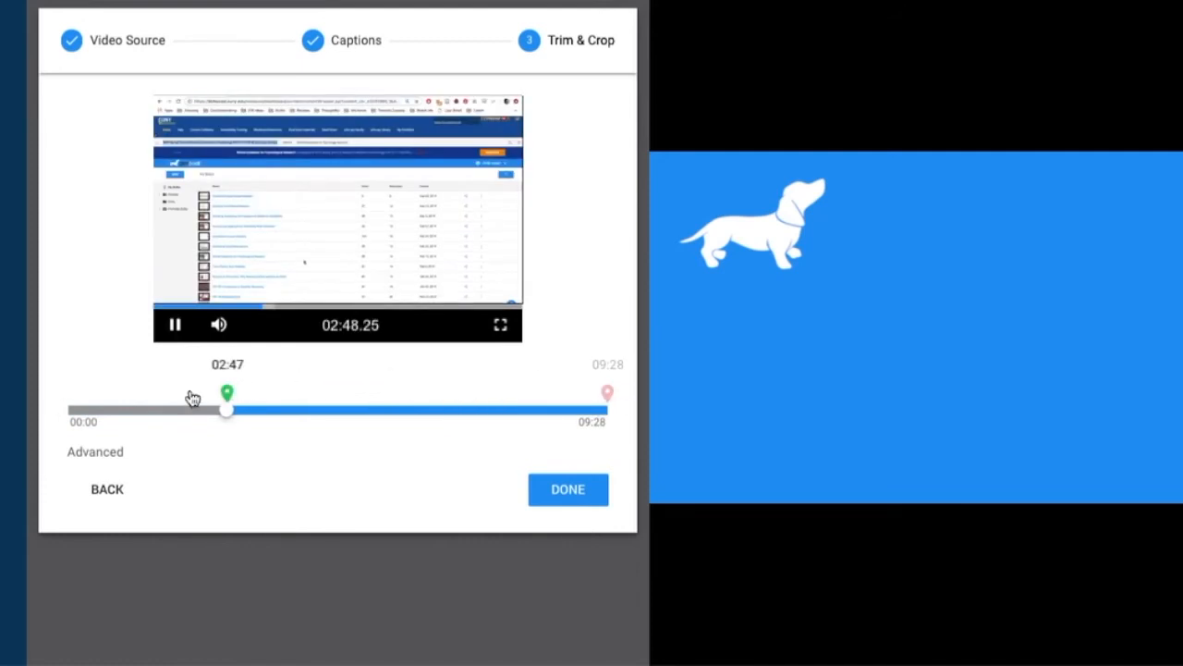
left_click_drag(192, 397, 34, 396)
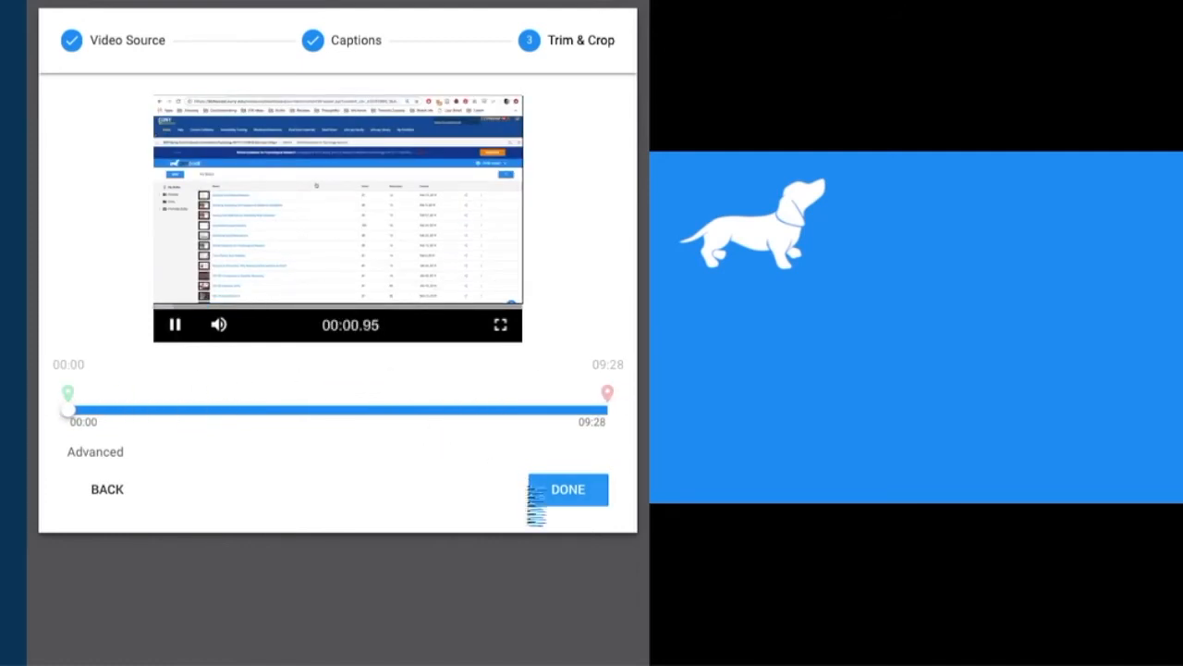
left_click(536, 490)
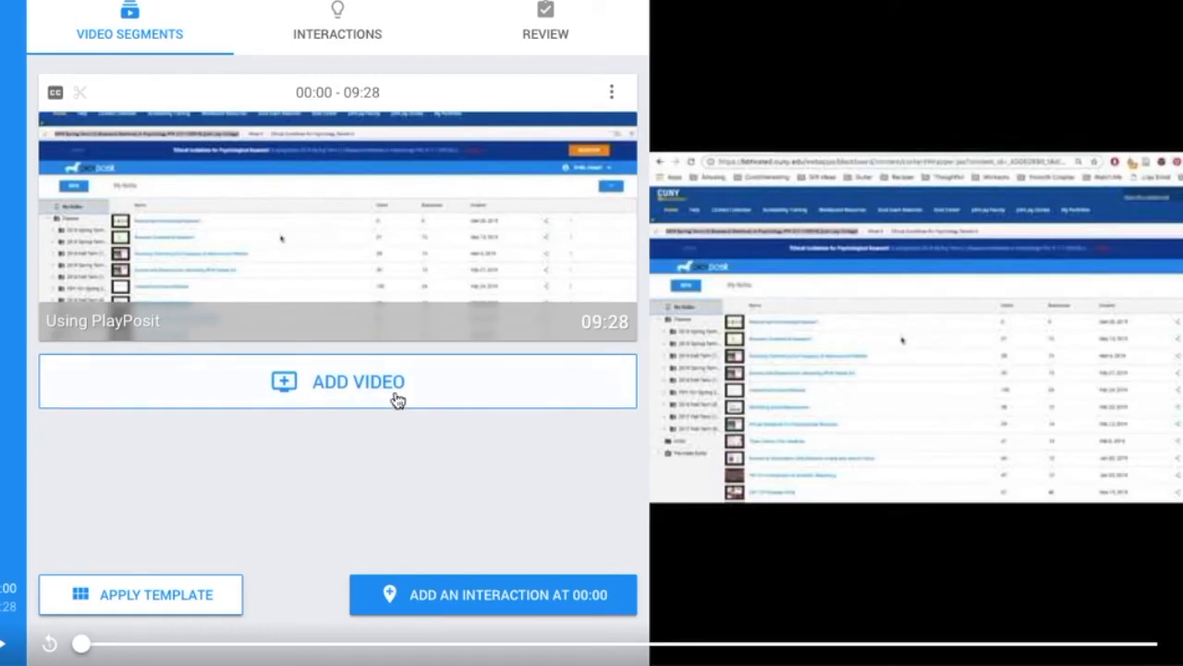
left_click(319, 387)
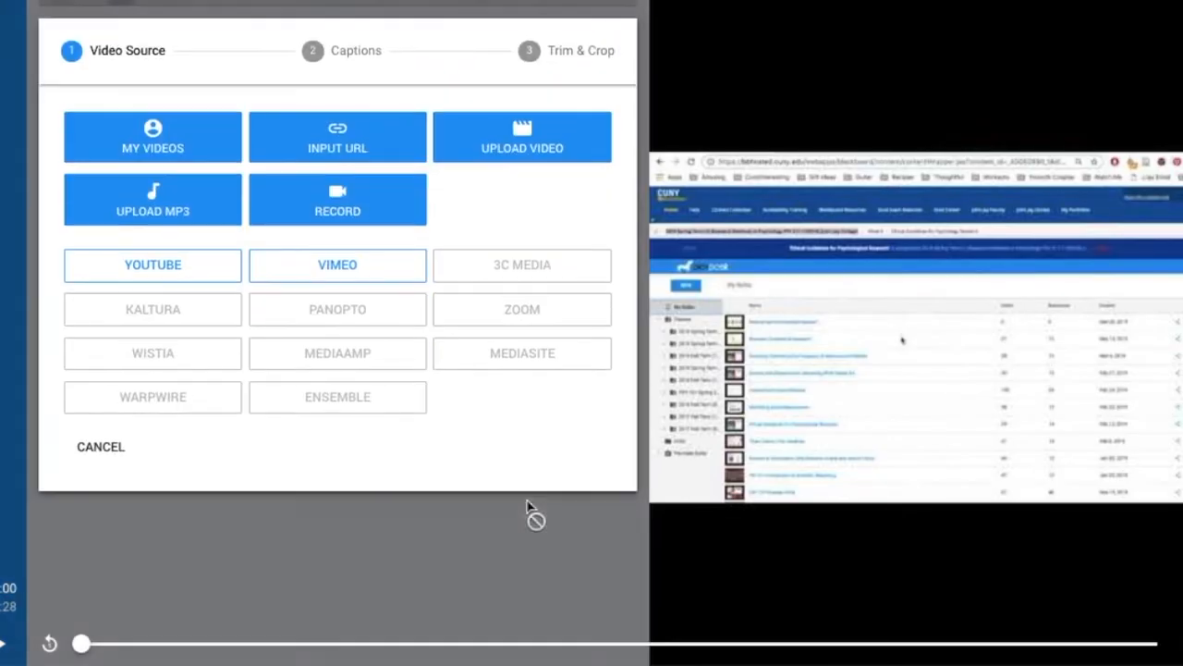
left_click(339, 145)
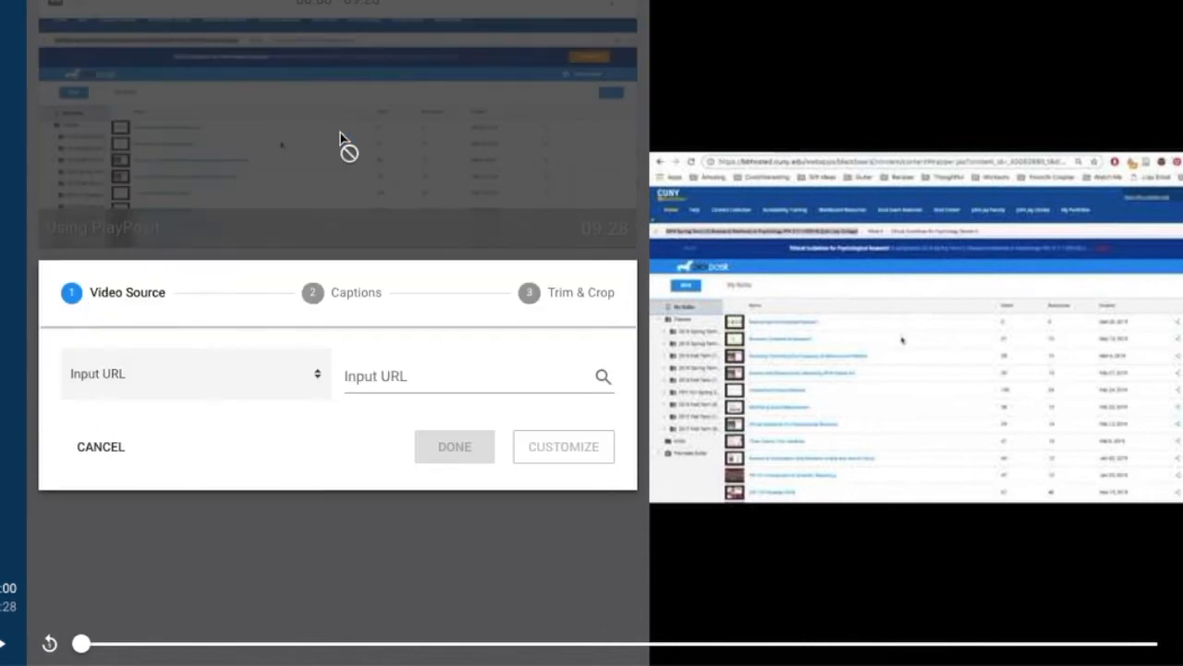
left_click(100, 460)
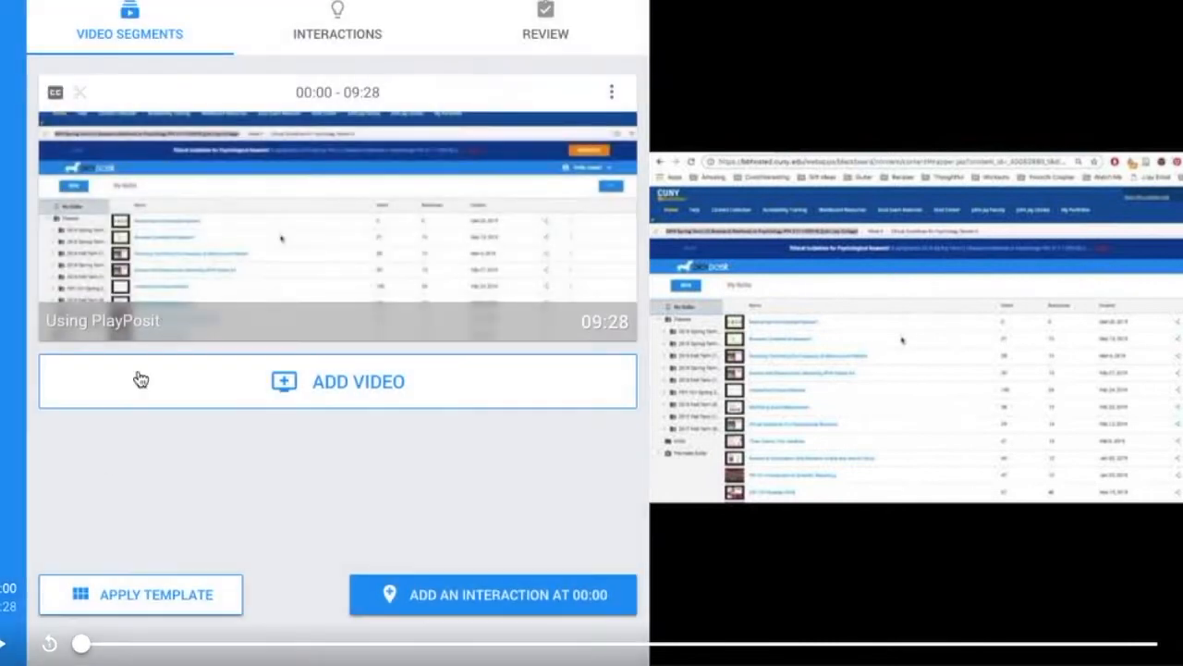
Step: Browse the interaction template gallery and apply No Template to the bulb
left_click(383, 37)
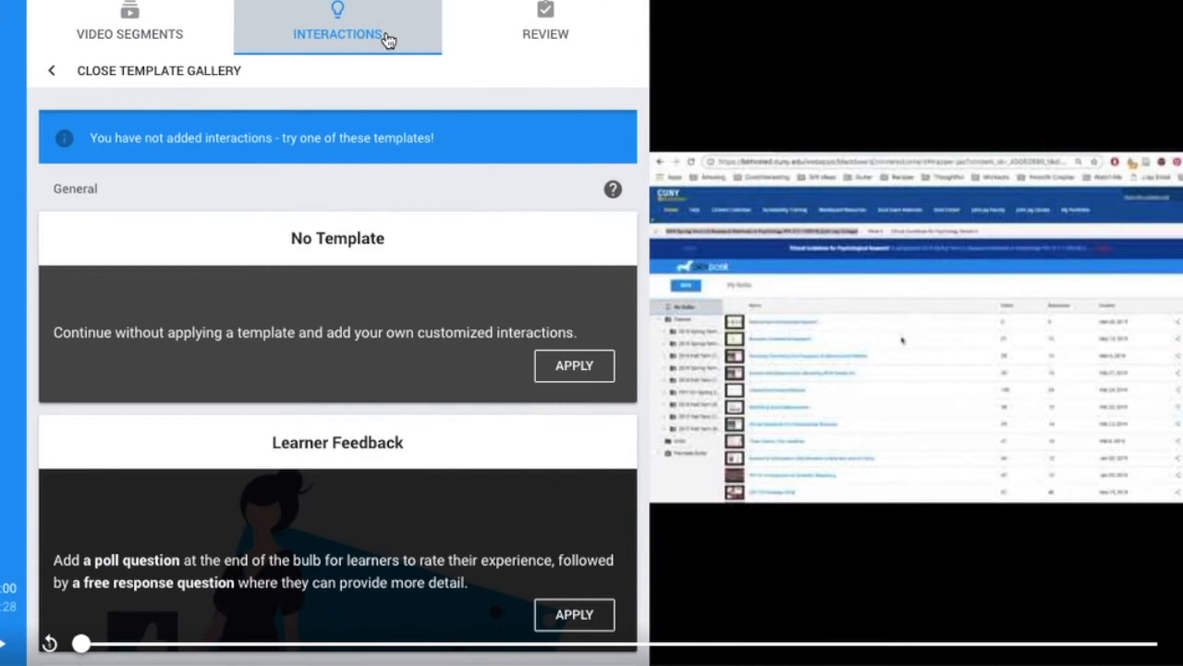
scroll(416, 386, "down", 8)
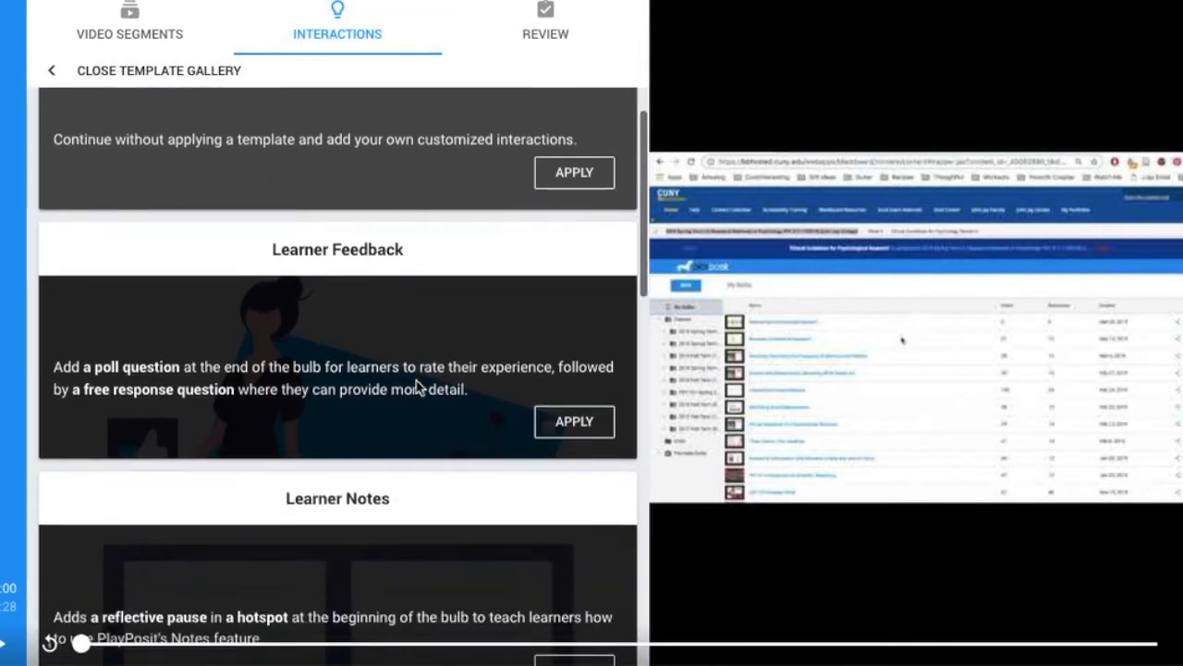
scroll(416, 386, "down", 7)
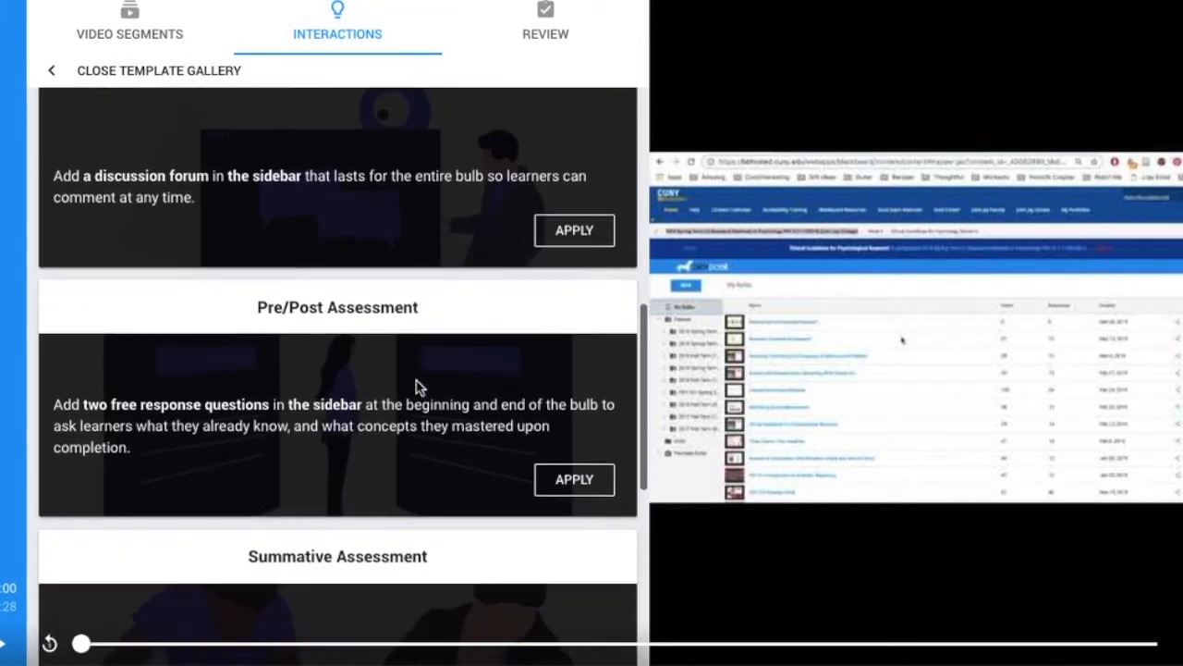
scroll(417, 383, "up", 15)
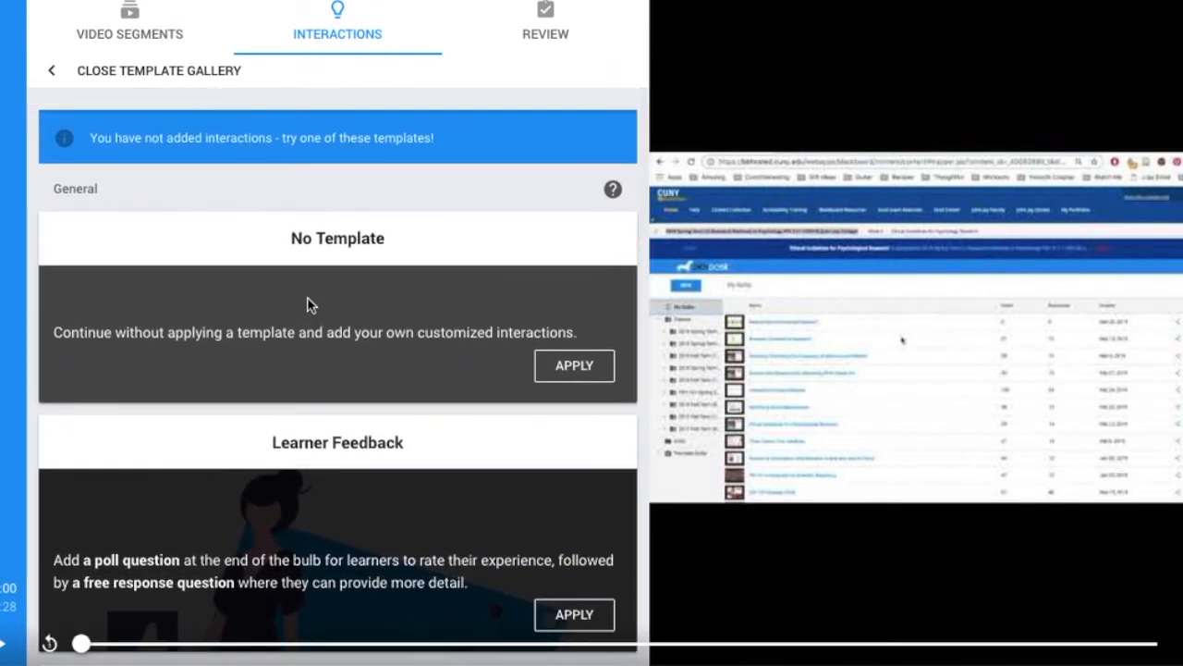
left_click(574, 365)
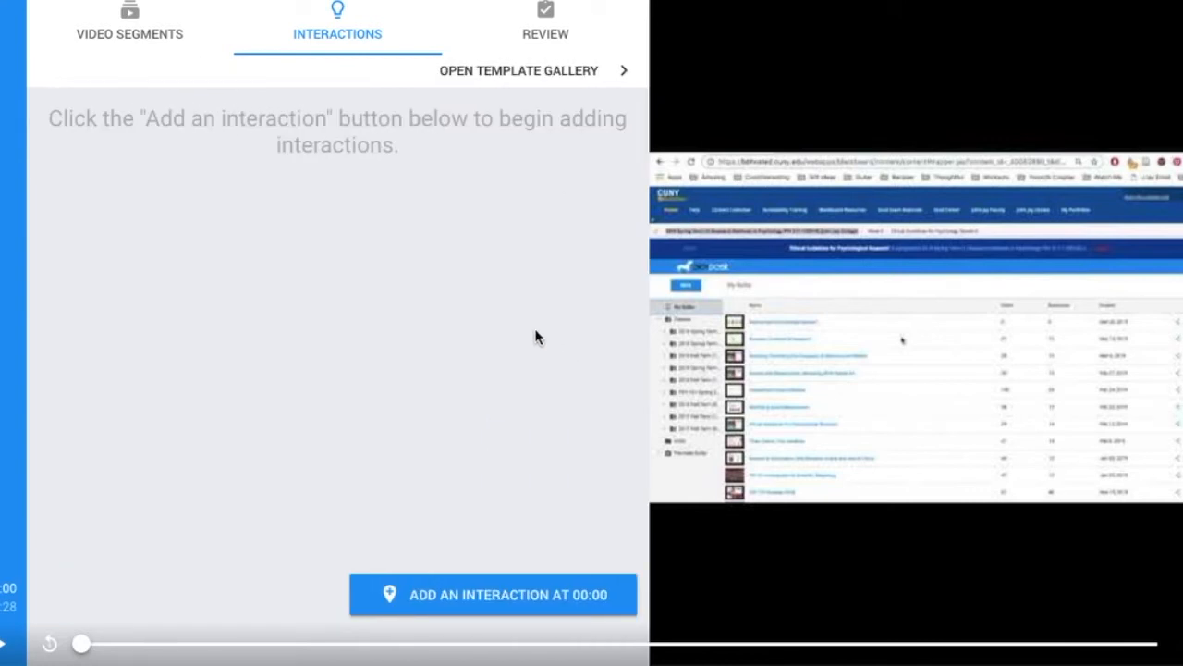
Step: Move the video to 01:33, look over the available interaction types and start a Multiple Choice interaction there
left_click_drag(81, 645, 257, 641)
left_click(405, 600)
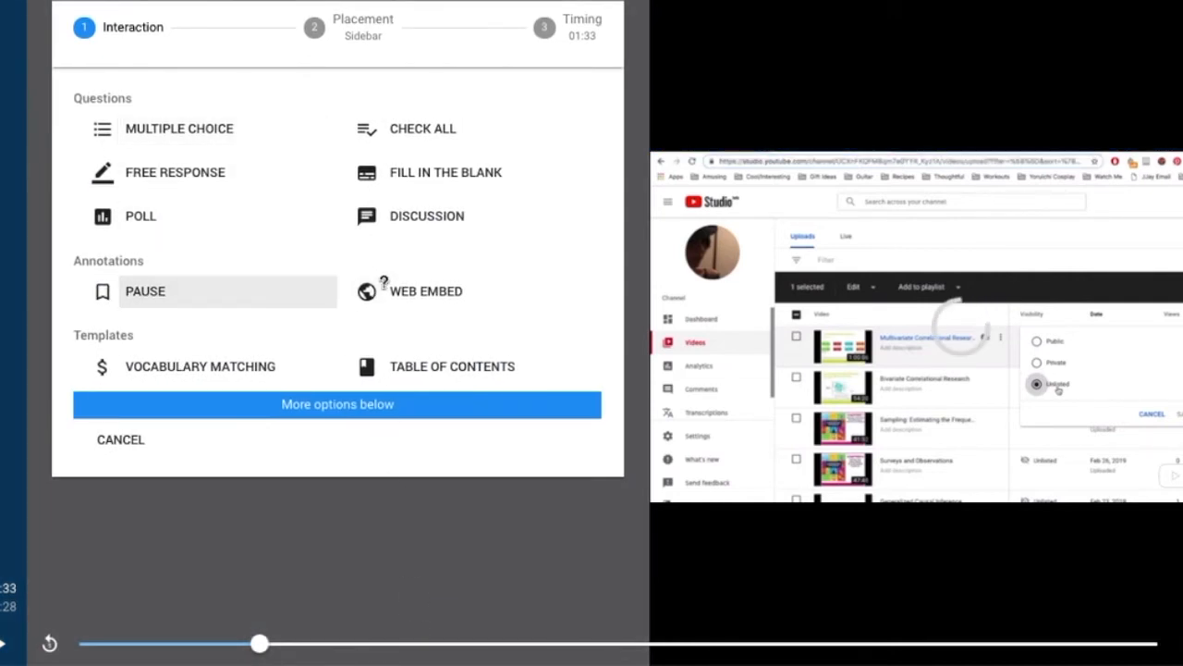
scroll(542, 313, "down", 1)
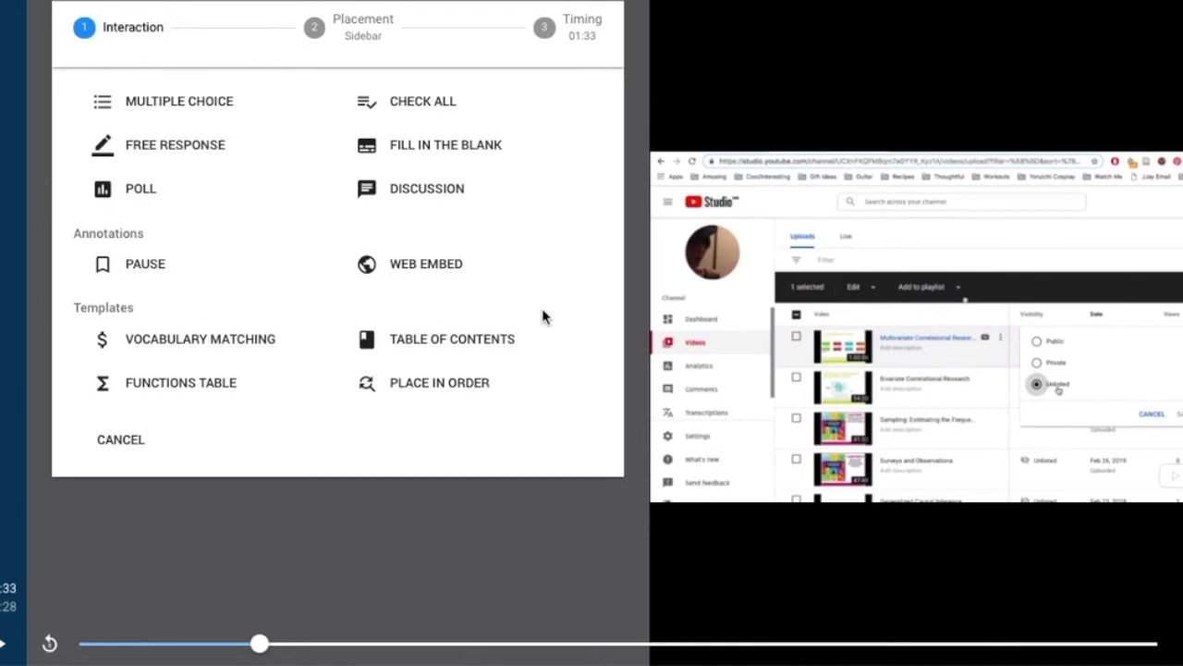
scroll(542, 315, "up", 1)
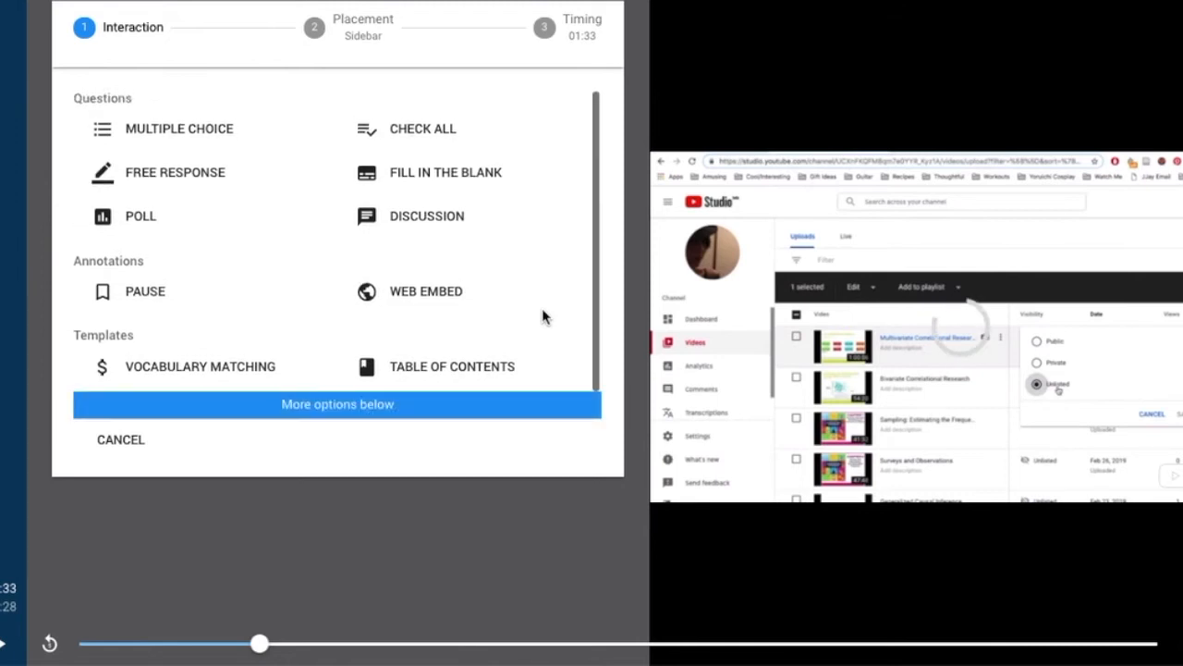
scroll(542, 314, "down", 1)
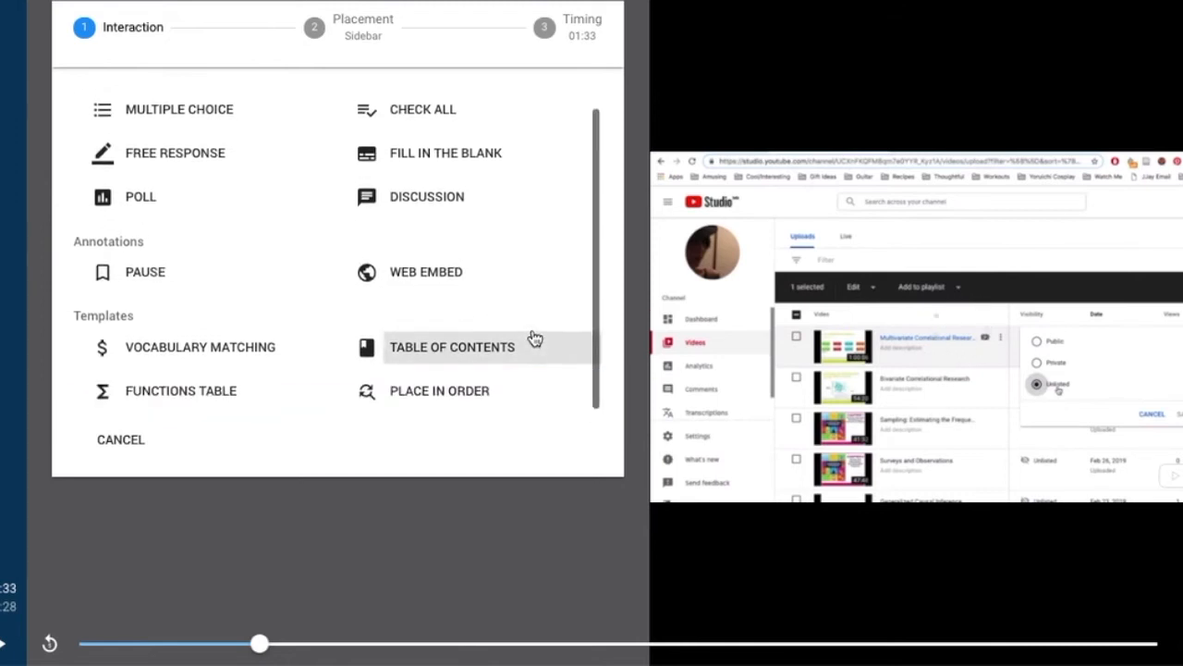
scroll(535, 338, "up", 1)
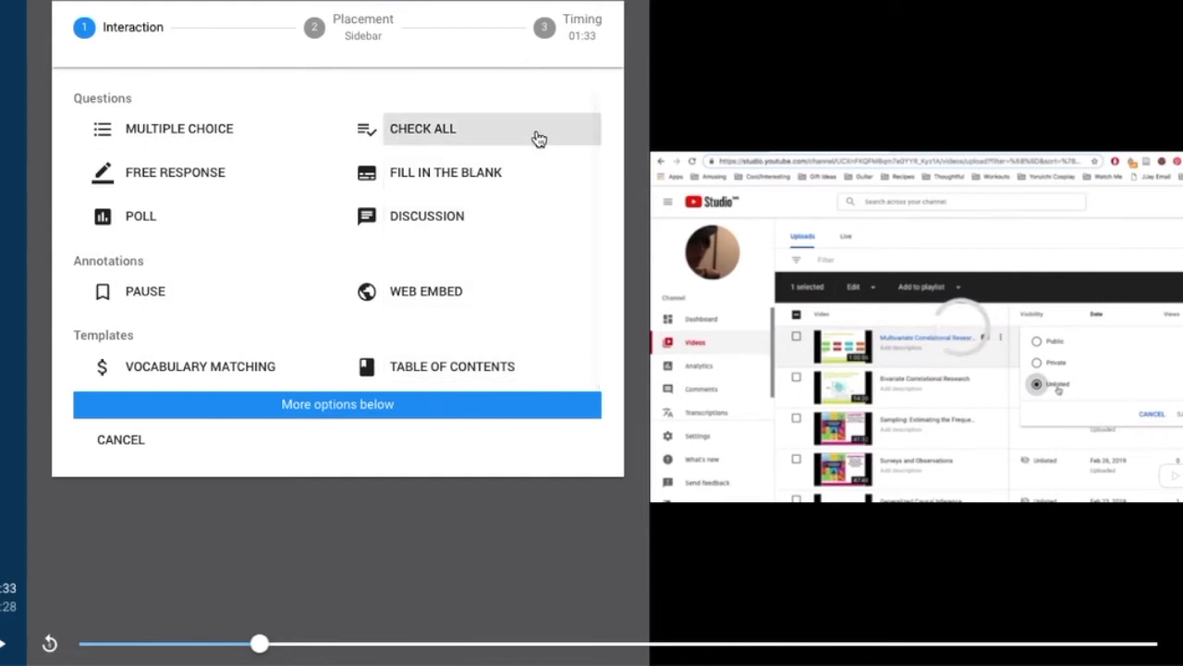
left_click(204, 135)
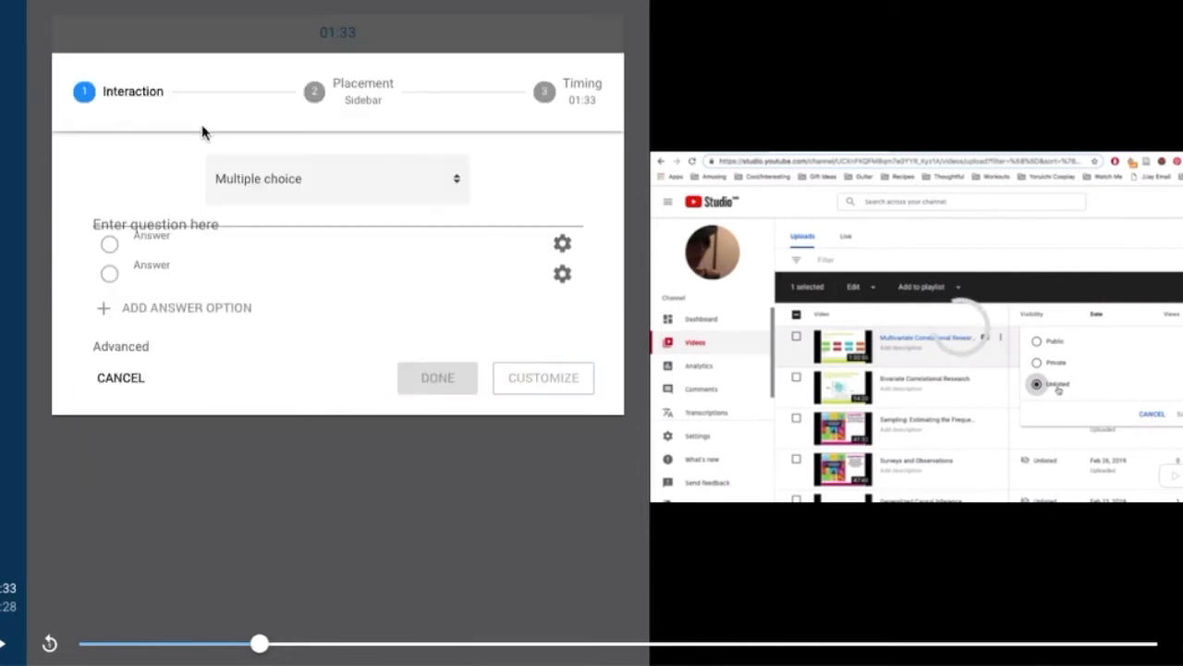
Step: Enter the question "Which holds more fluid?" with answers Quart and Gallon, marking Gallon as correct
left_click(128, 233)
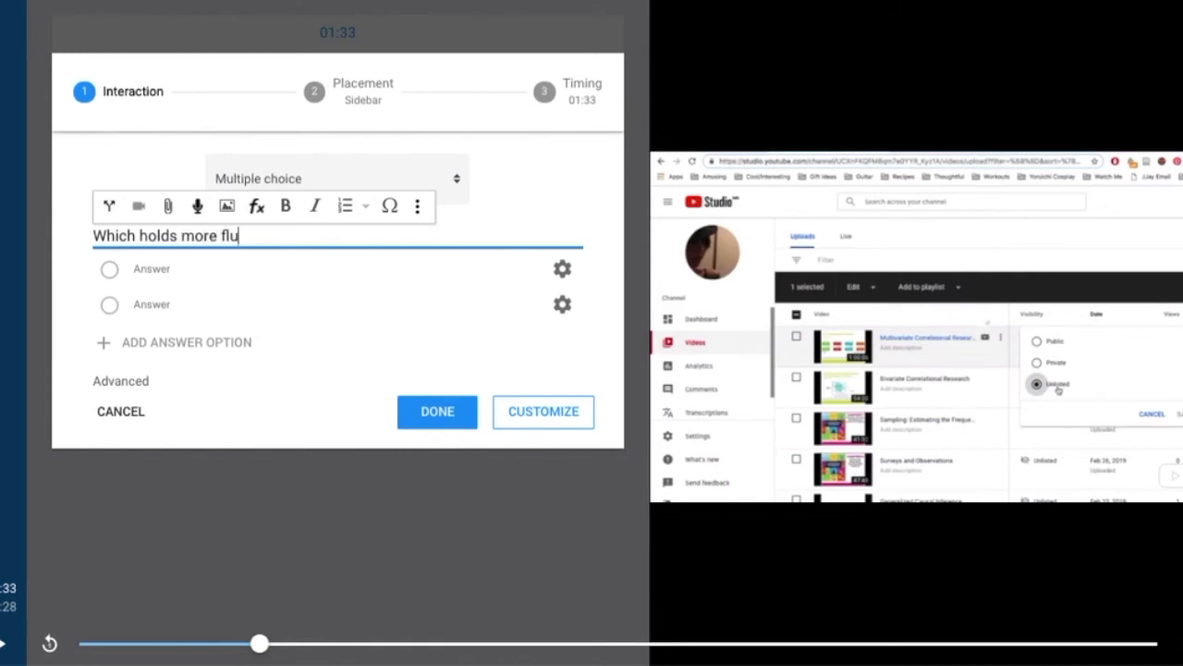
left_click(153, 269)
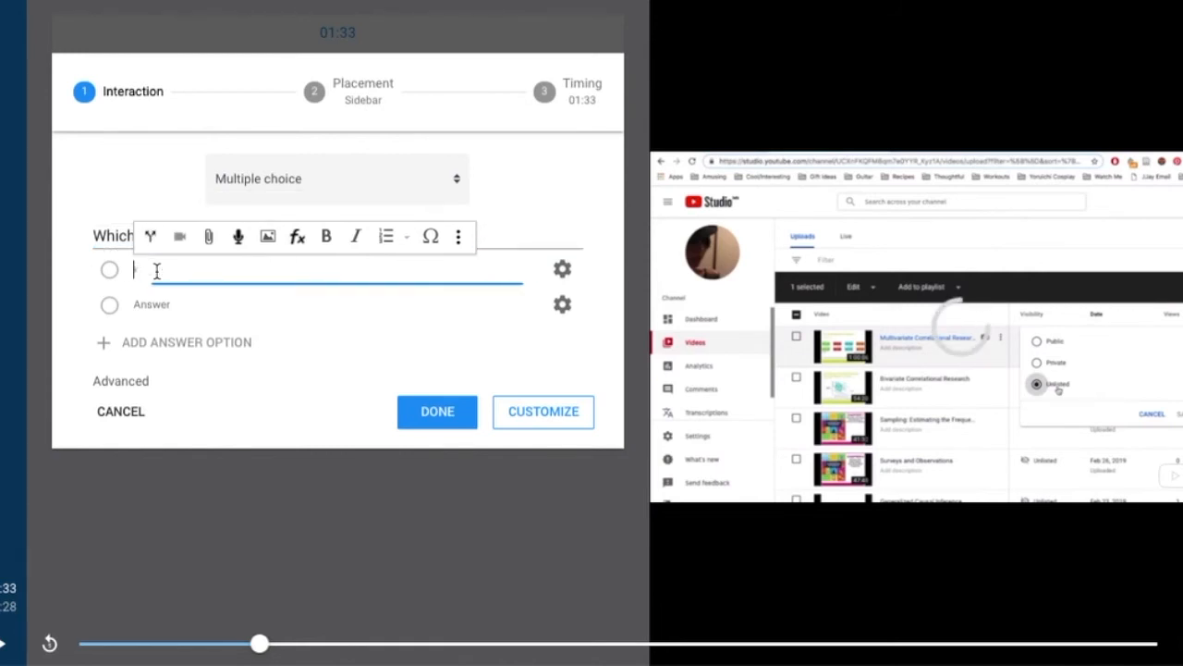
type("Quart")
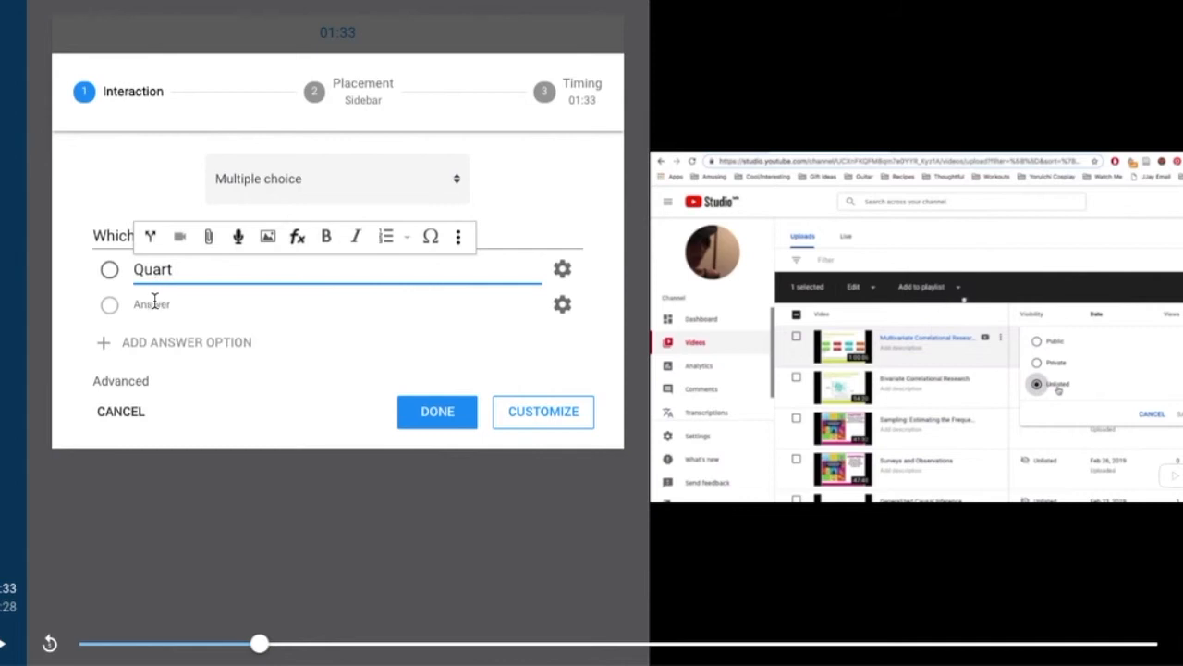
left_click(154, 304)
type("Gallon")
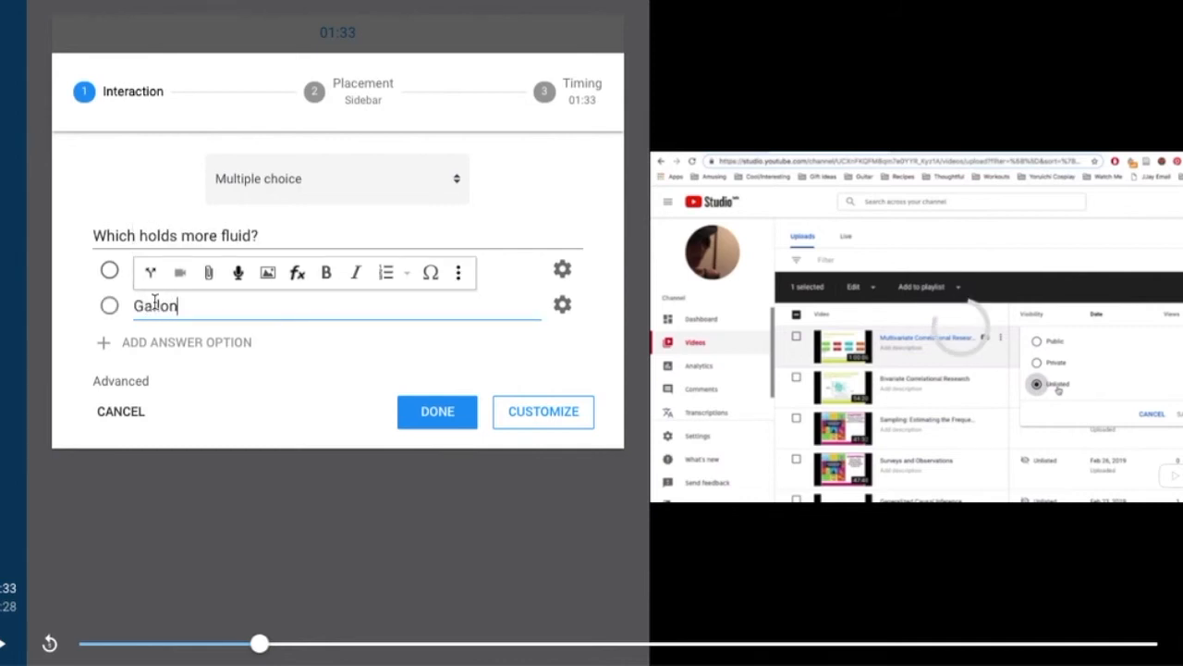
left_click(110, 307)
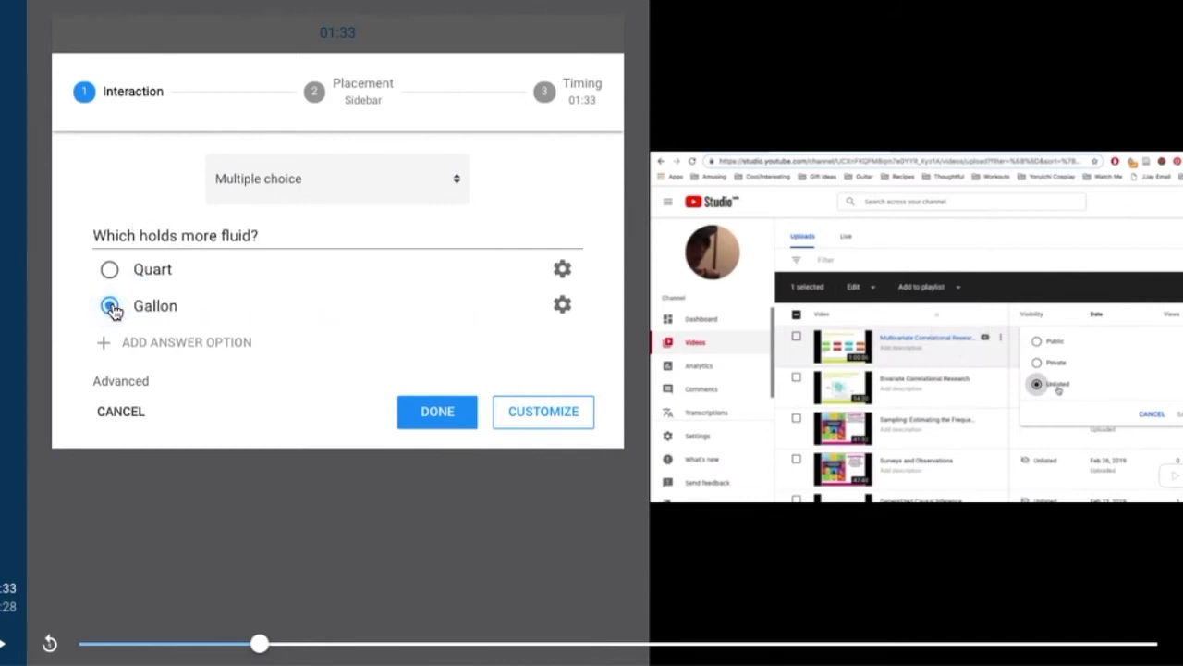
Step: Try Quart's answer settings, restore Gallon as the correct answer and review the question's advanced options
left_click(565, 280)
left_click(526, 283)
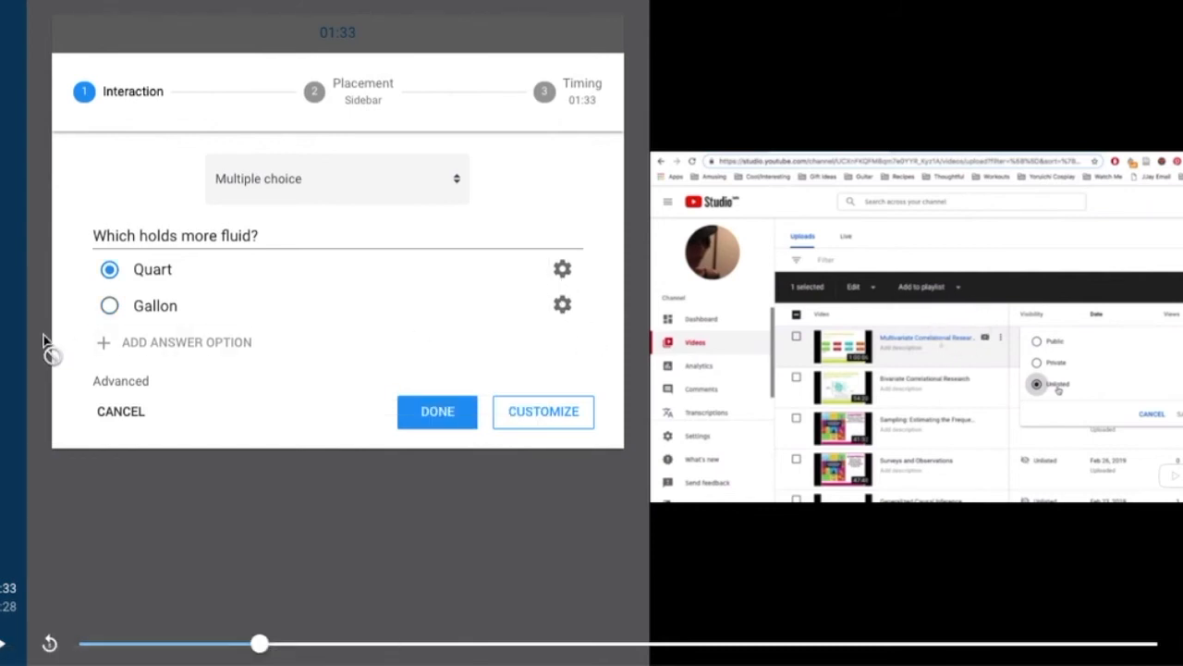
left_click(109, 305)
left_click(135, 383)
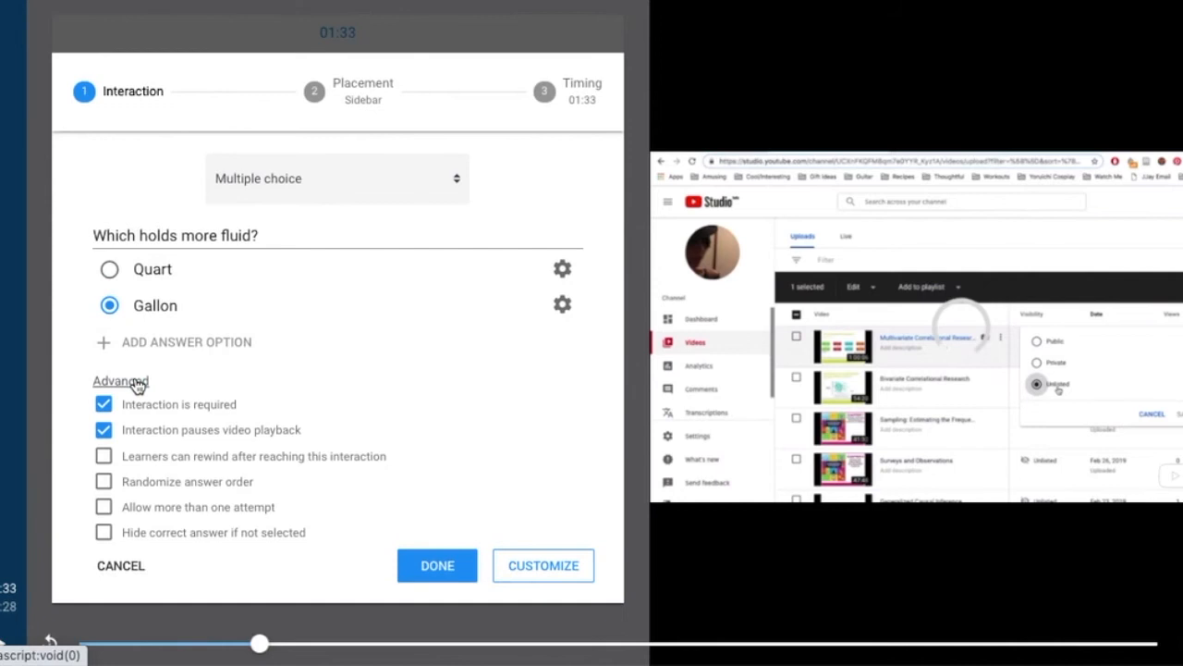
scroll(475, 463, "down", 2)
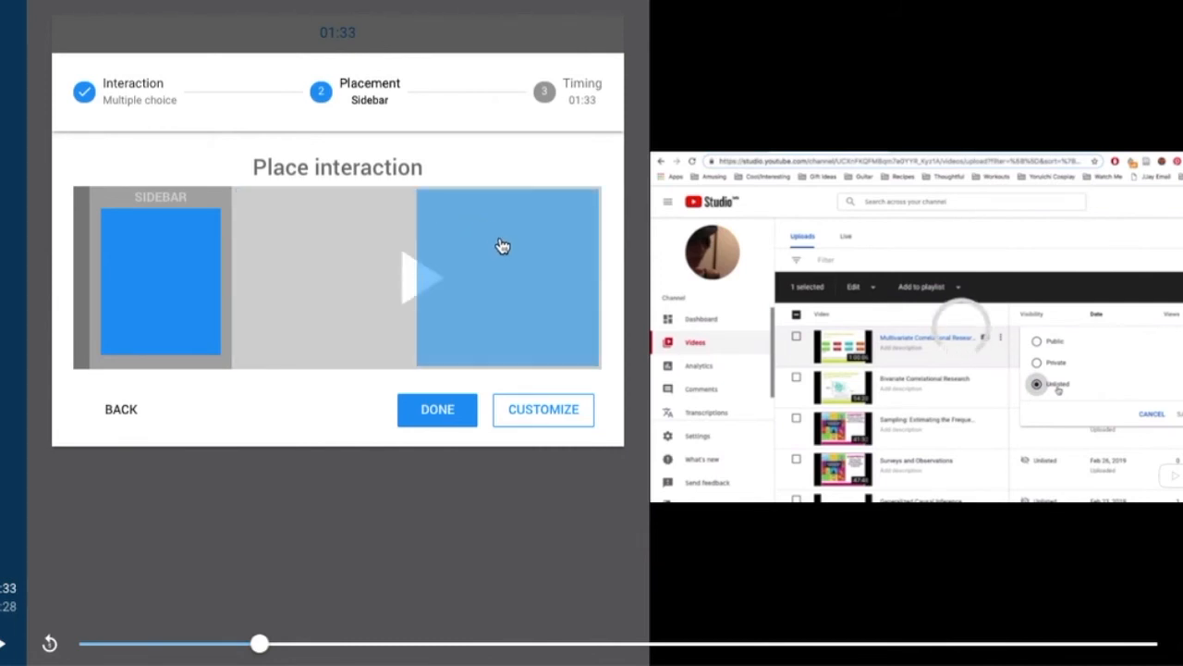
Step: Place the question in the Middle over the video, move its timing to 01:49 and show the advanced timing fields
left_click(419, 286)
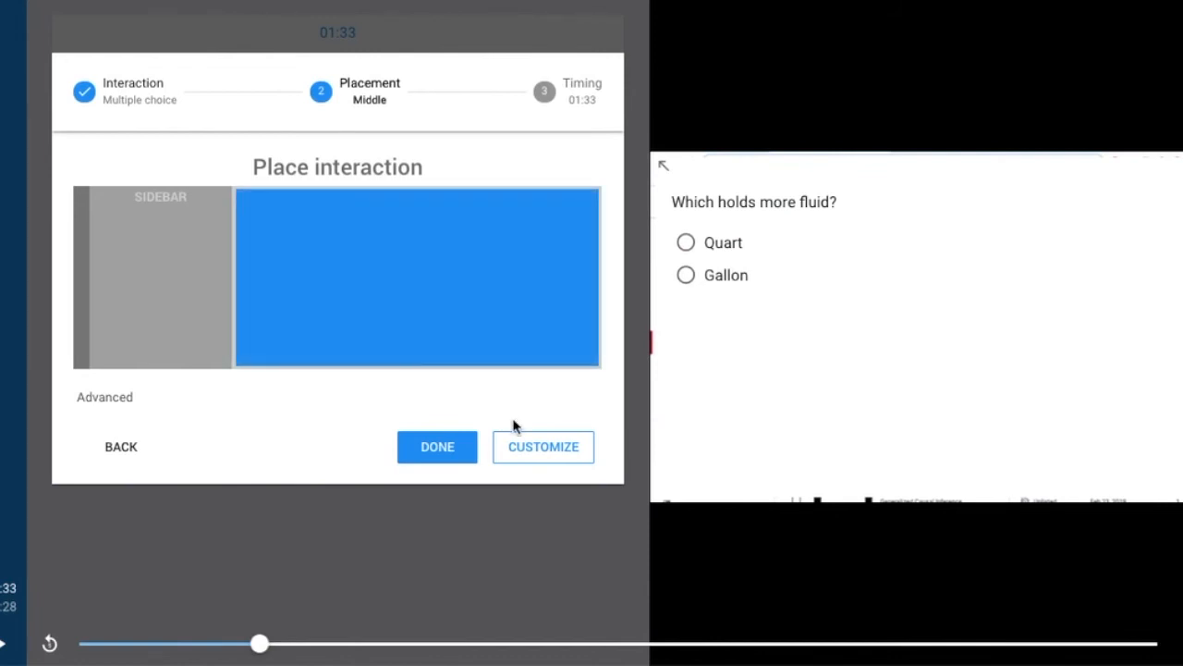
left_click(524, 445)
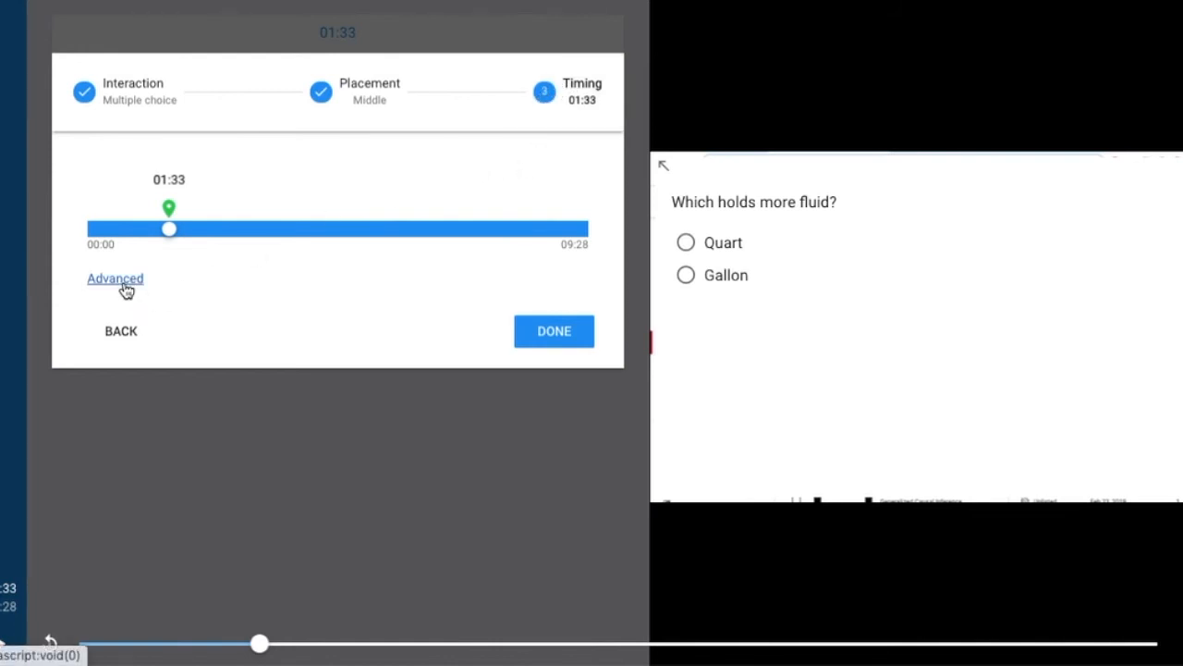
mouse_move(168, 206)
left_mouse_down()
mouse_move(258, 201)
mouse_move(156, 203)
mouse_move(184, 205)
left_mouse_up()
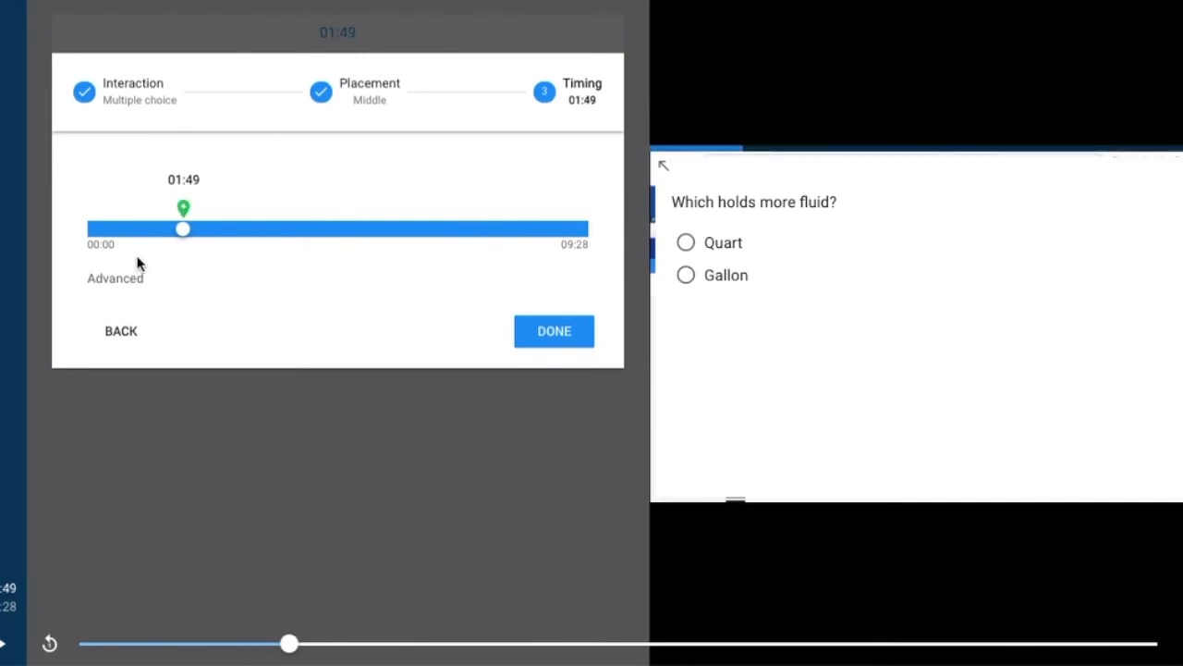
left_click(123, 281)
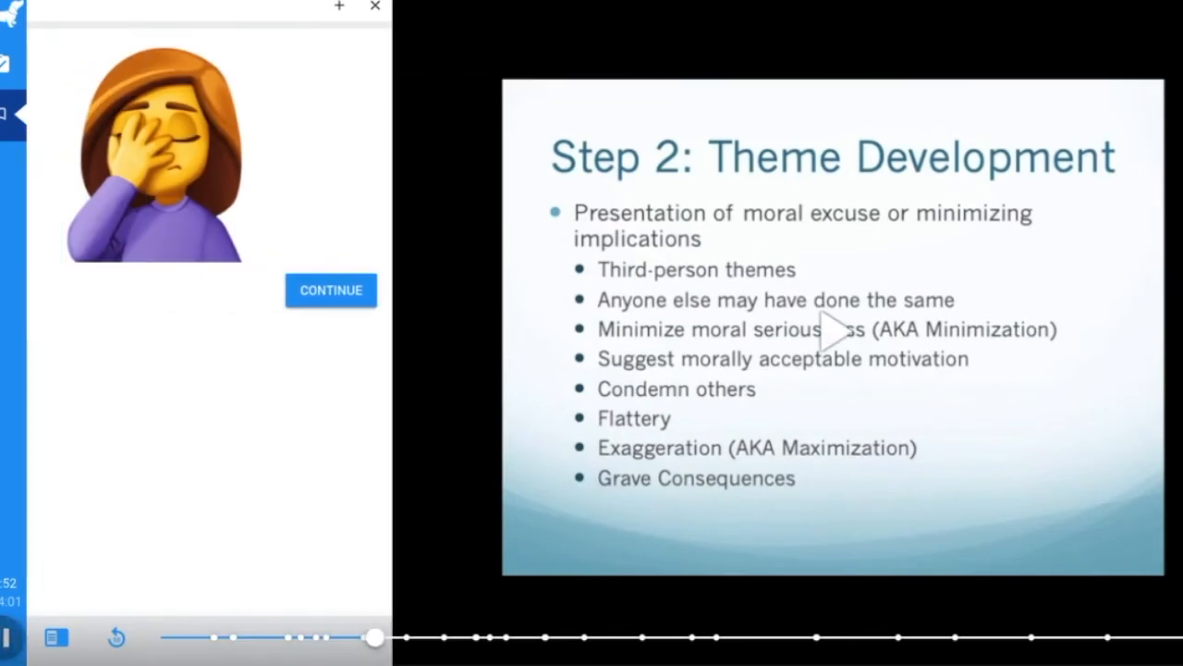
Step: Pause the example bulb and examine how timed questions are grouped in the existing eyewitness lineup bulb
left_click(6, 636)
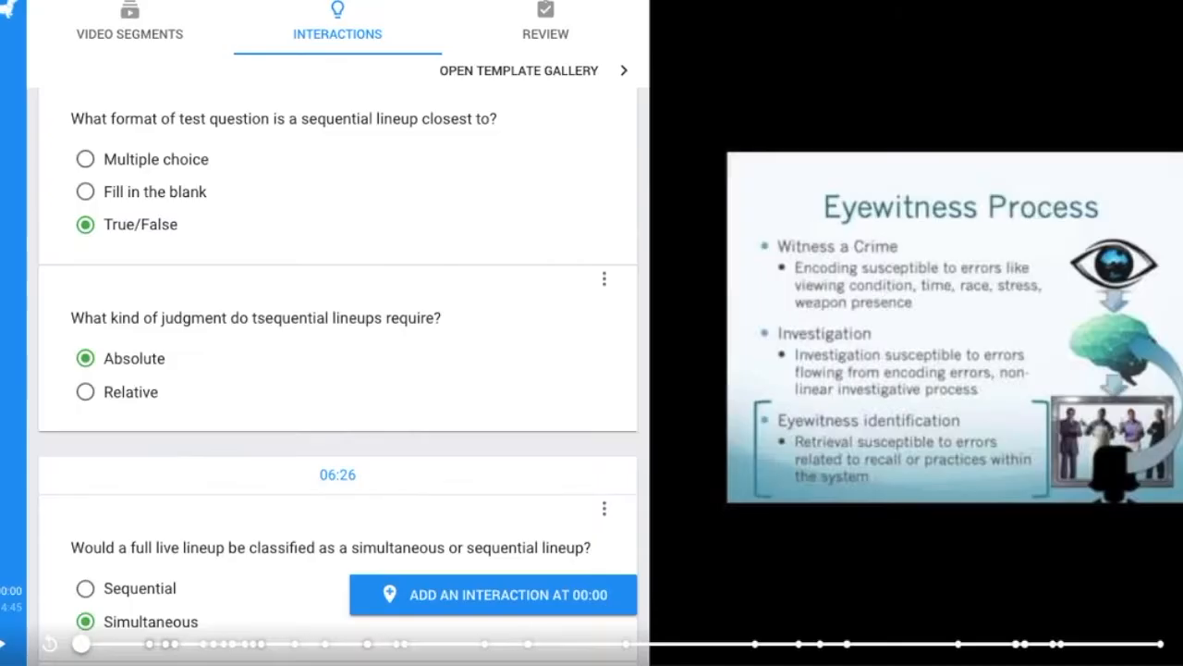
scroll(368, 429, "down", 1)
scroll(368, 429, "down", 5)
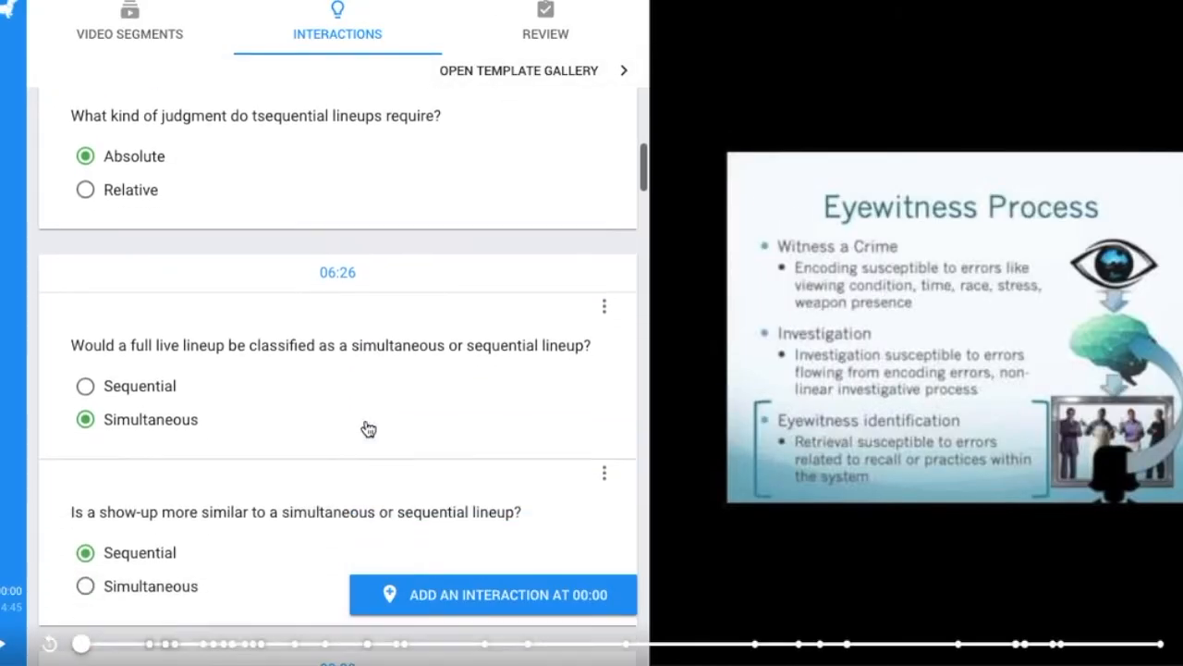
scroll(368, 429, "down", 4)
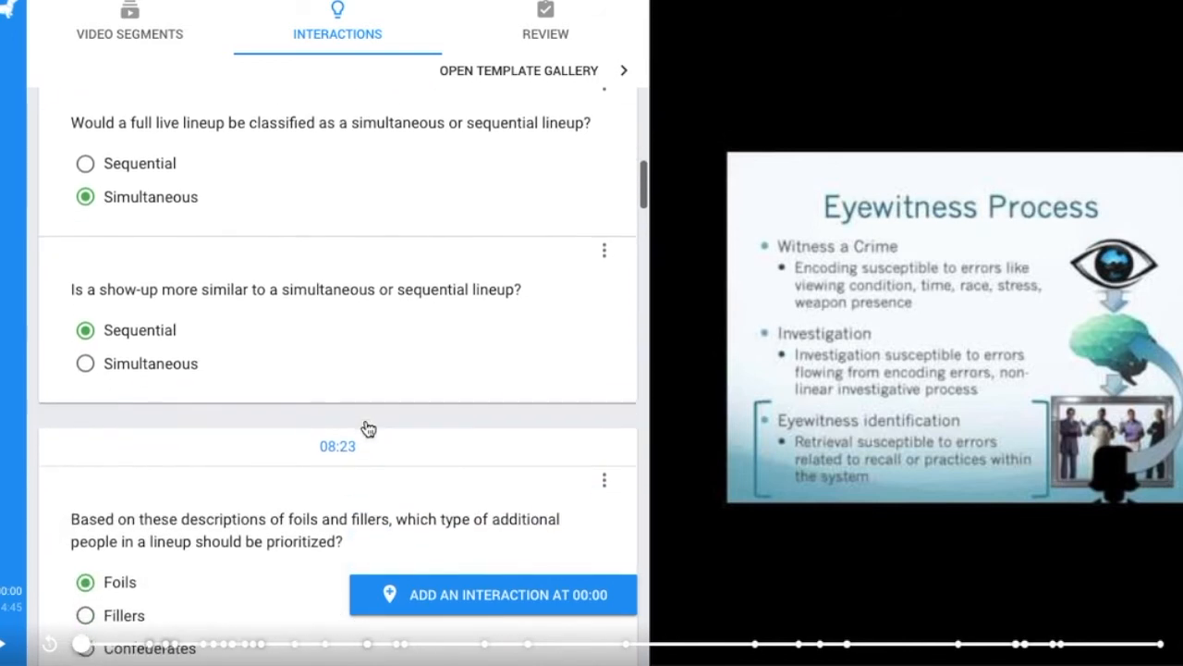
scroll(368, 429, "down", 2)
scroll(368, 428, "up", 3)
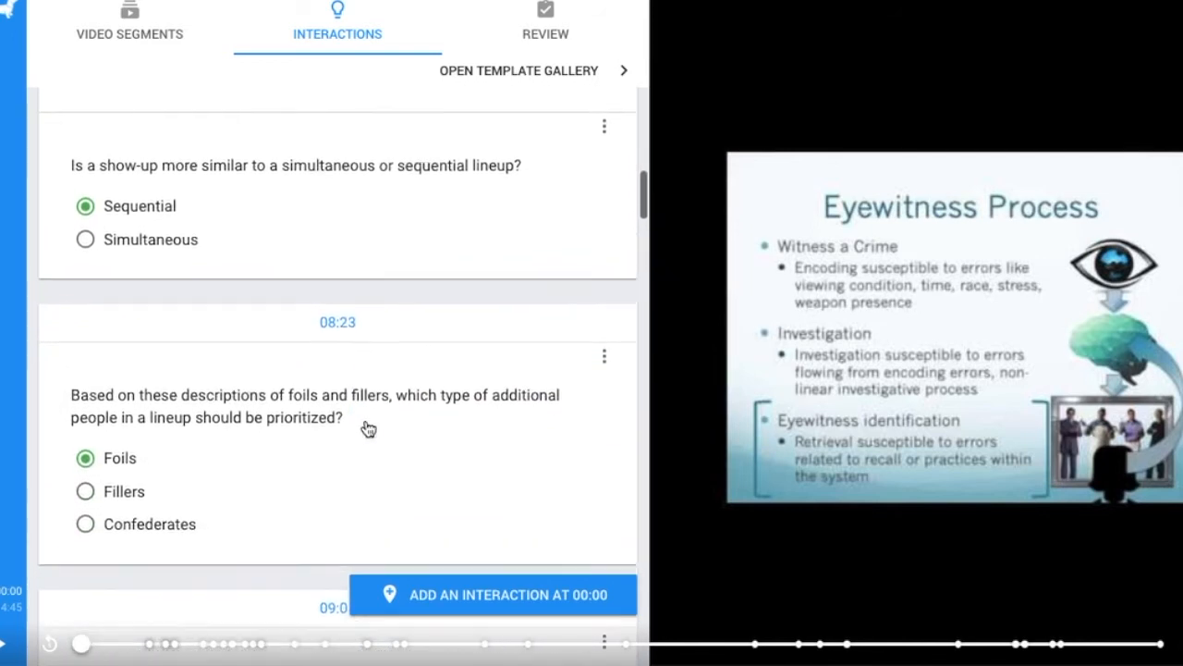
scroll(367, 429, "up", 2)
scroll(368, 429, "down", 1)
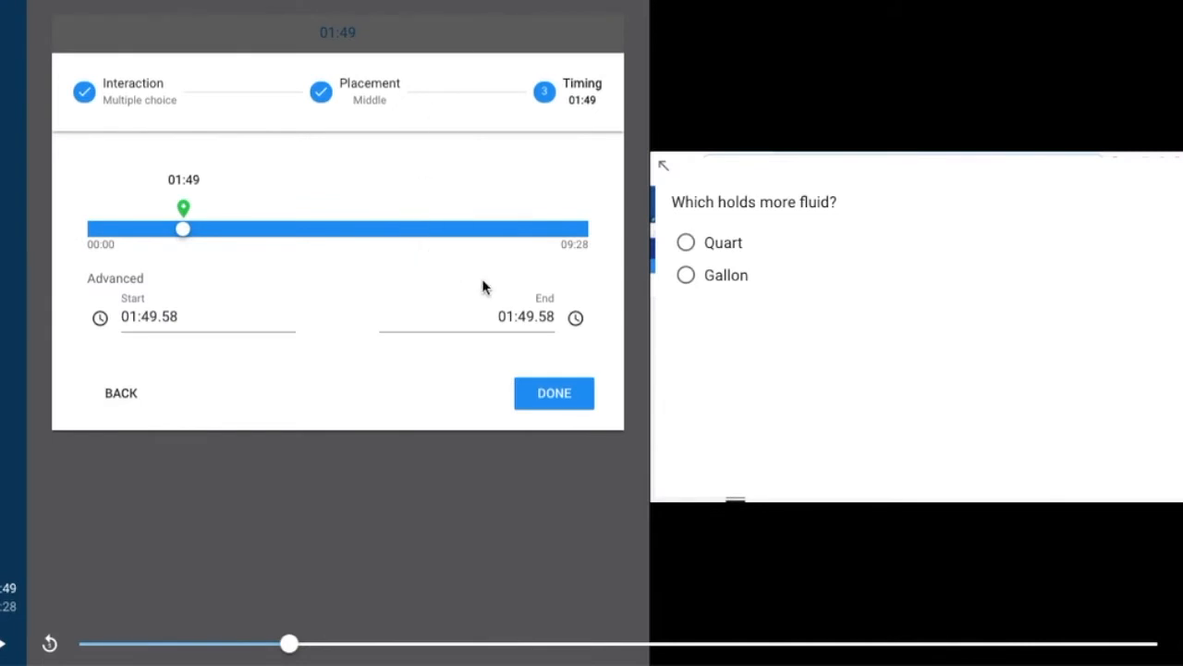
Step: Finish adding the fluid question, move the video to 00:53 and adjust the question's point value
left_click(538, 400)
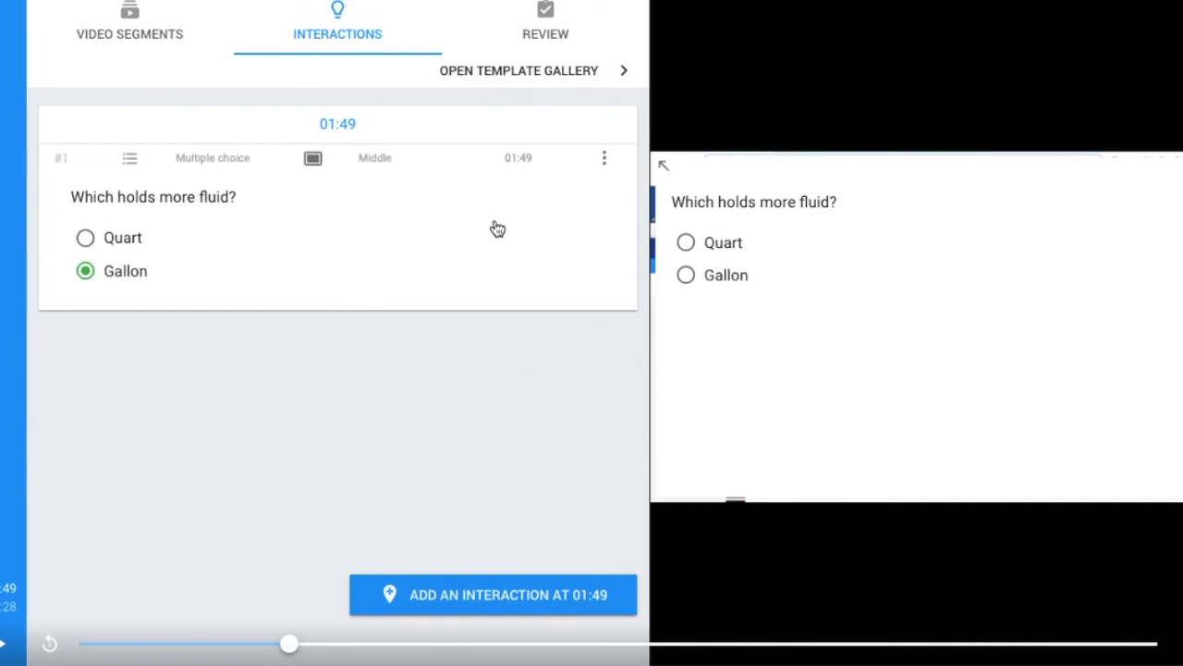
left_click(182, 644)
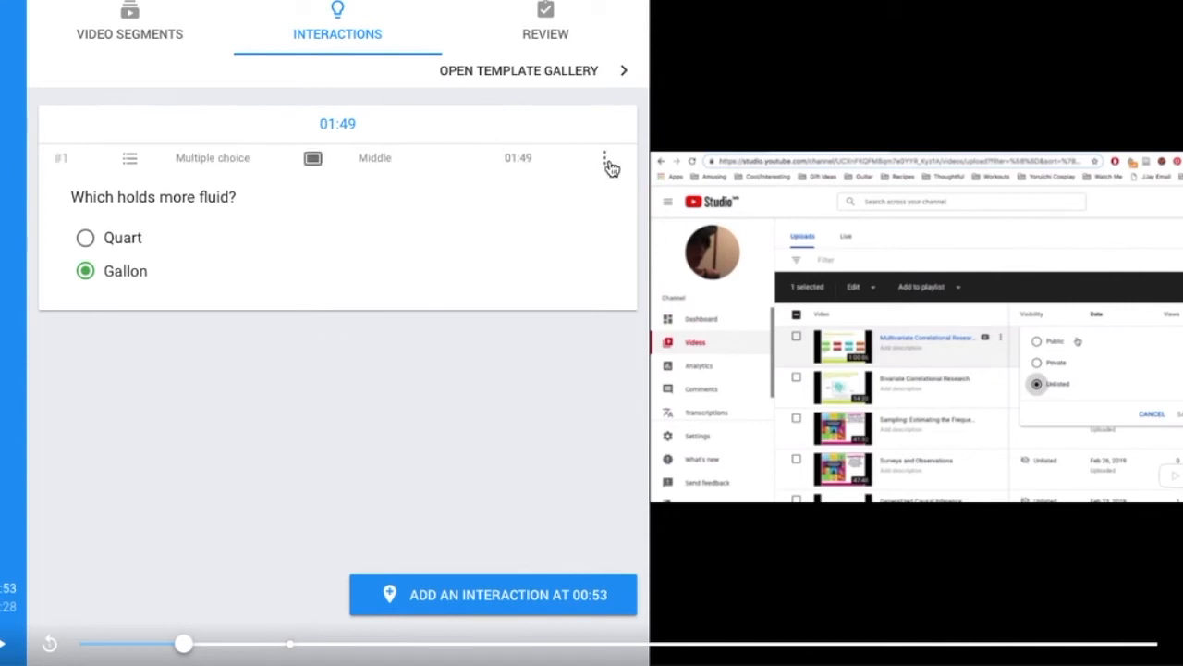
left_click(606, 160)
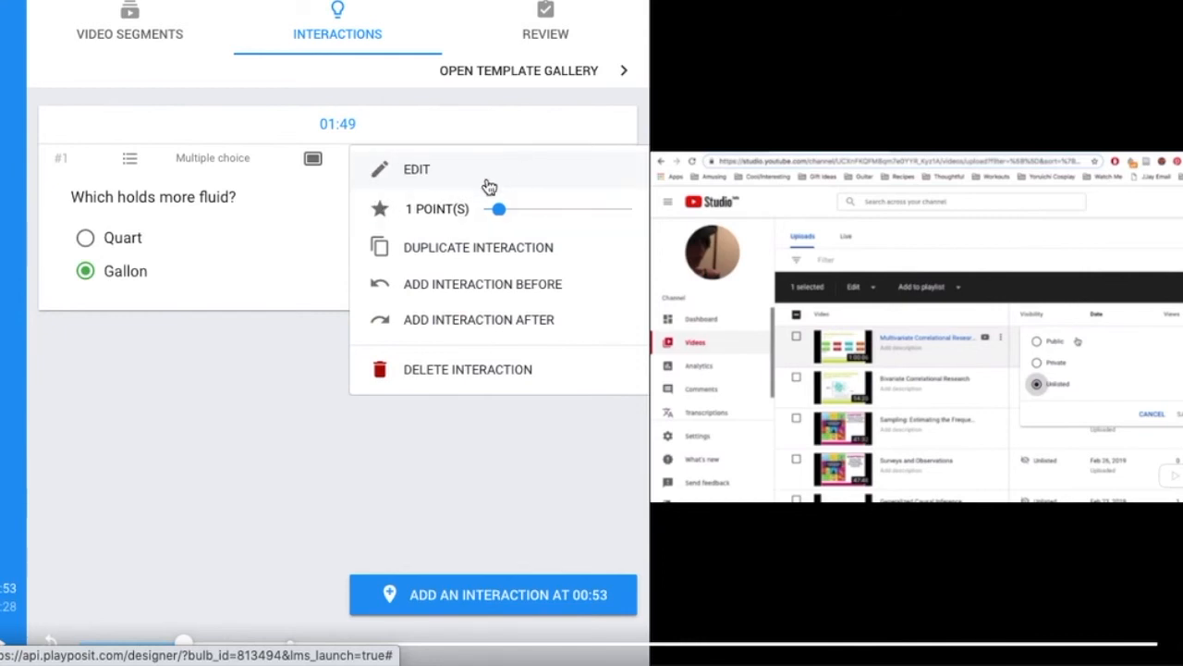
left_click_drag(507, 213, 553, 229)
Step: Add a Pause annotation directly after the fluid question at 01:49
left_click(609, 171)
left_click(541, 331)
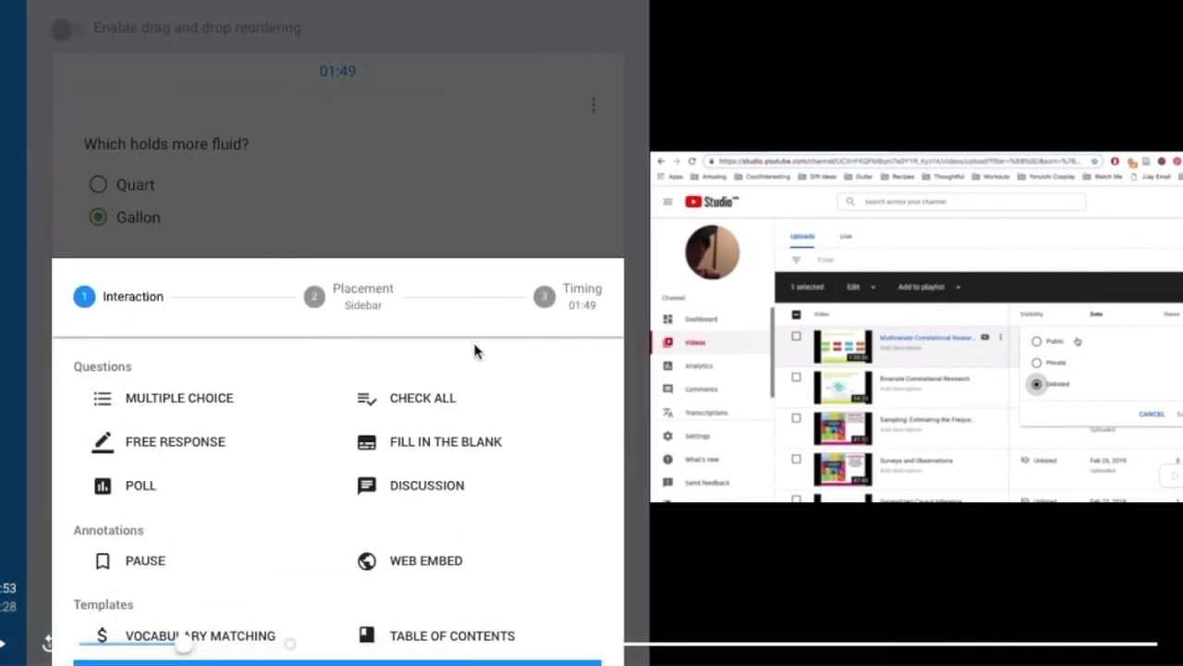
scroll(475, 426, "down", 1)
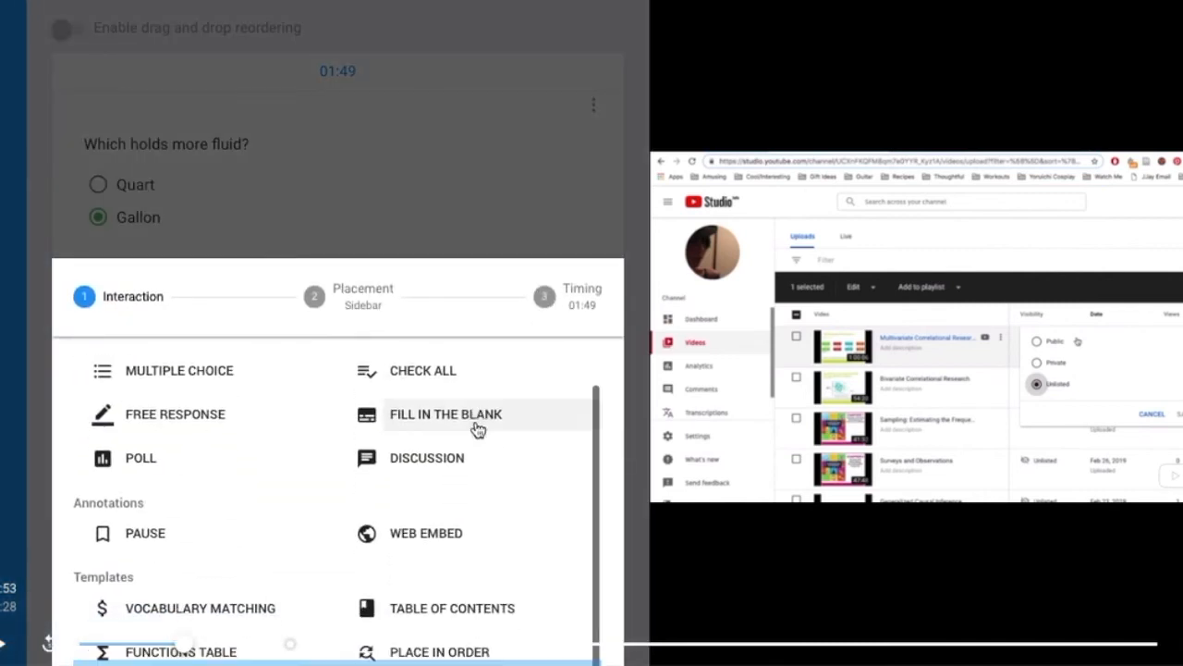
left_click(201, 538)
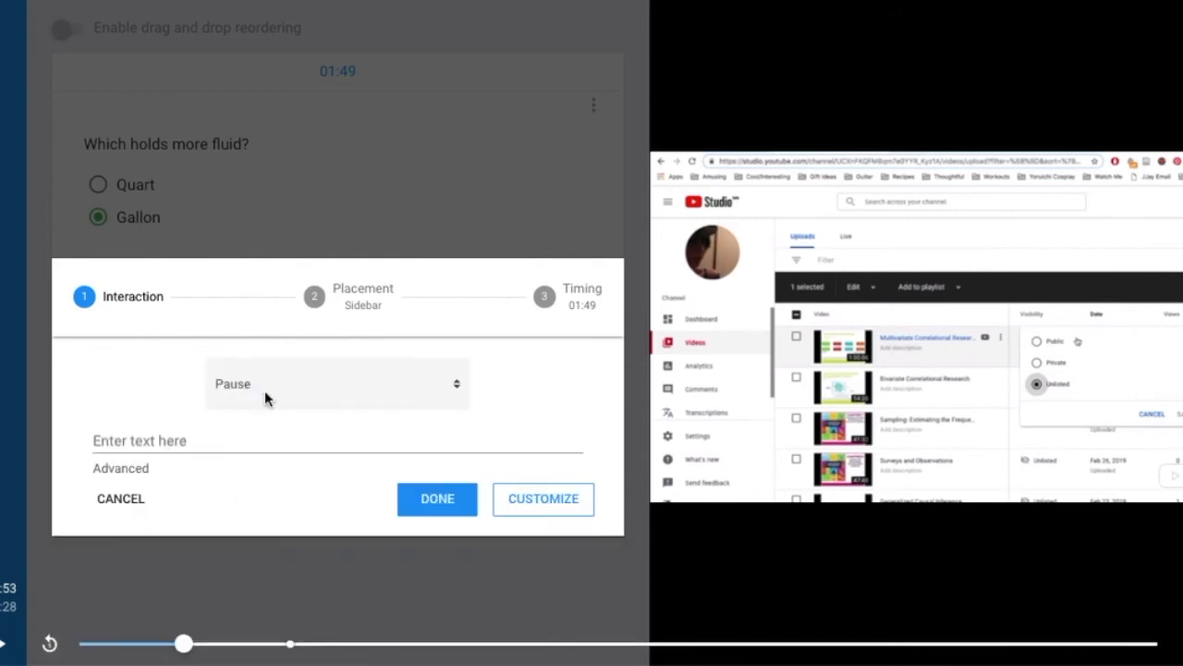
Step: Enter the pause text "A gallon (128oz) holds more than a quart (32oz)" and finish the annotation
left_click(253, 441)
type("A gallon (128")
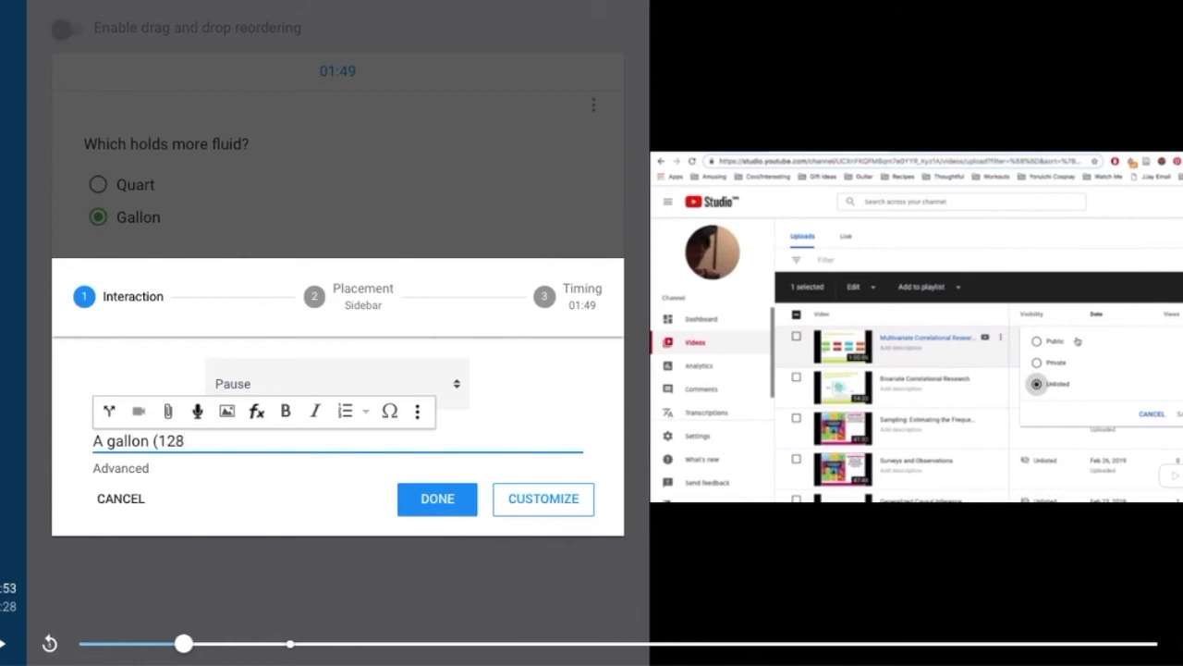
type("ore than a")
key("Tab")
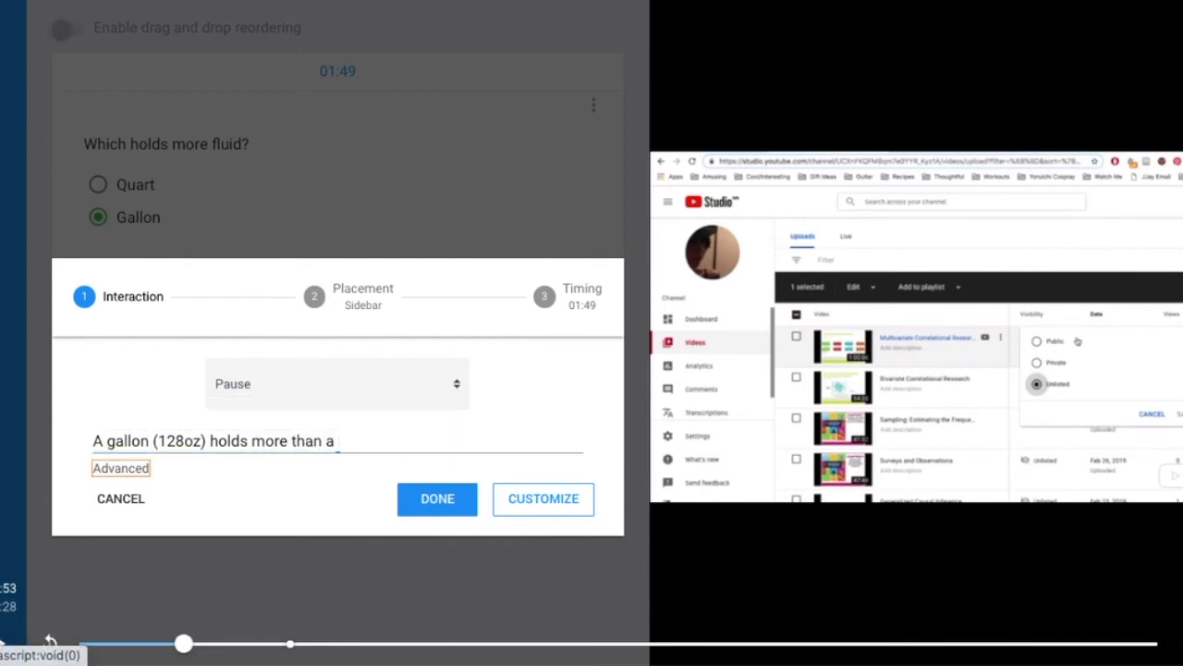
left_click(339, 442)
type("quart (3")
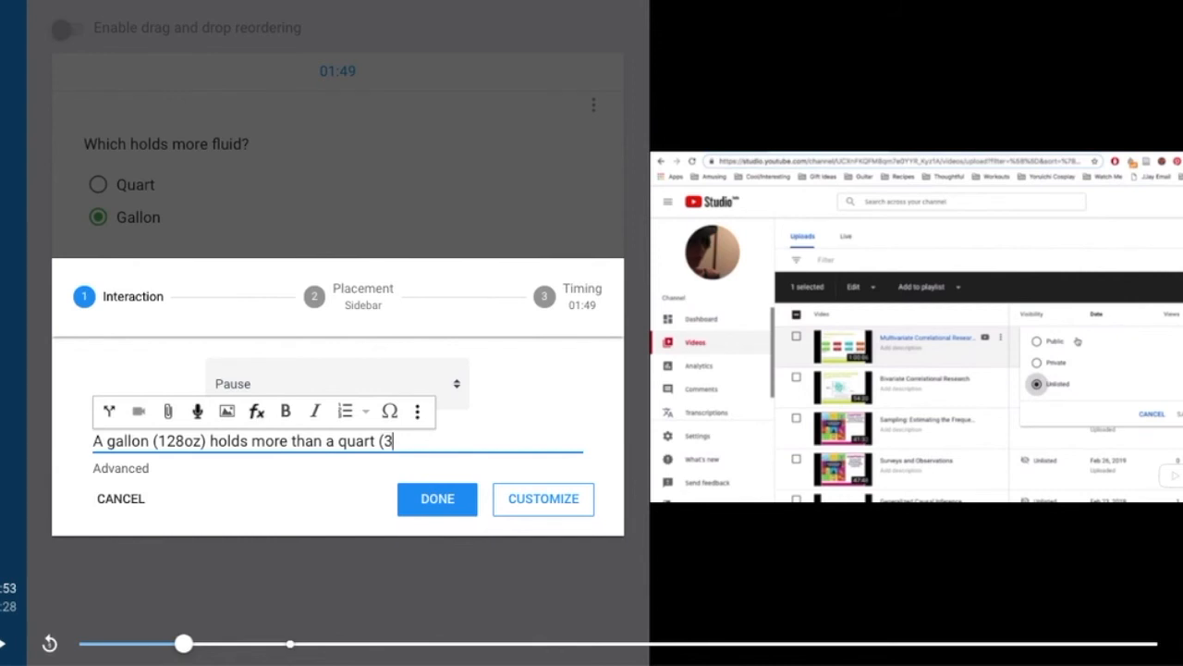
type("2oz)")
left_click(450, 502)
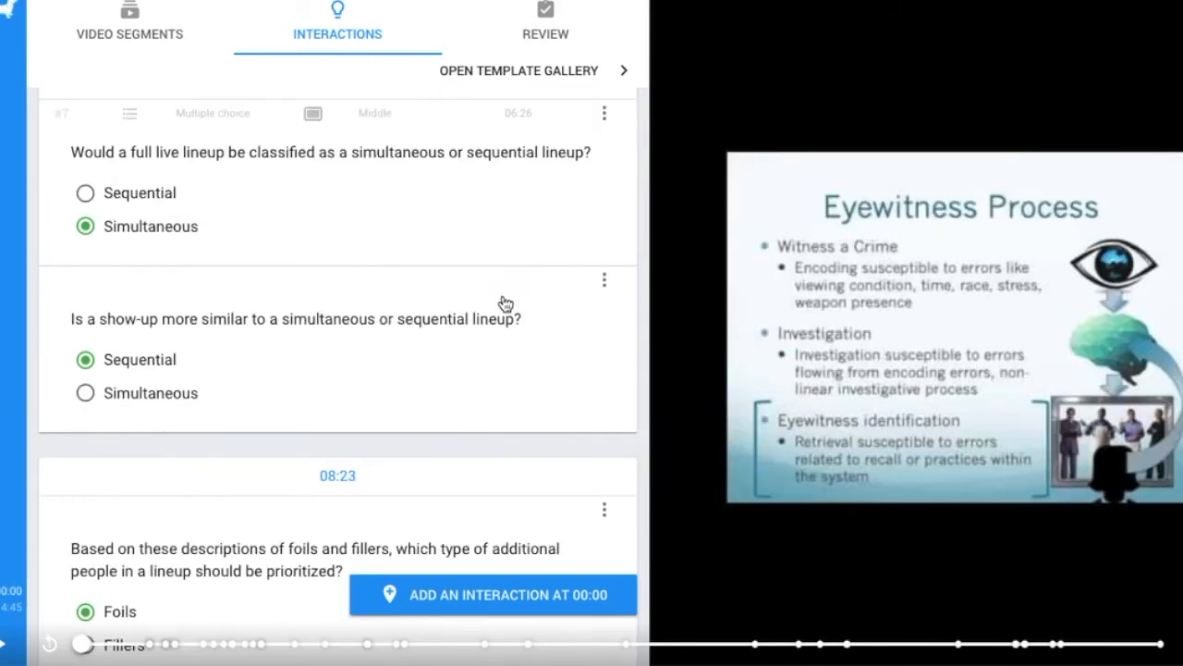
Step: Look over the example lineup bulb's interactions again, and open the Review stage of the Using PlayPosit bulb
scroll(457, 488, "down", 4)
scroll(455, 488, "up", 6)
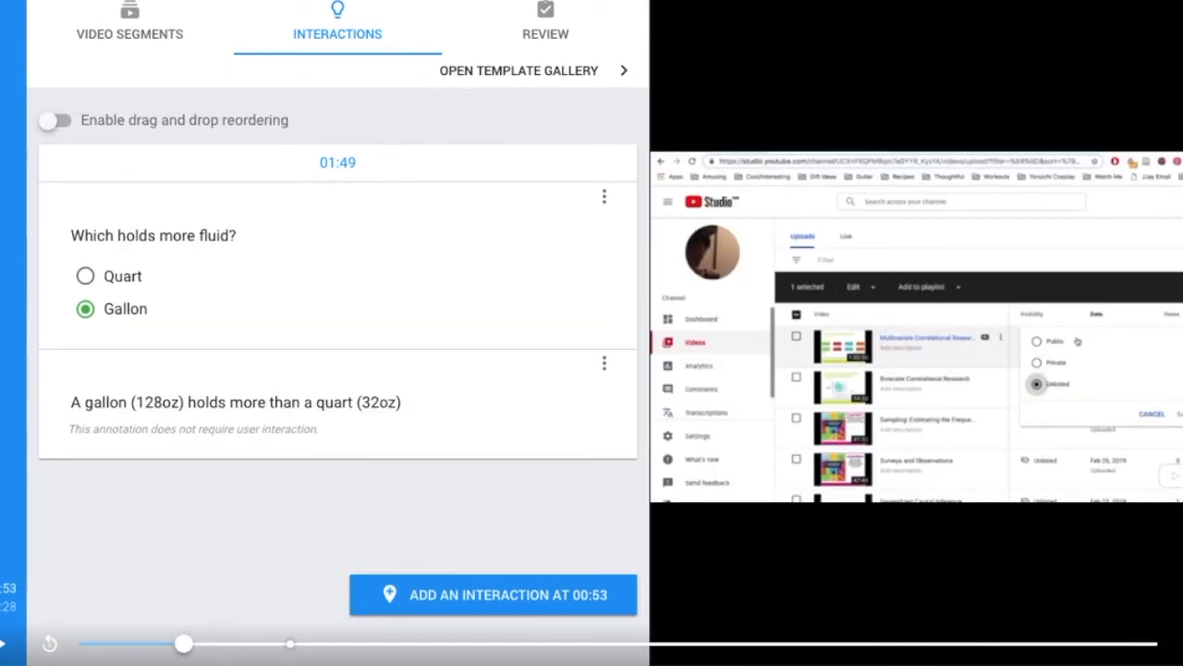
left_click(545, 30)
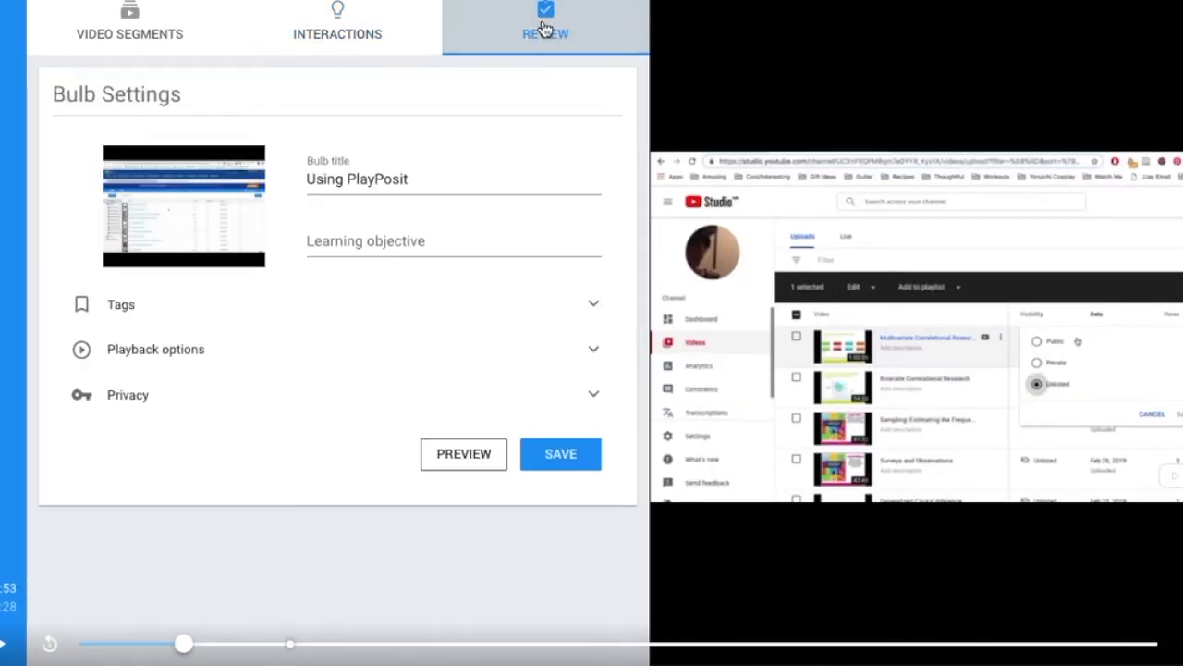
Step: Set the bulb's playback options to allow fast forwarding, viewing the printable report and increasing playback speed
left_click(413, 240)
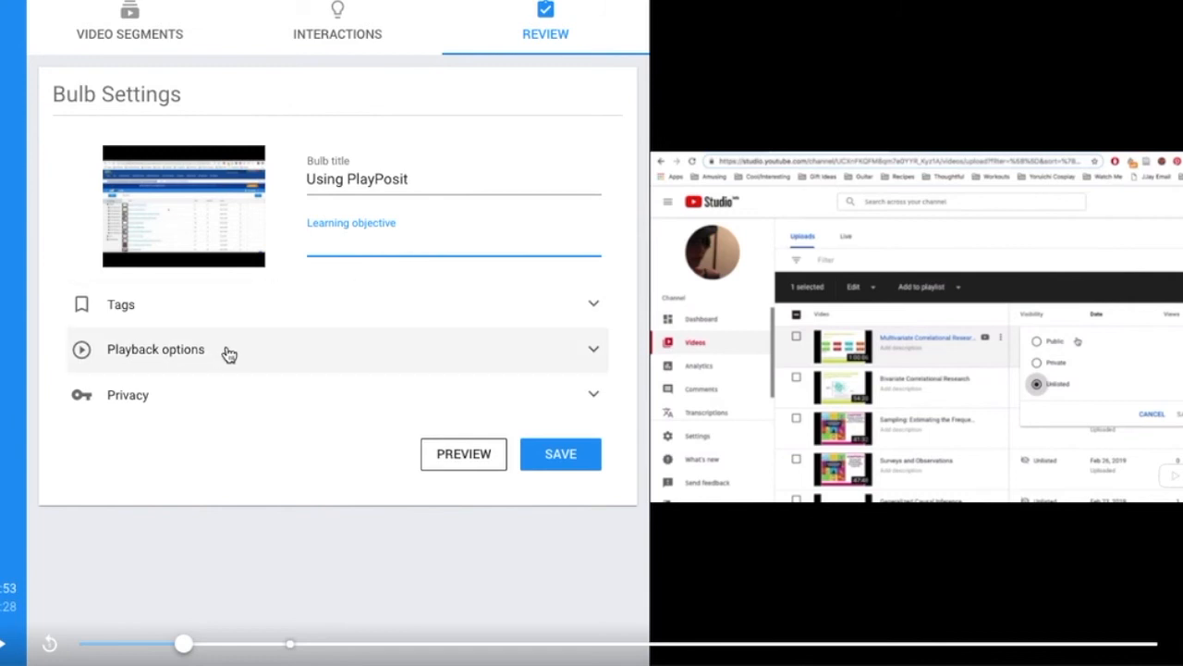
left_click(596, 350)
scroll(545, 523, "down", 2)
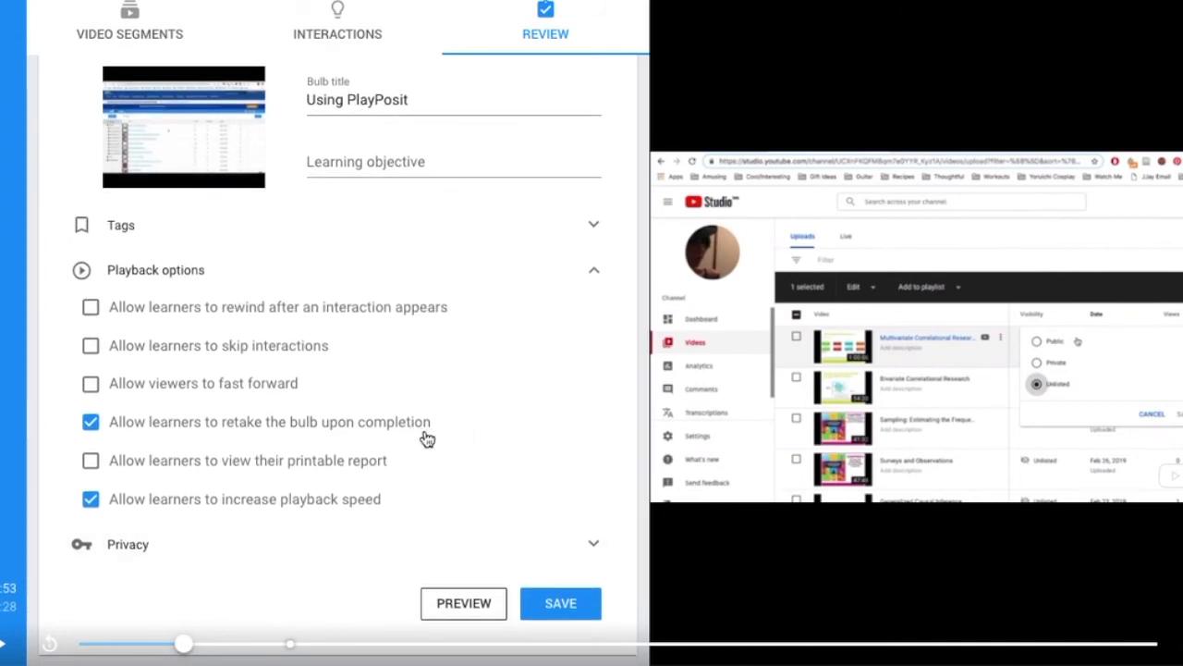
left_click(90, 462)
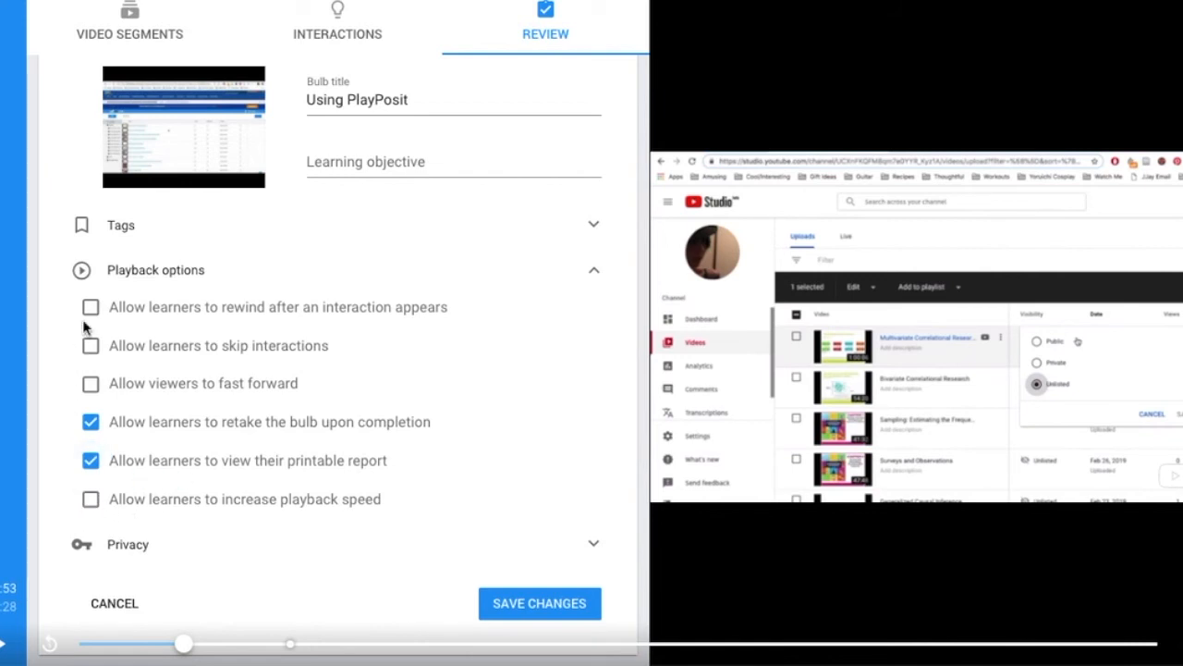
left_click(93, 385)
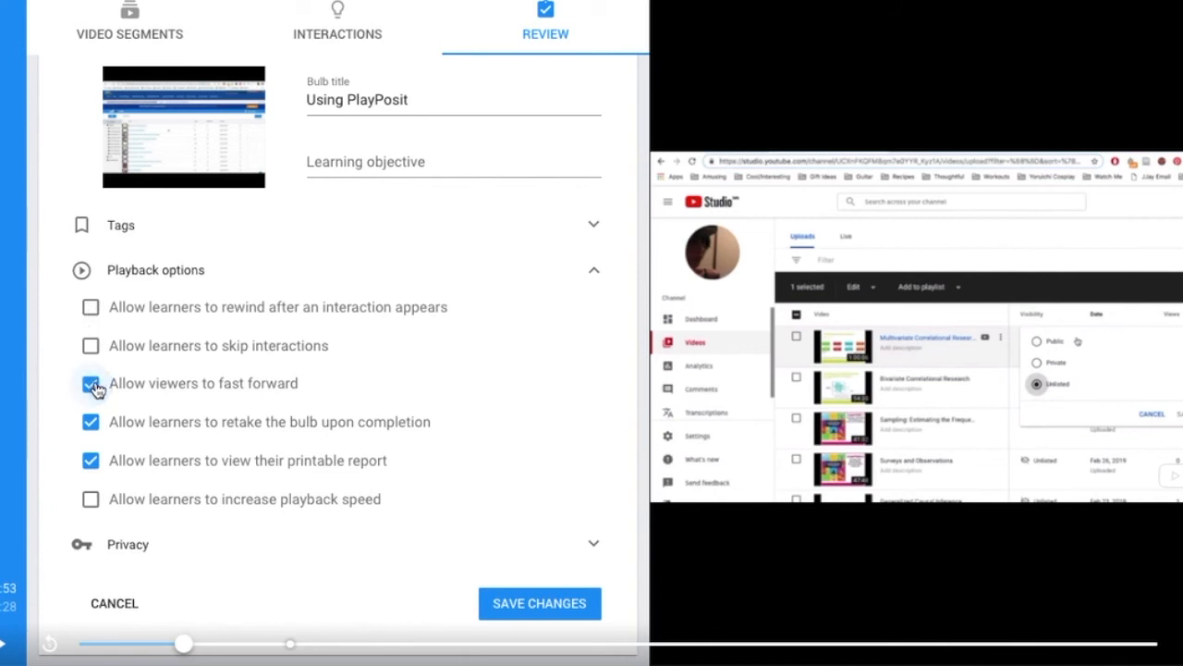
left_click(91, 500)
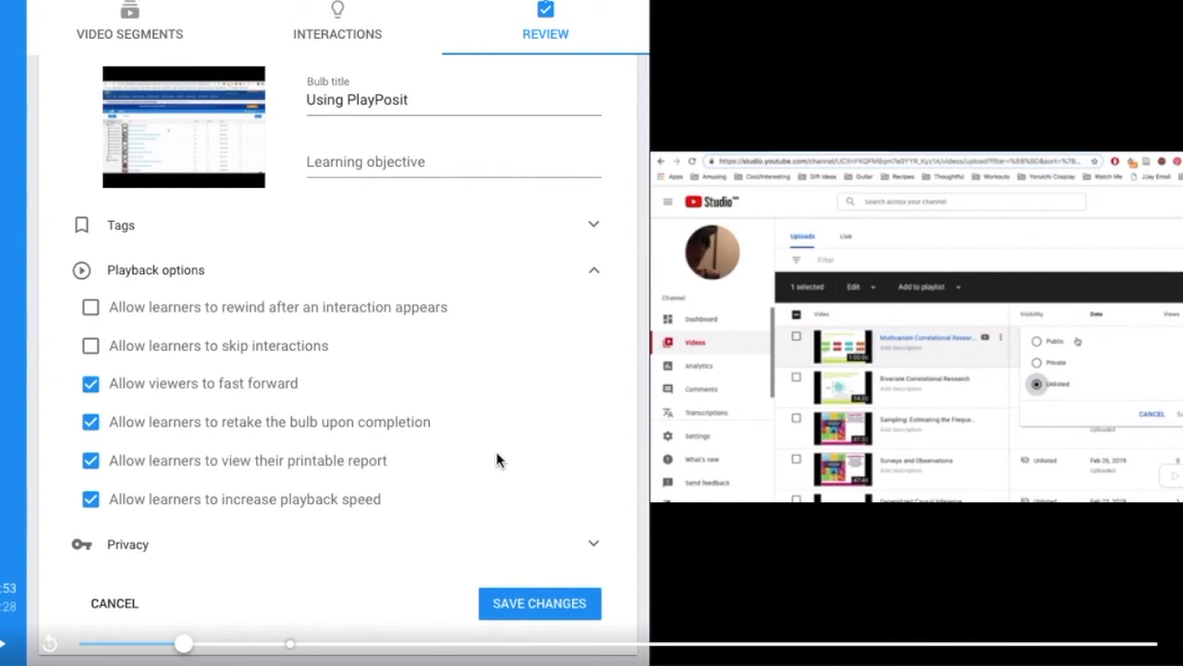
Step: Check the bulb's tags and privacy settings, keep it visible to members of the school/site, and save the bulb
left_click(593, 269)
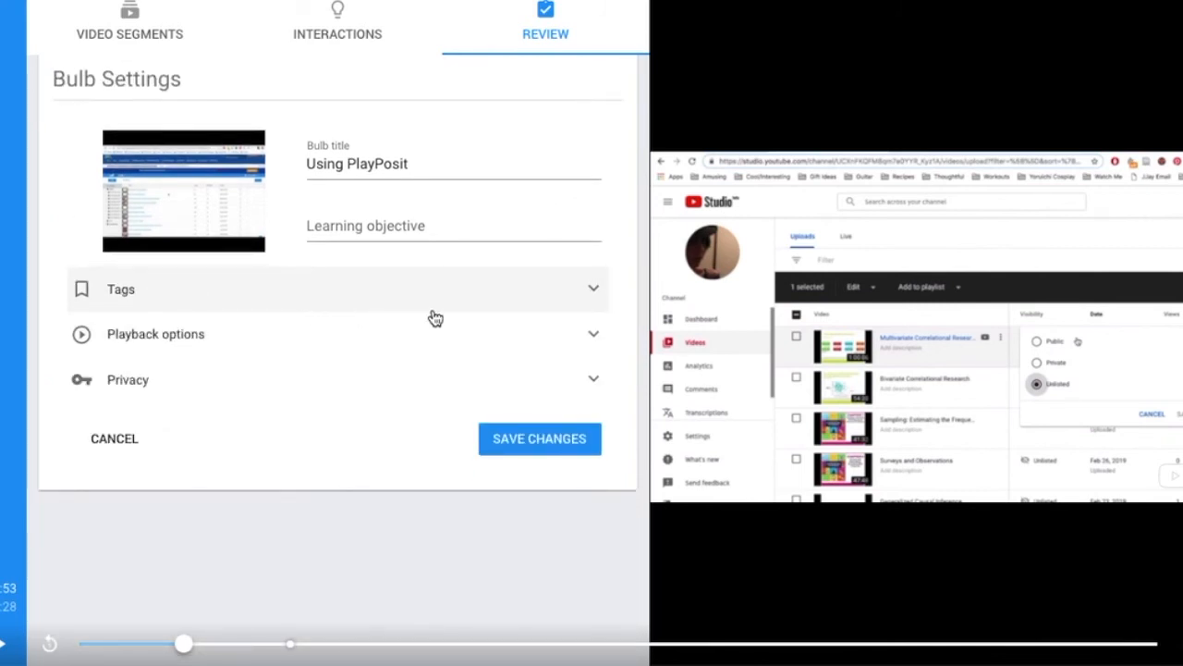
left_click(593, 383)
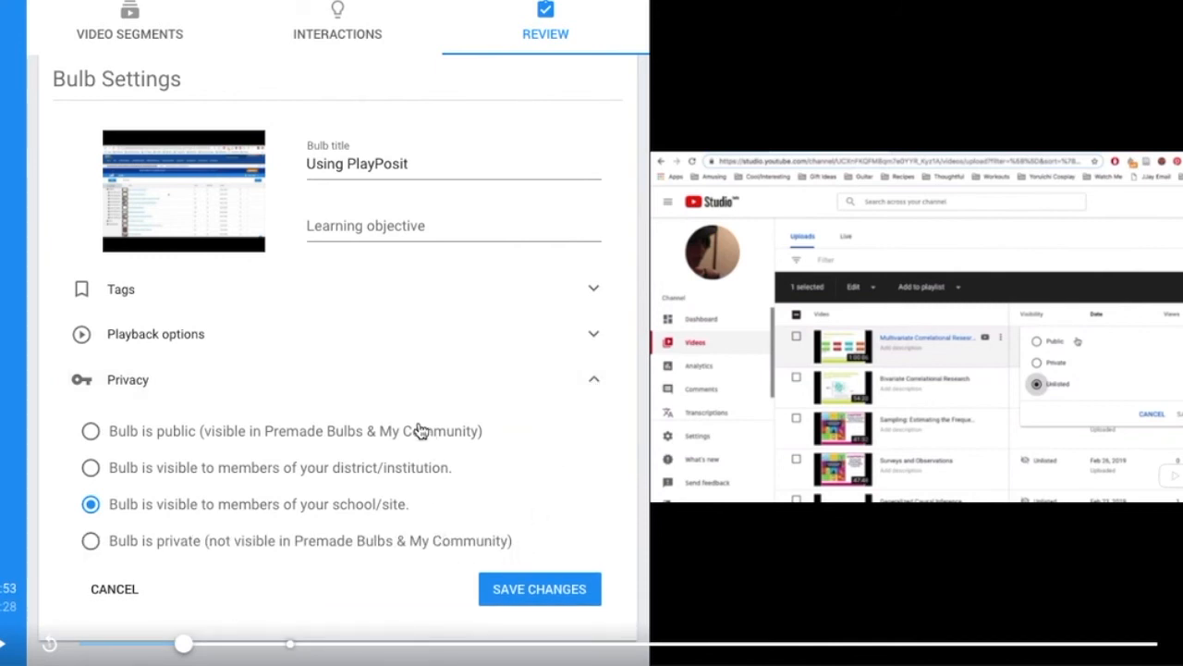
left_click(591, 289)
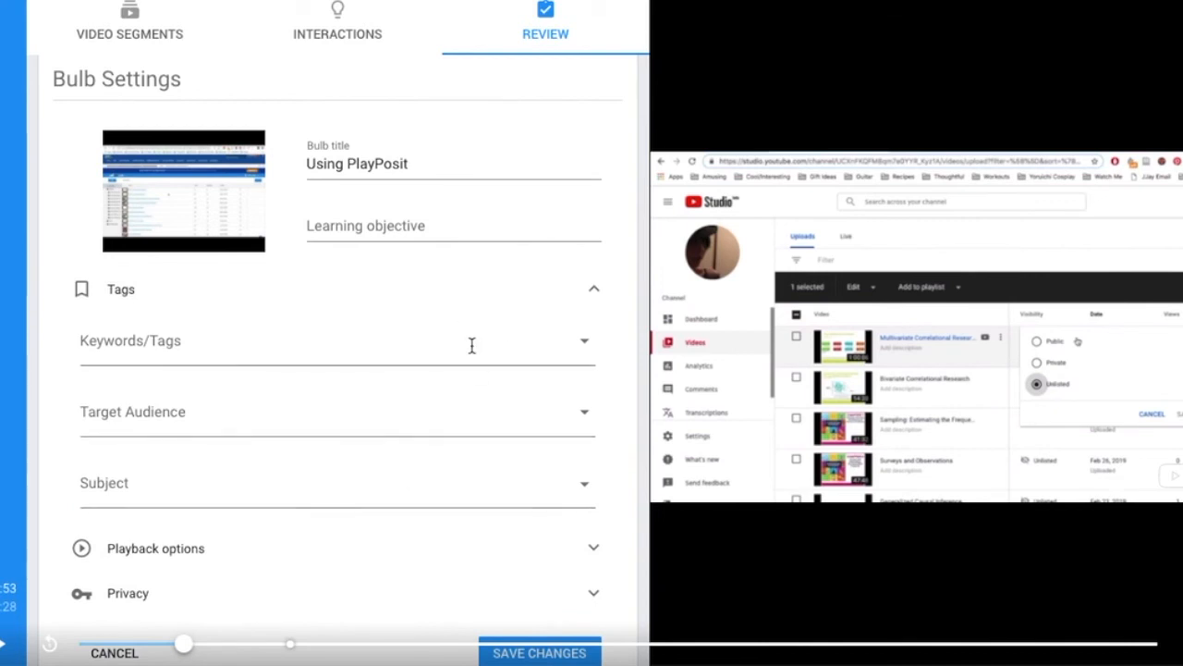
scroll(515, 481, "down", 2)
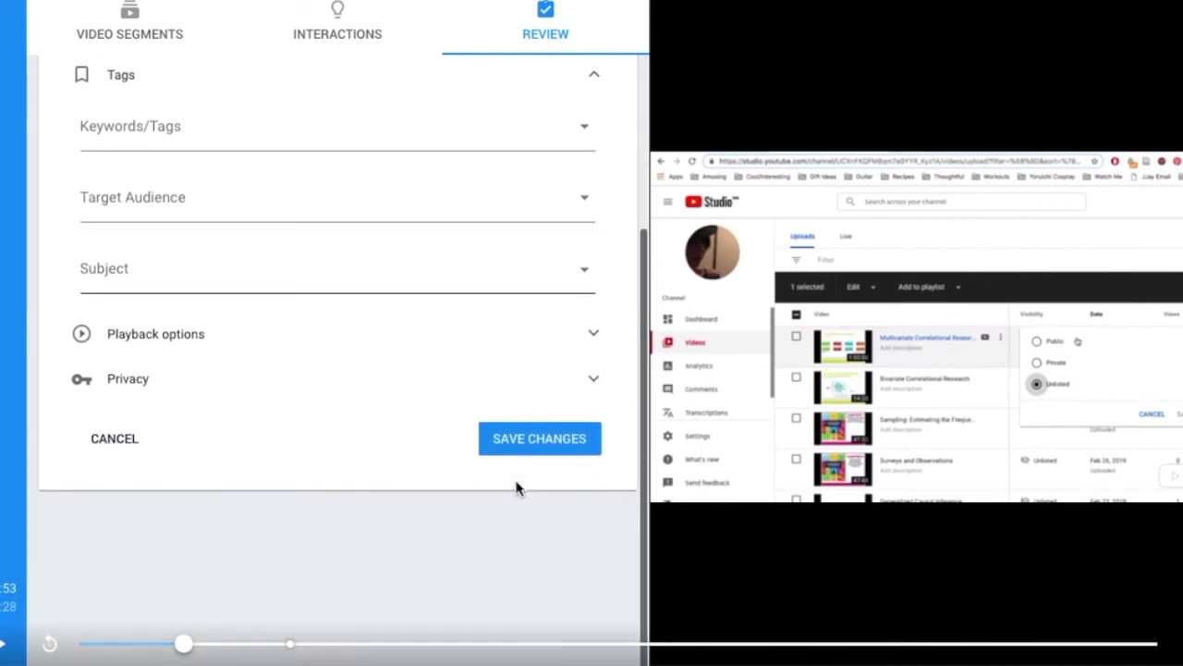
left_click(610, 396)
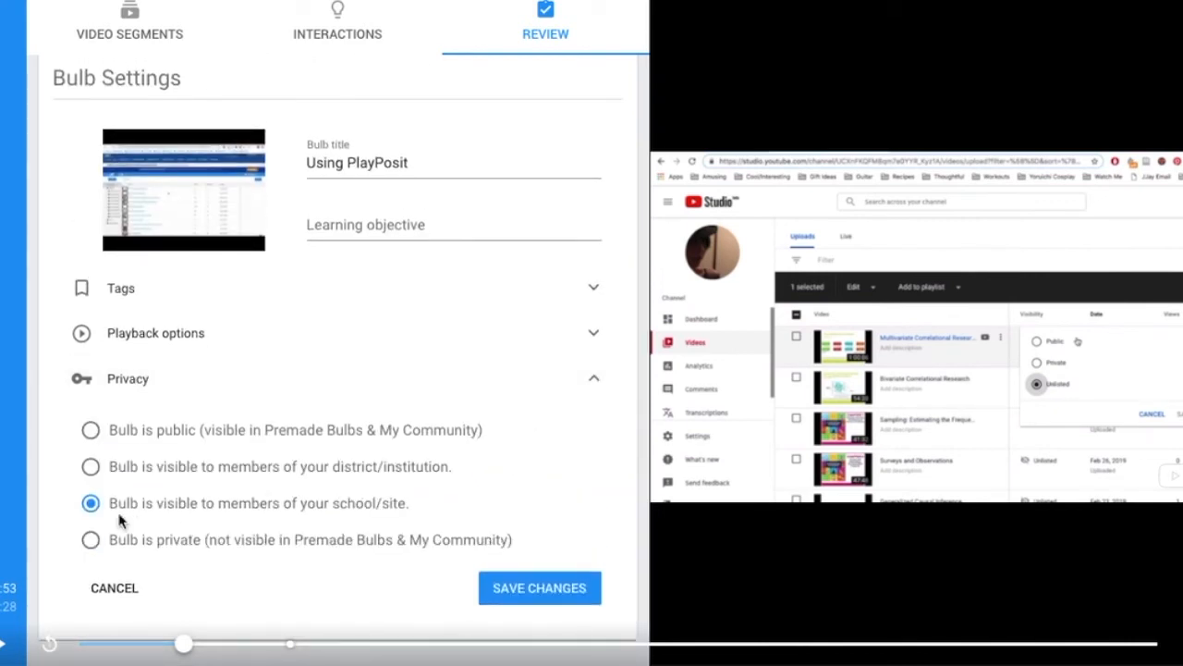
left_click(554, 601)
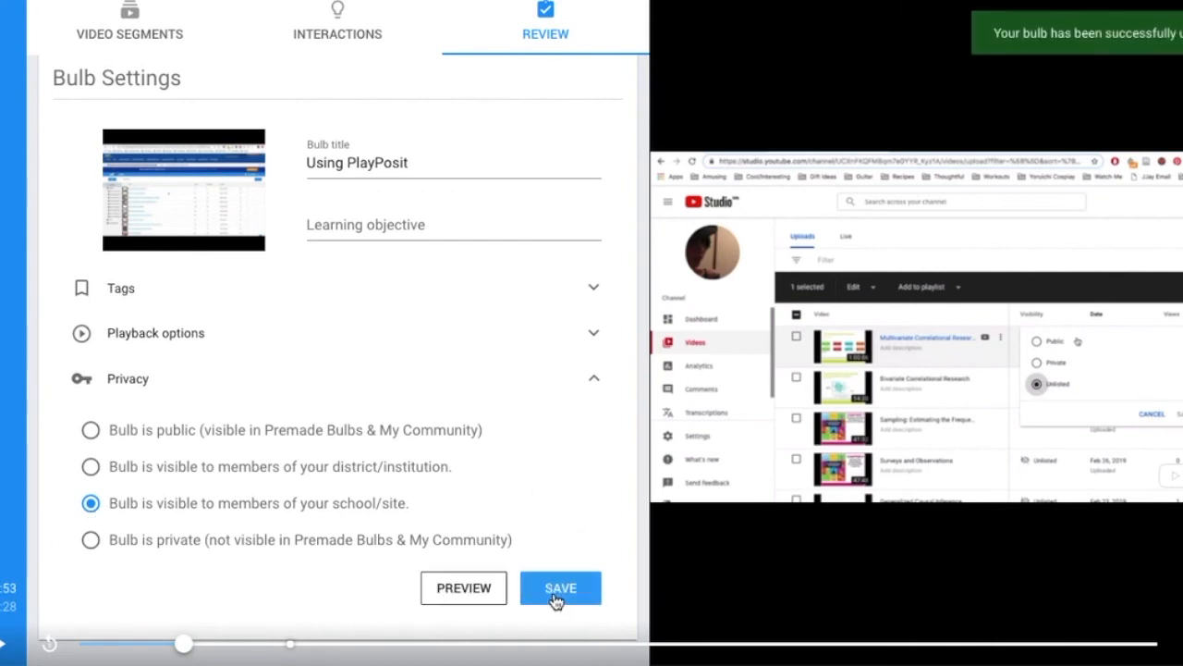
left_click(558, 591)
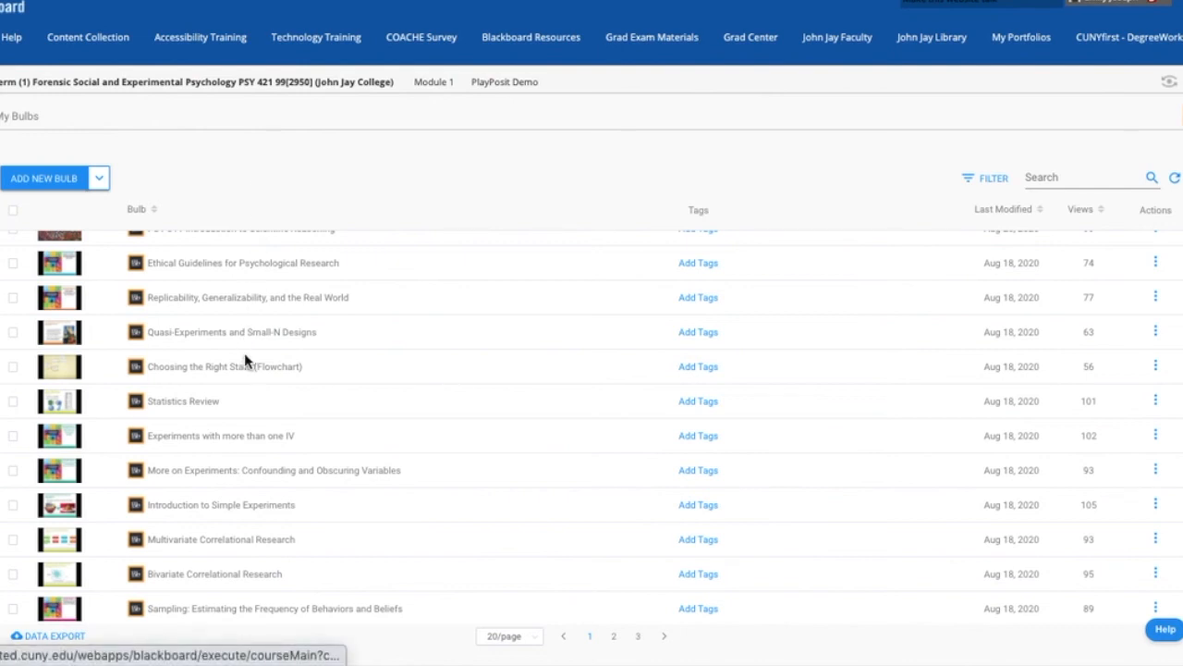
Step: Set the Blackboard bulb link to the Using PlayPosit bulb with the Self Paced learner experience
scroll(244, 359, "up", 5)
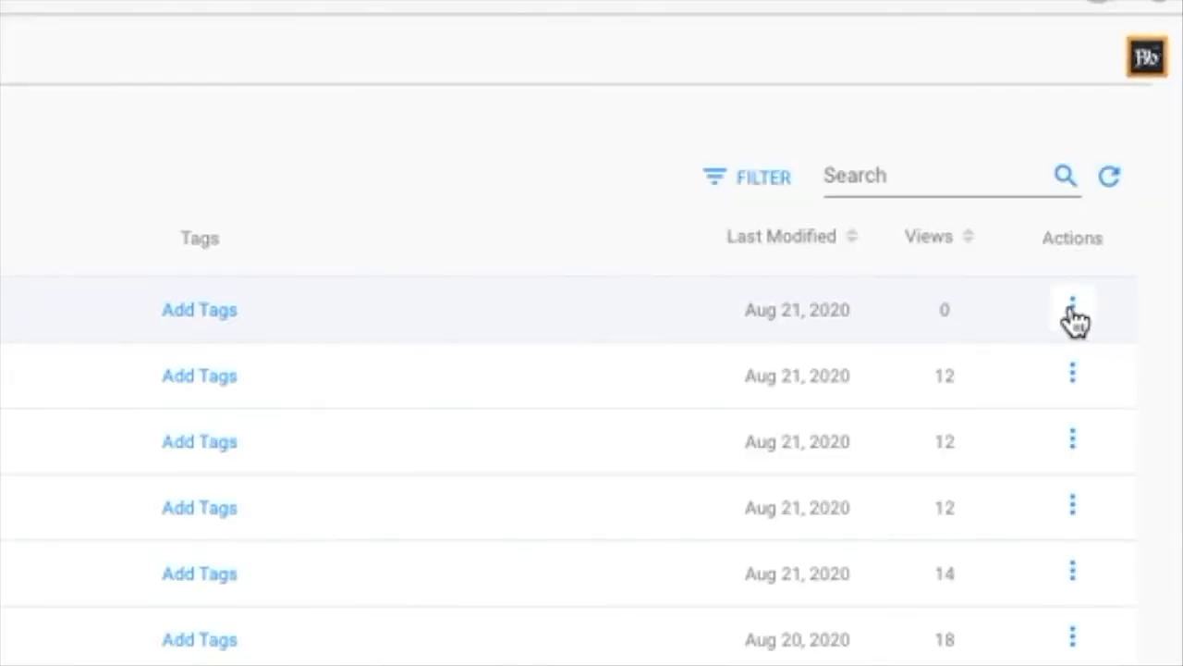
left_click(1072, 313)
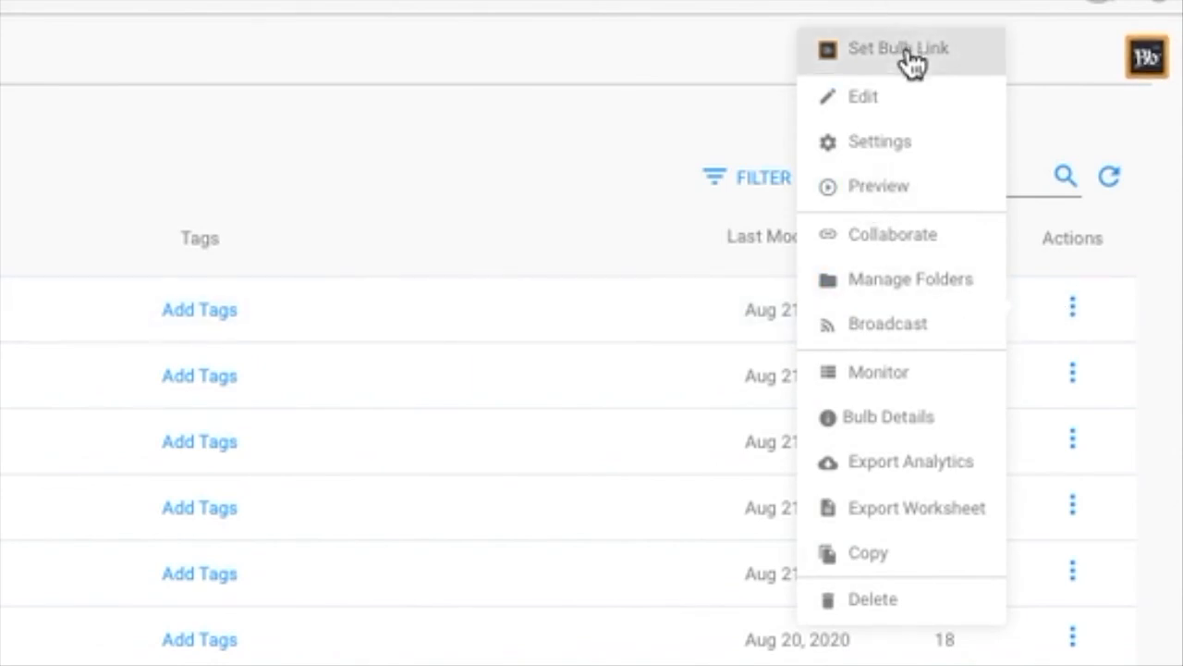
left_click(910, 60)
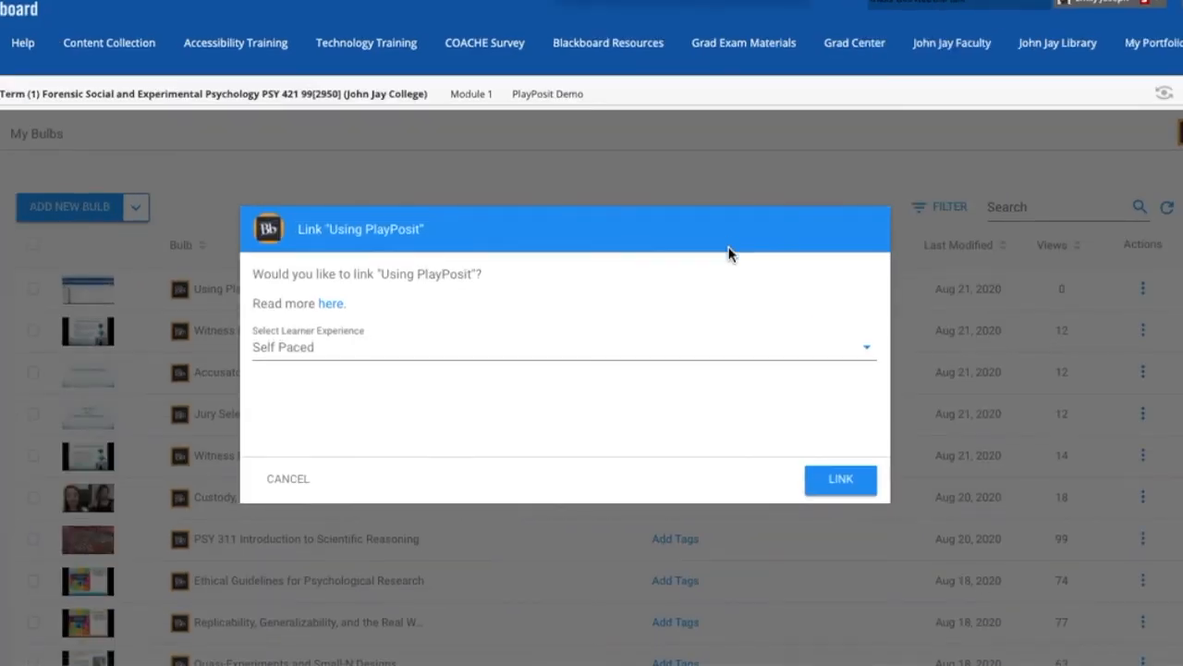
key("super+minus")
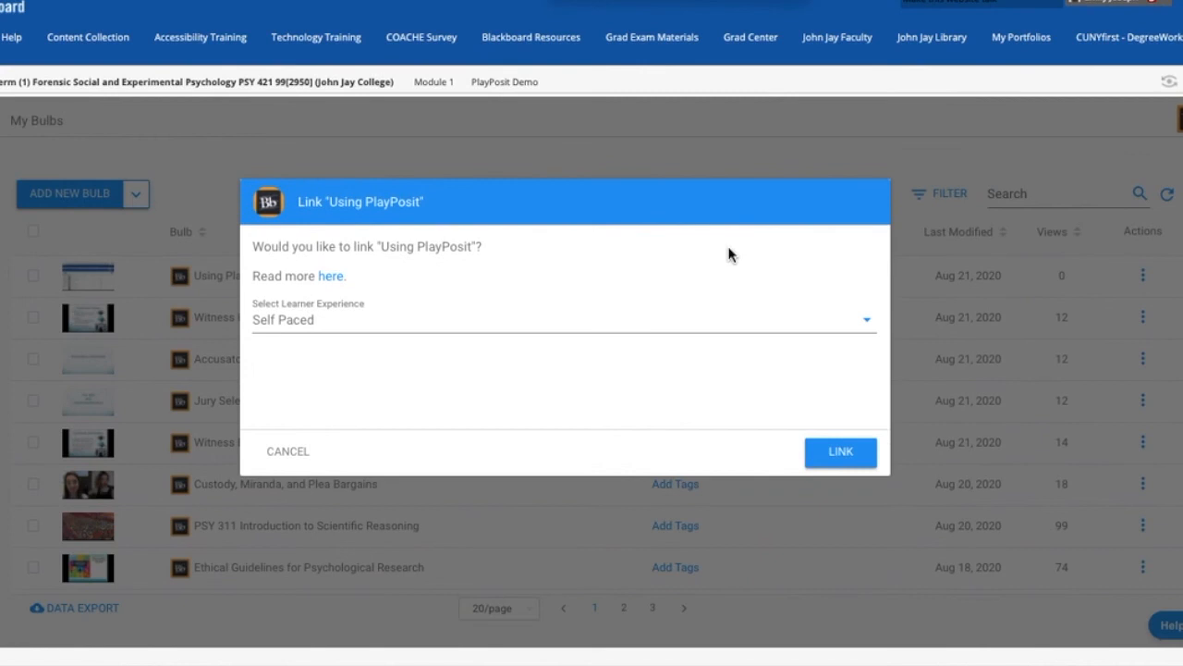
left_click(644, 309)
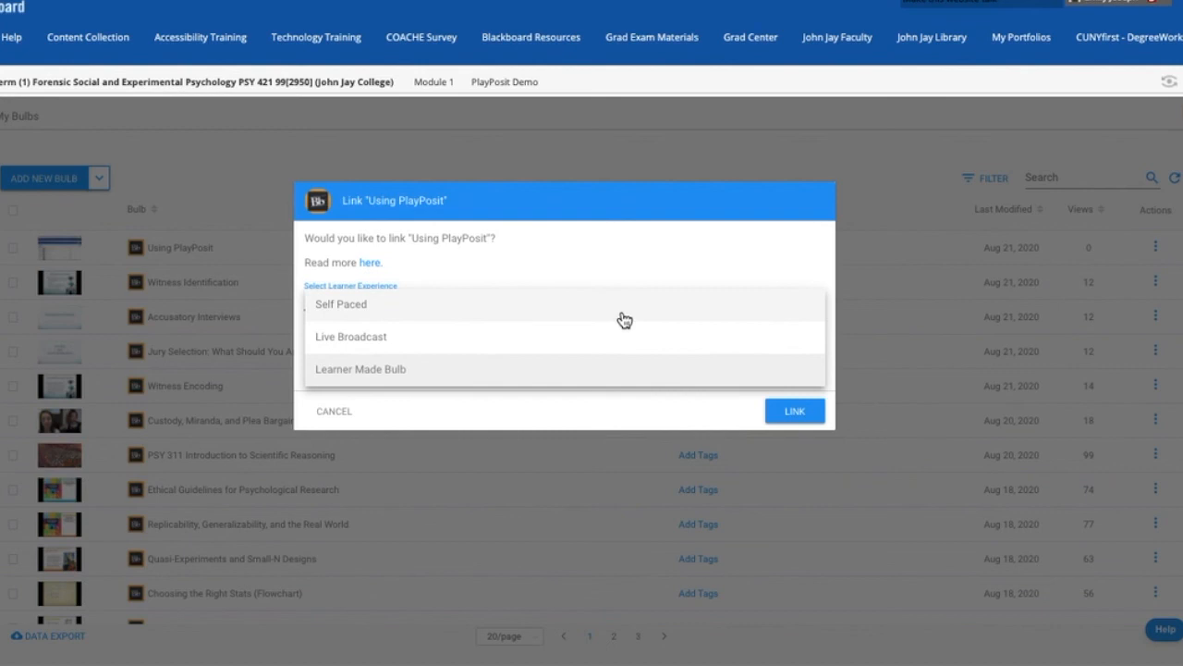
left_click(622, 315)
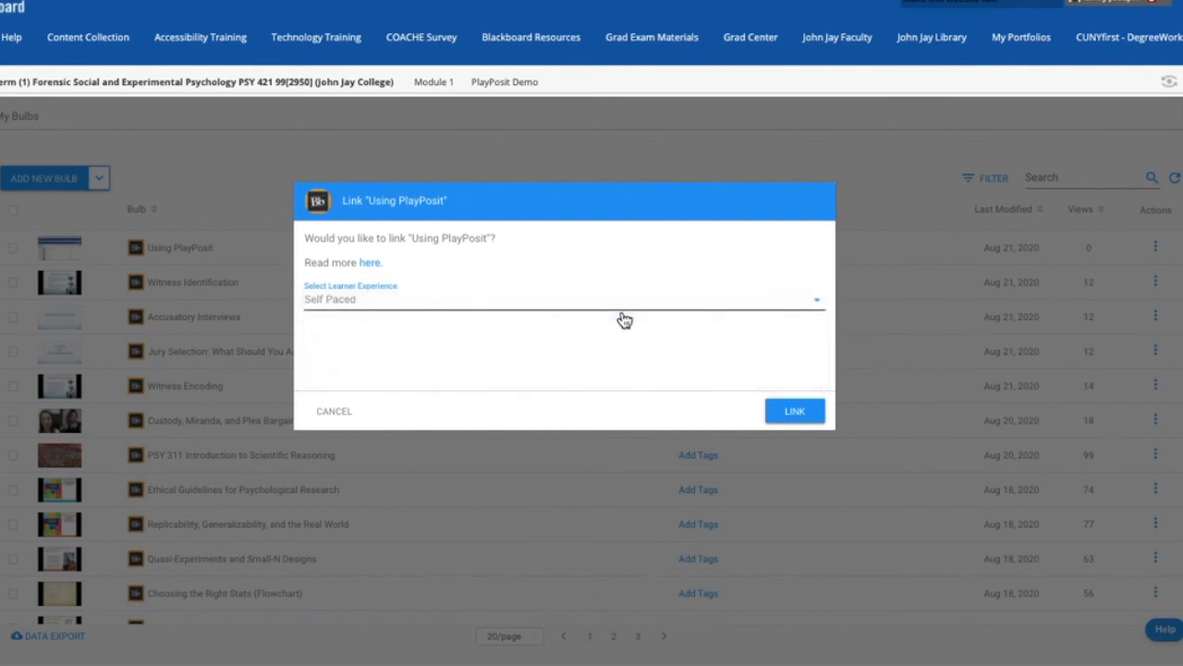
left_click(793, 412)
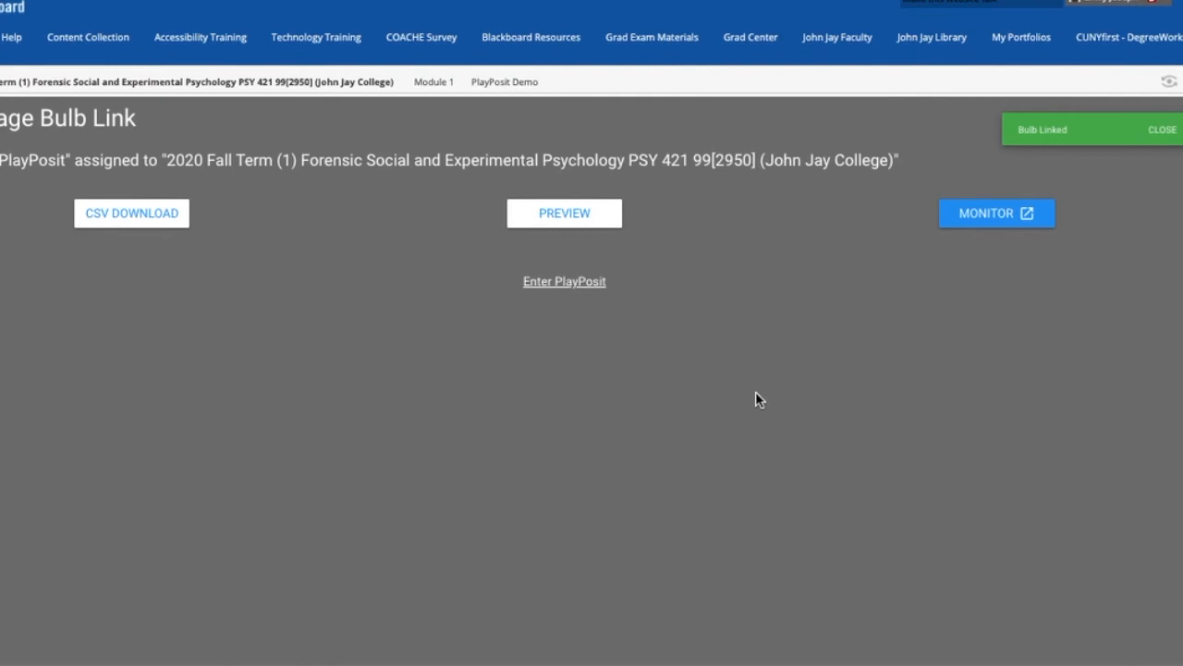
Step: Return to the bulb list and open the Witness Identification bulb's monitoring page for the 2019 Fall Term course
left_click(588, 282)
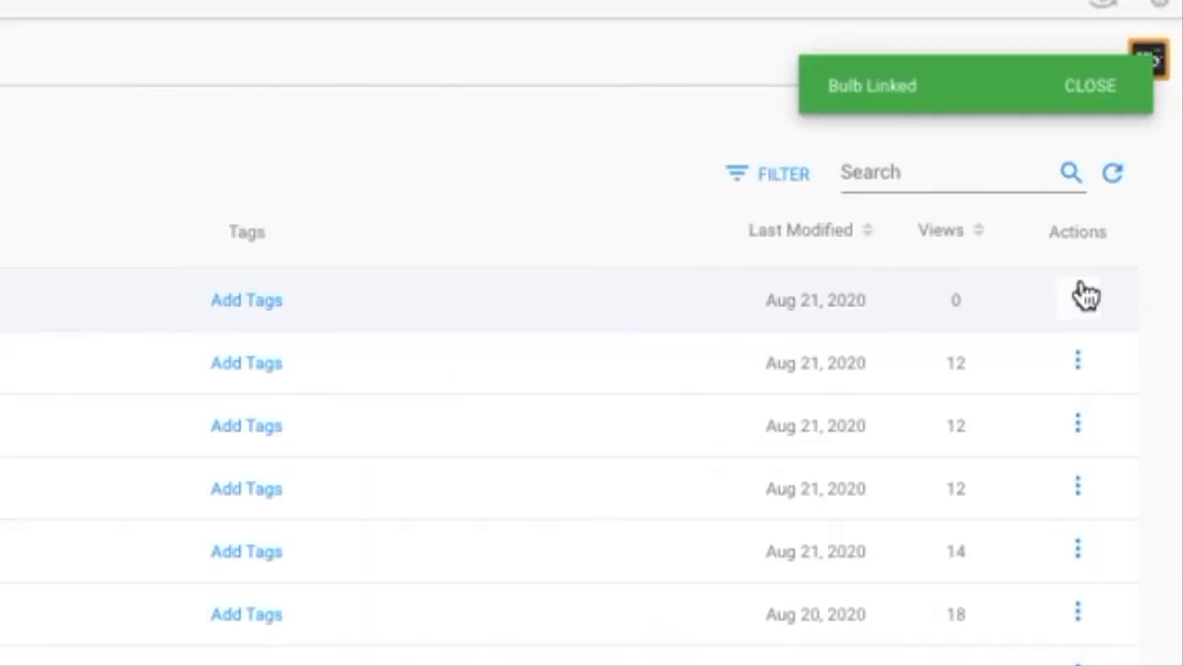
left_click(1157, 244)
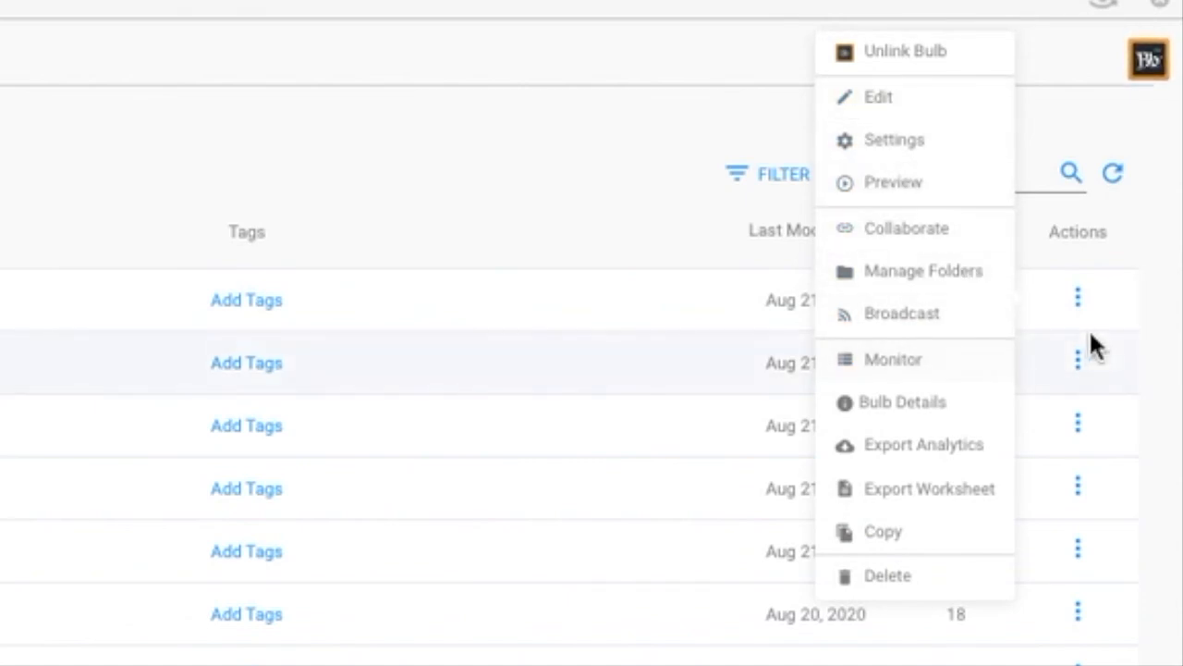
left_click(1080, 362)
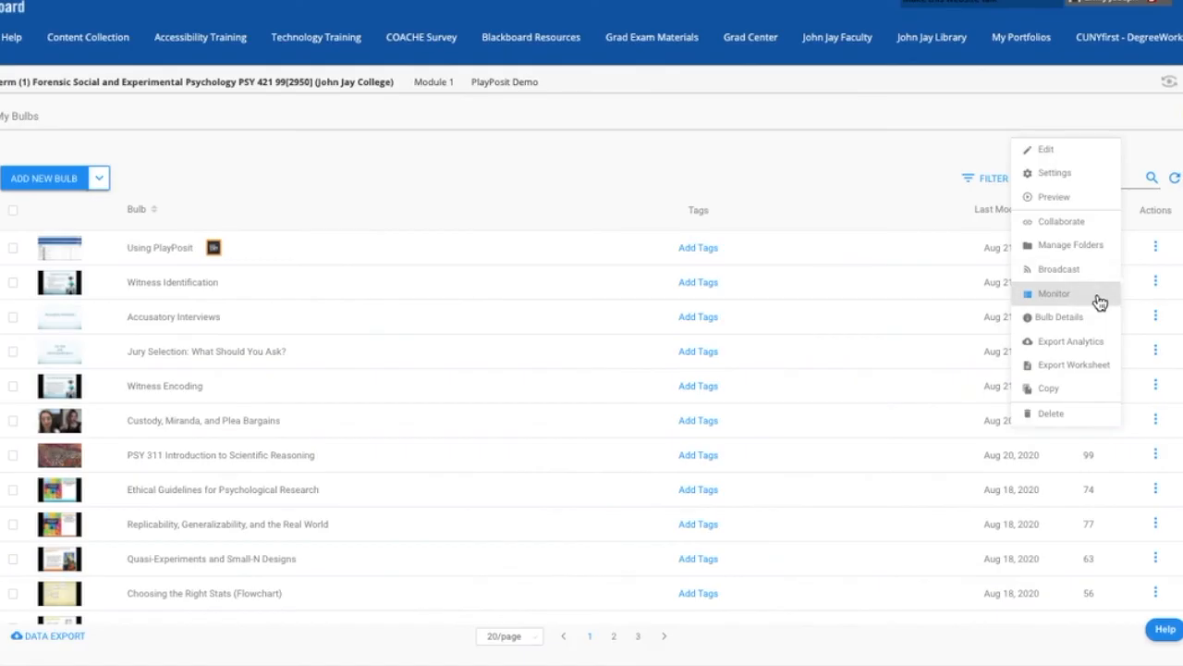
left_click(1054, 293)
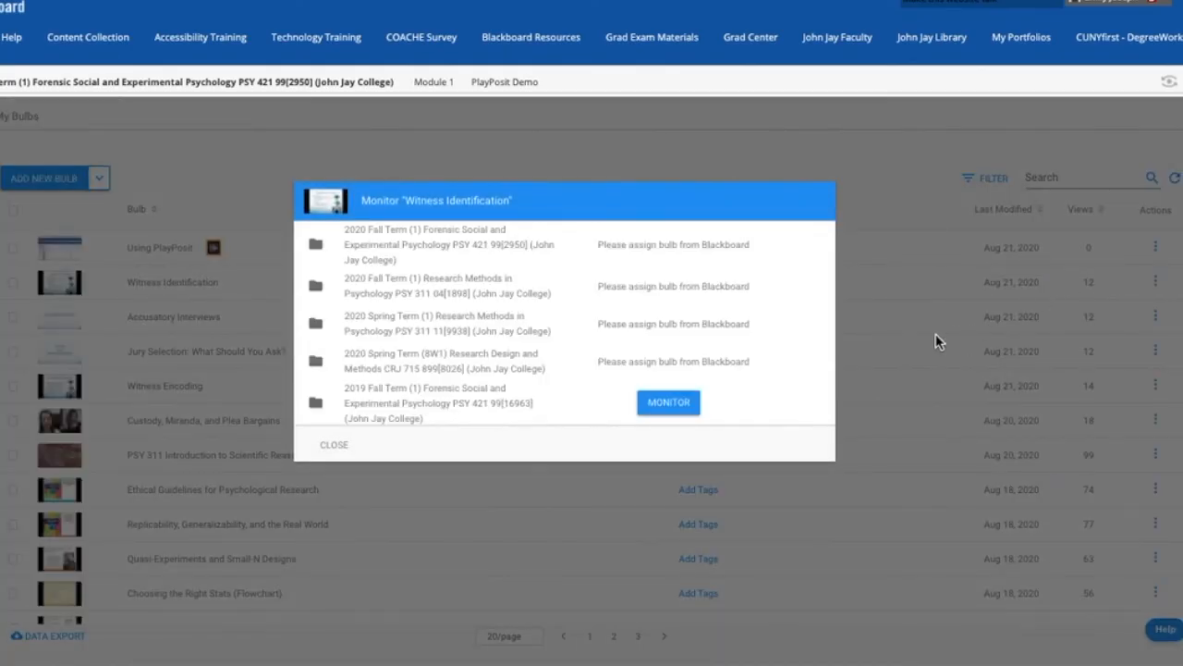
left_click(665, 407)
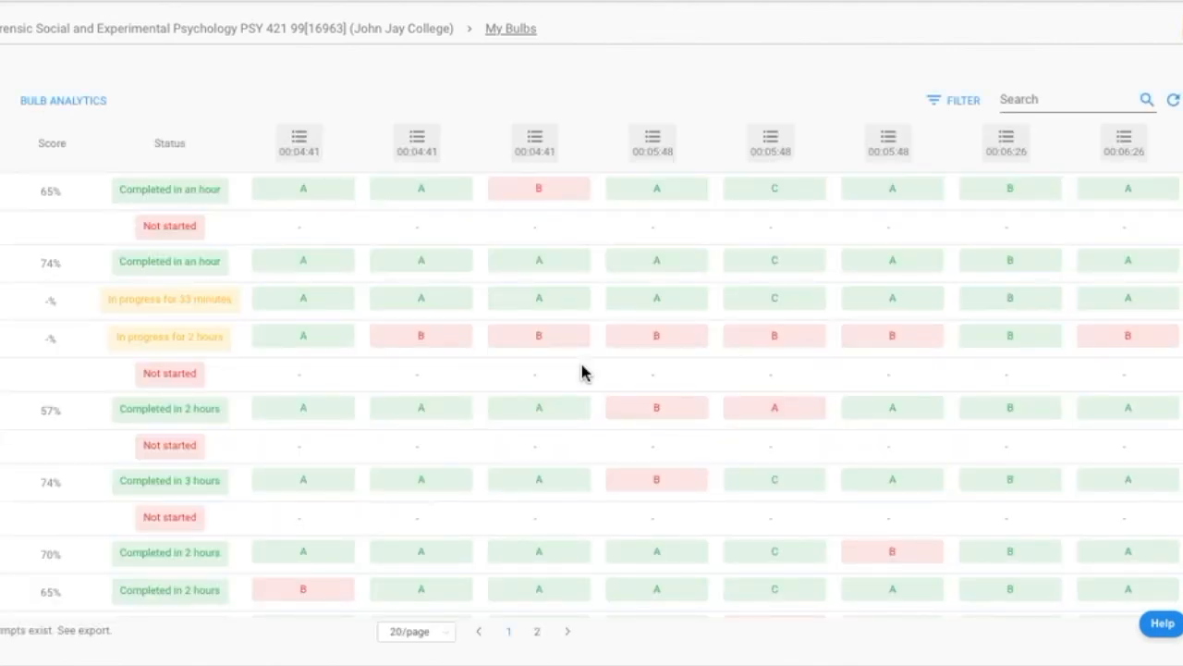
Step: Look over the learners' scores, completion statuses and answers to each timed interaction of the Witness Identification bulb
scroll(583, 373, "right", 5)
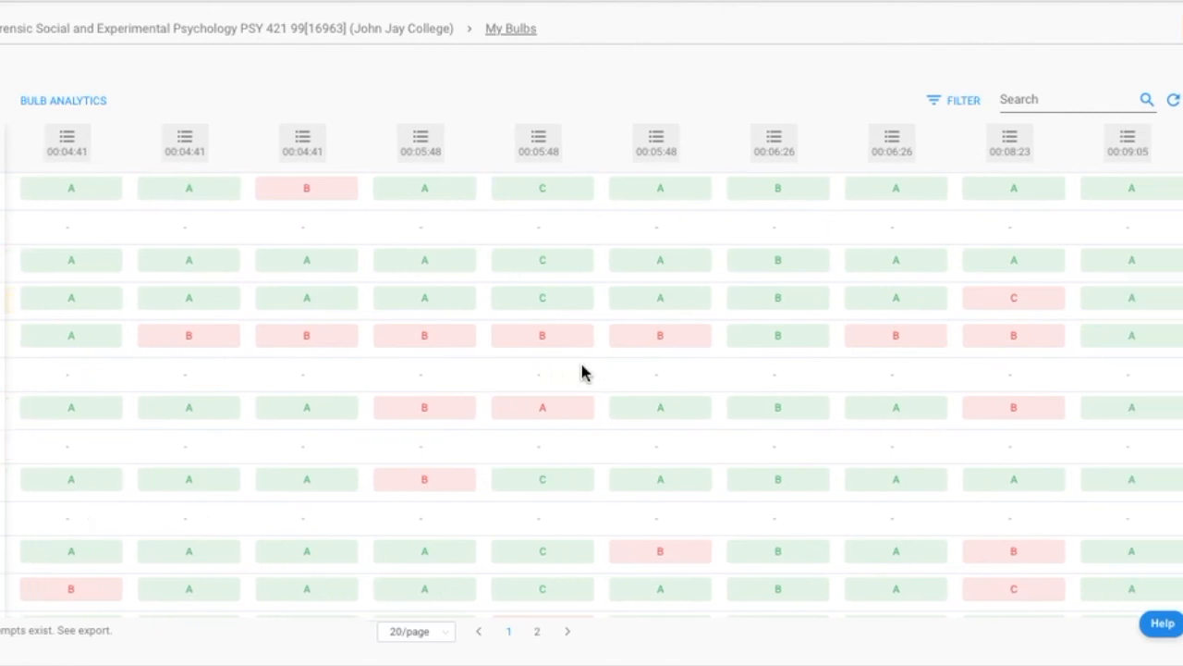
scroll(582, 373, "right", 6)
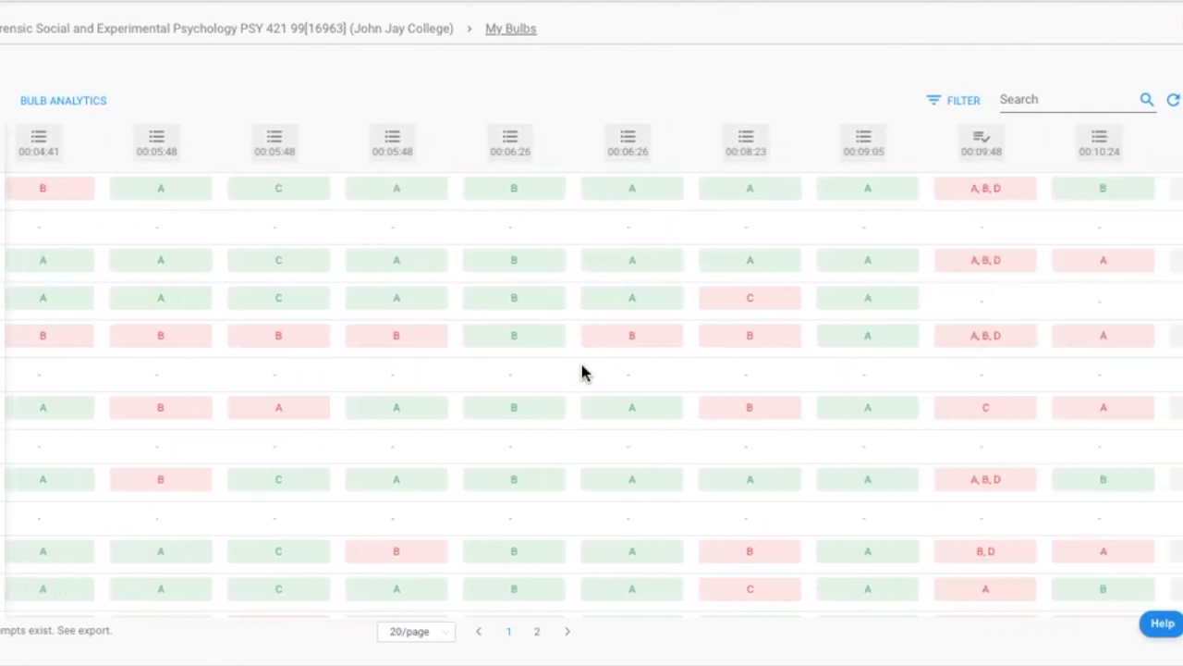
scroll(582, 372, "right", 4)
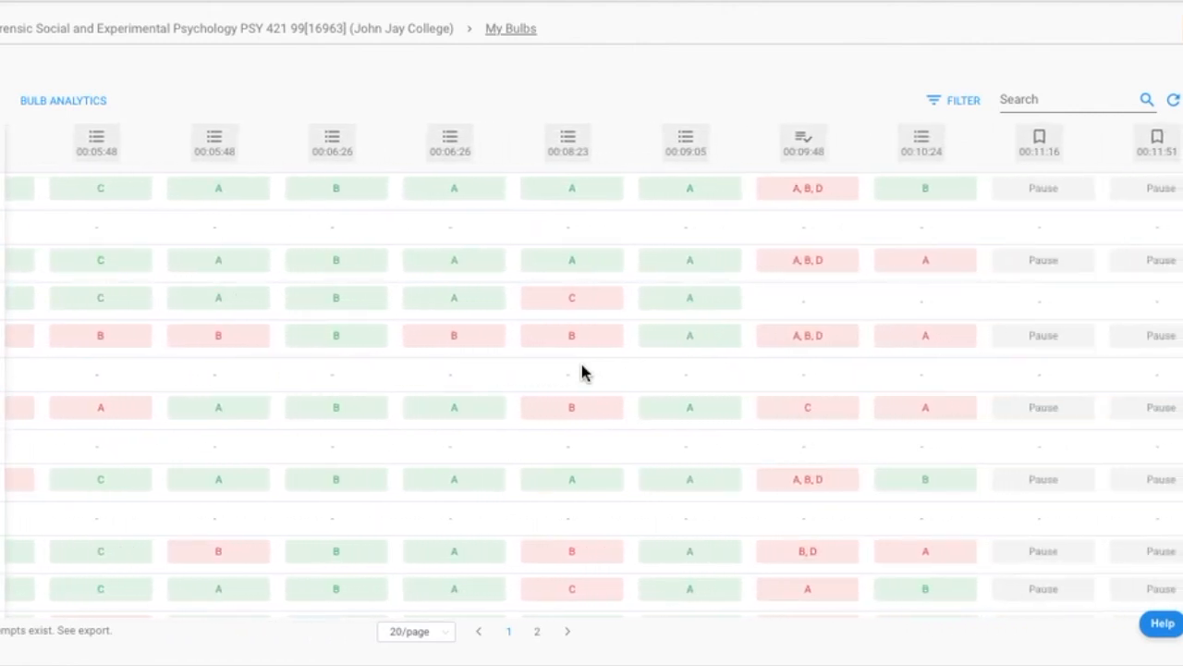
scroll(582, 373, "right", 8)
scroll(582, 373, "left", 18)
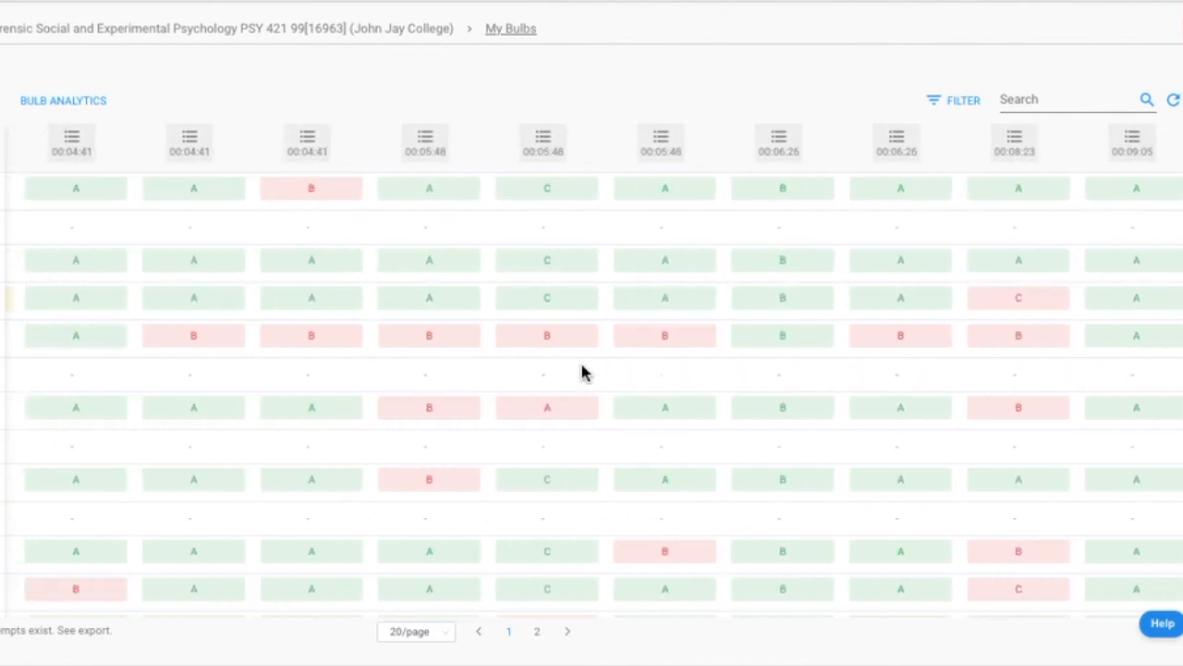
scroll(583, 373, "left", 5)
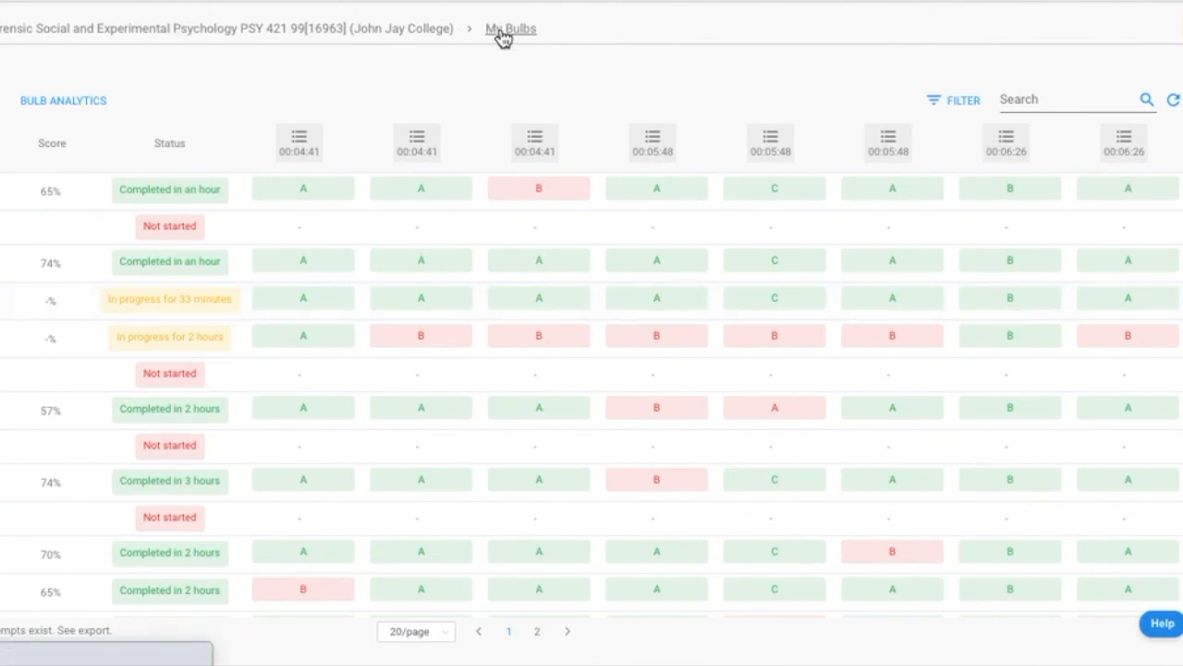
Step: Open the PlayPosit Demo link in the Blackboard module and look through the example lineup bulb's interactions
scroll(204, 320, "down", 5)
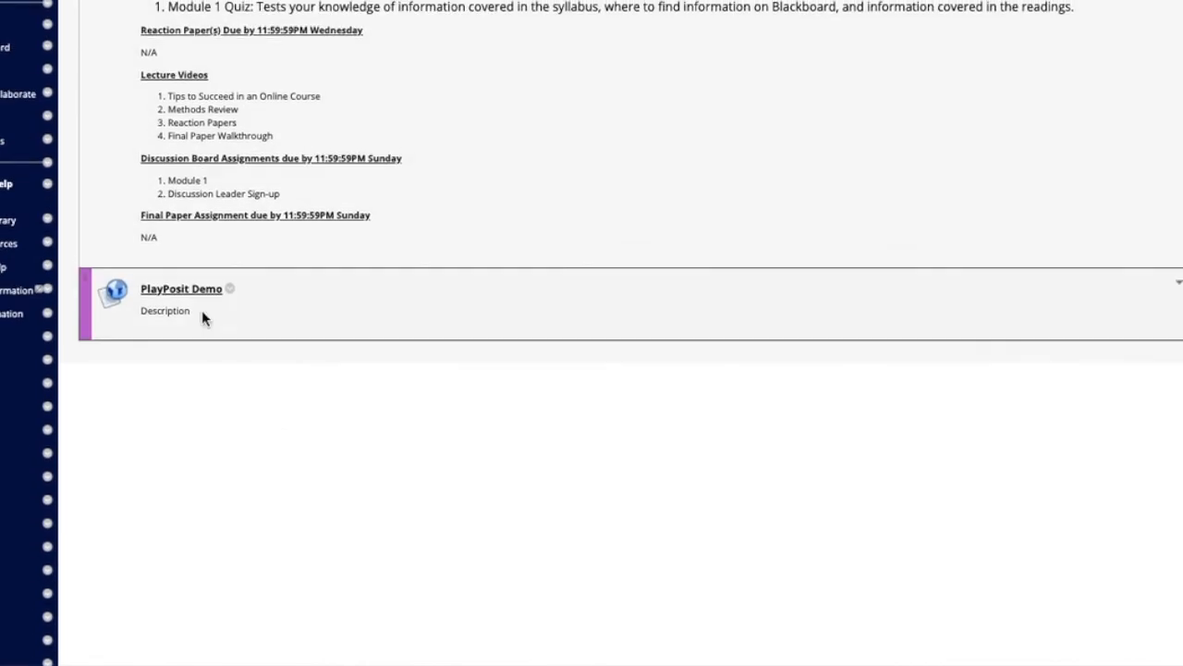
left_click(201, 291)
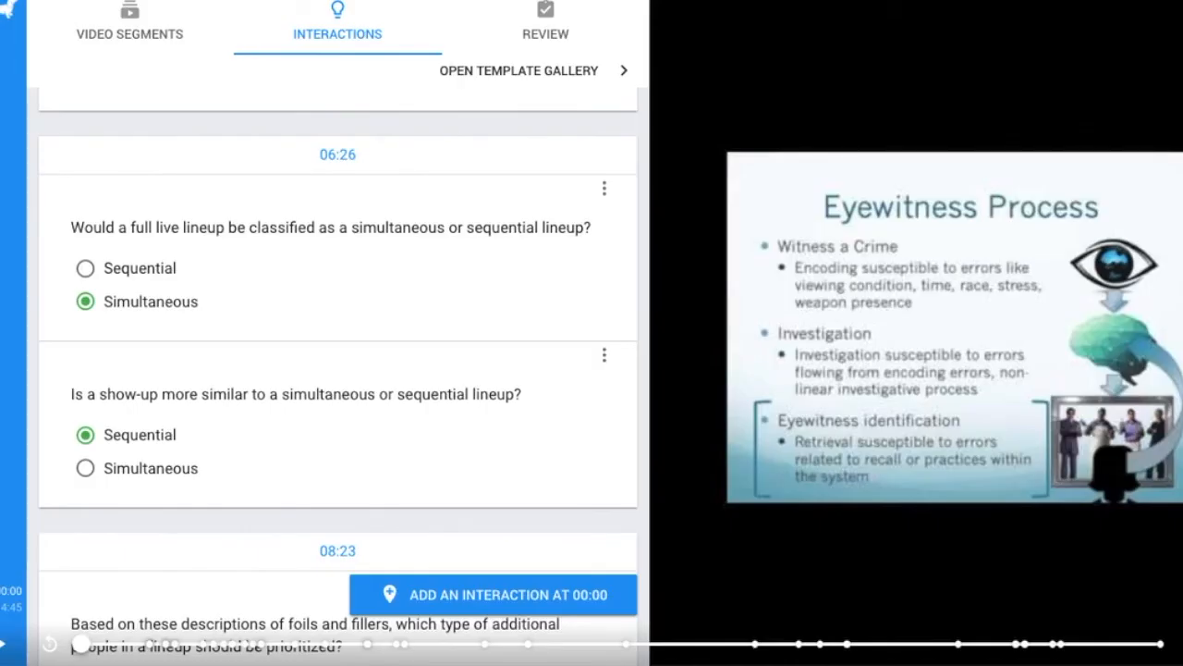
scroll(338, 435, "down", 10)
scroll(344, 439, "down", 15)
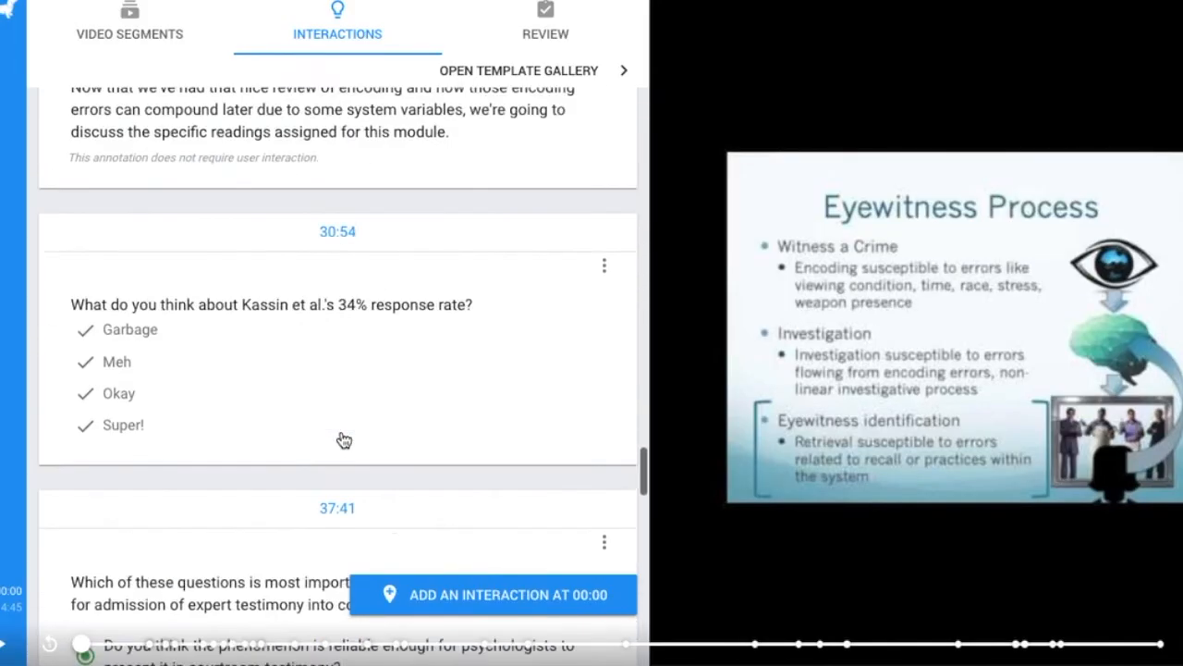
Step: Look over the Module 1: Foundations of Research Methods page with its lecture videos, assignments and folders
scroll(344, 439, "down", 5)
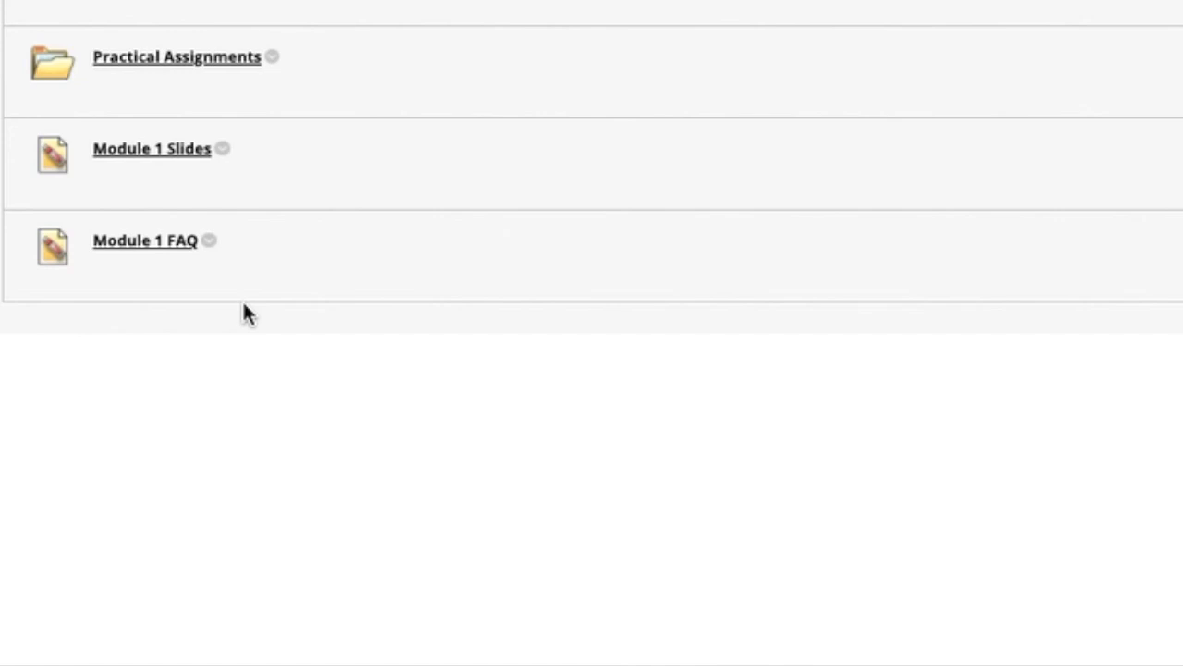
scroll(246, 314, "up", 10)
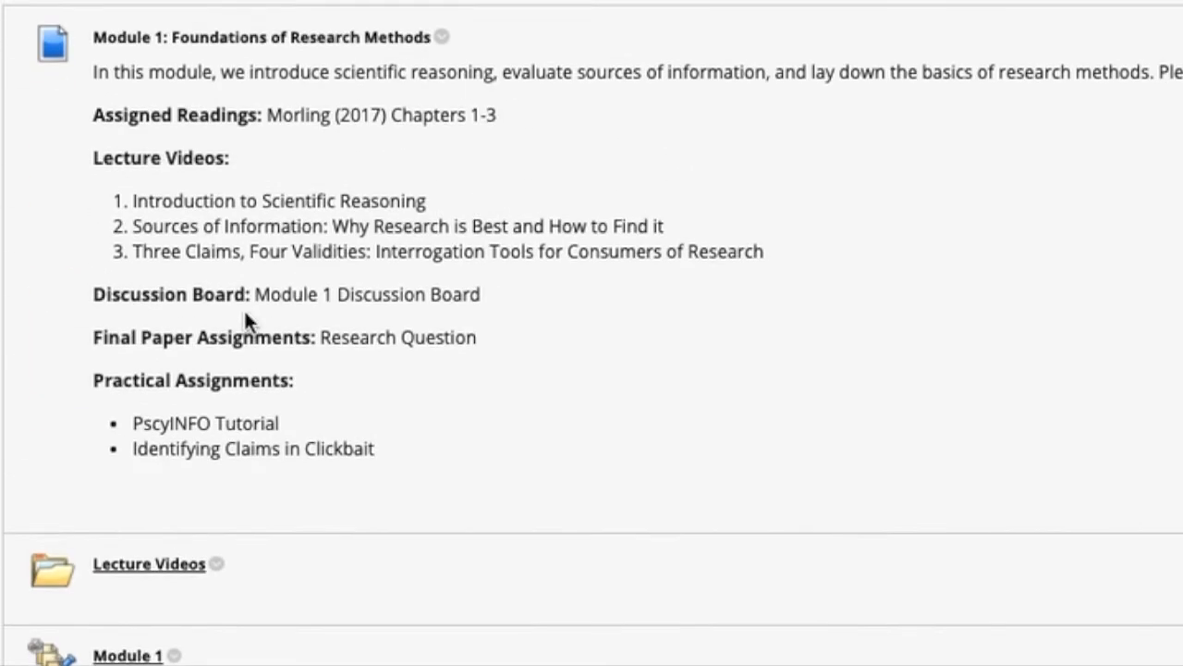
scroll(245, 312, "down", 1)
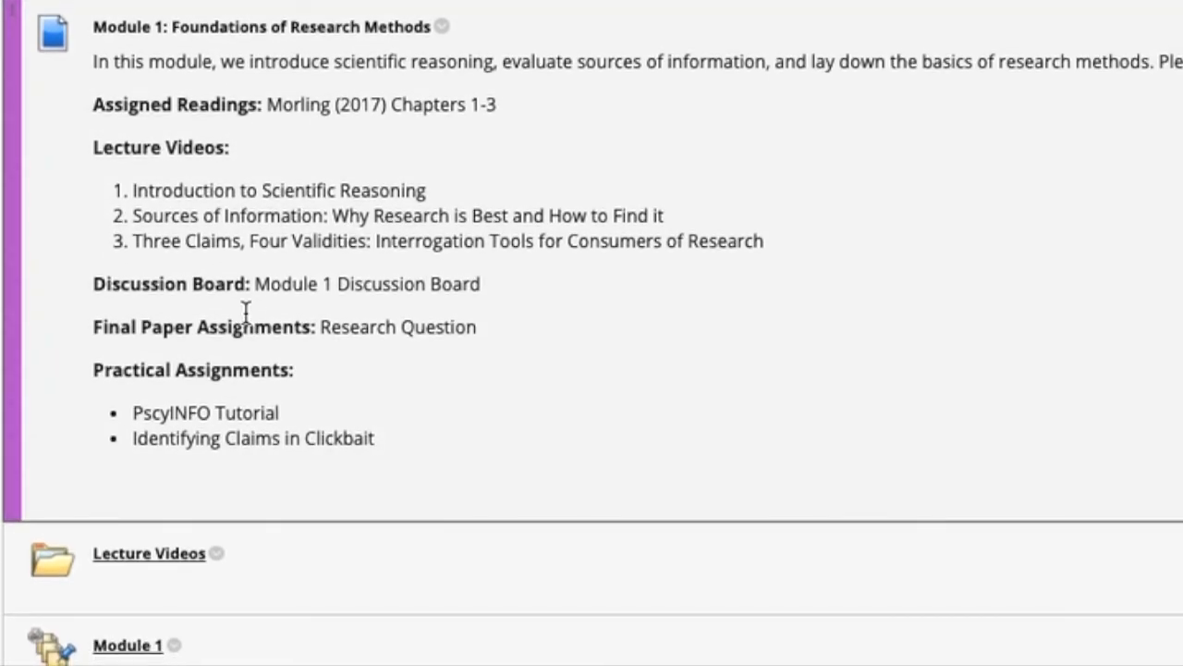